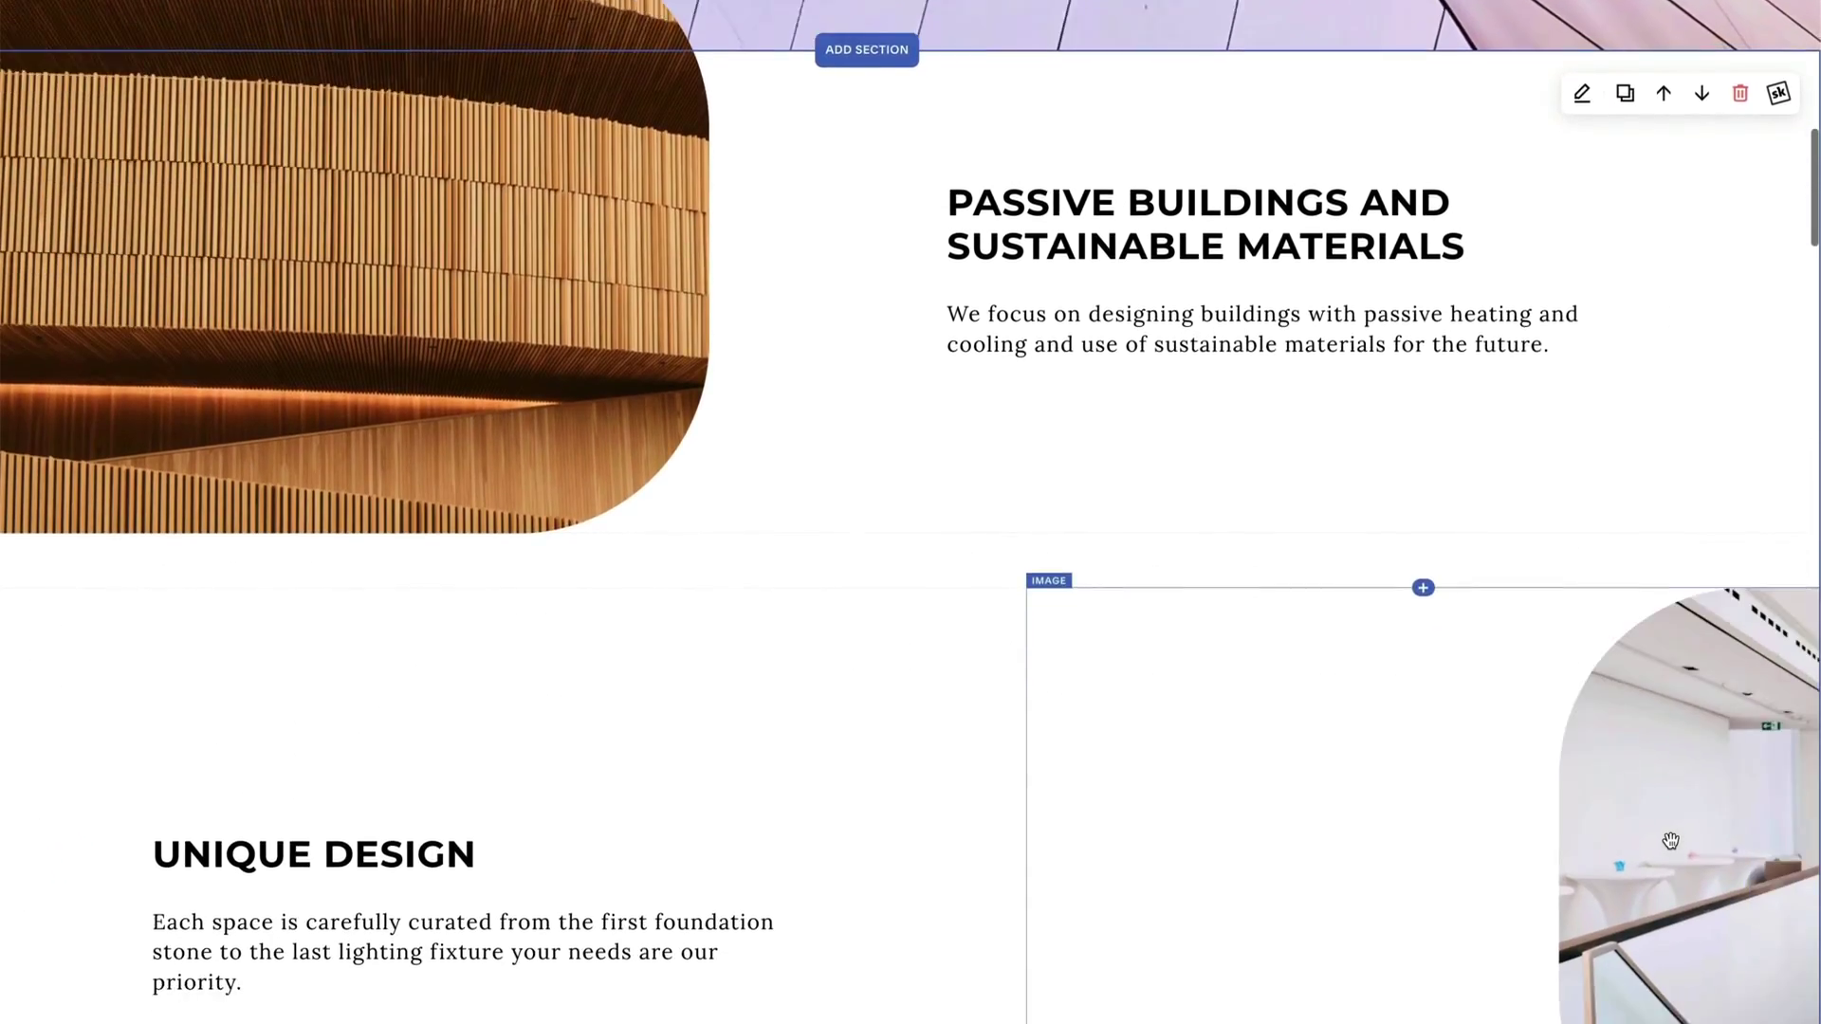
# Step: Enable horizontal scroll movement on the Passive Buildings image with its Entry offset at about -72%
pyautogui.scroll(5, 1670, 840)
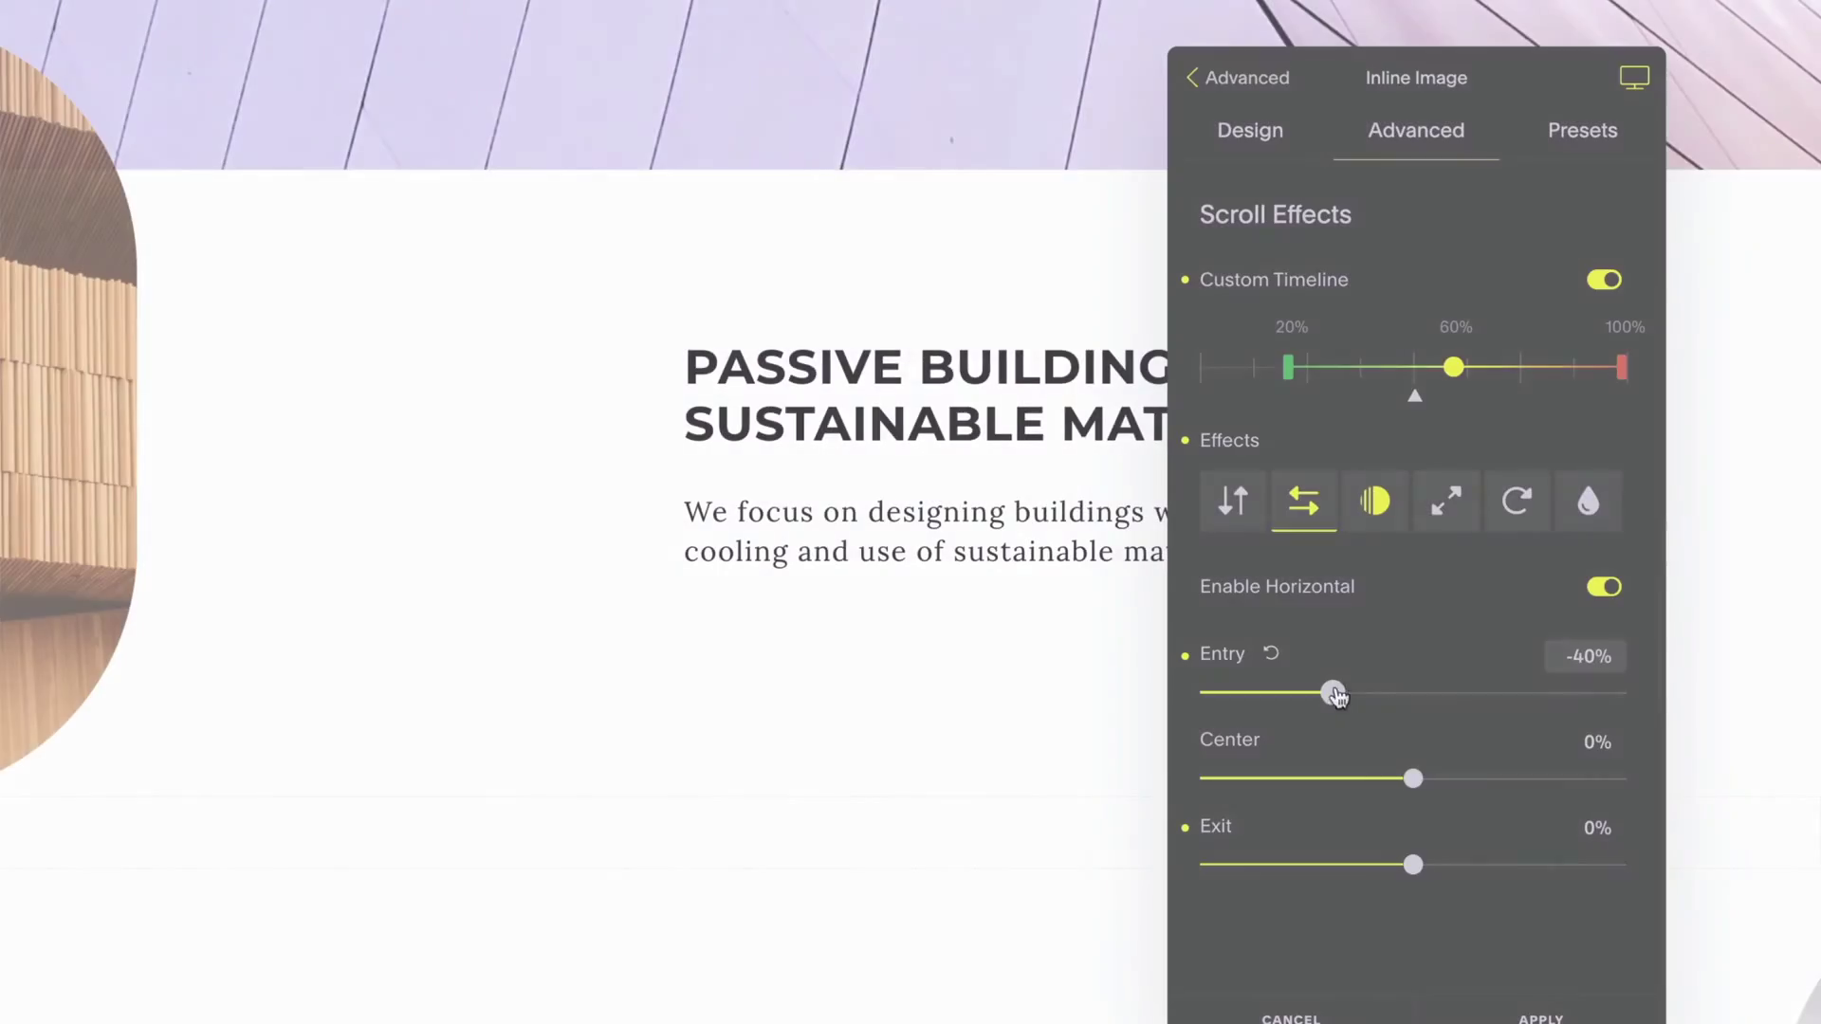
pyautogui.moveTo(1333, 692)
pyautogui.mouseDown()
pyautogui.moveTo(1379, 699)
pyautogui.moveTo(1261, 705)
pyautogui.moveTo(1332, 711)
pyautogui.mouseUp()
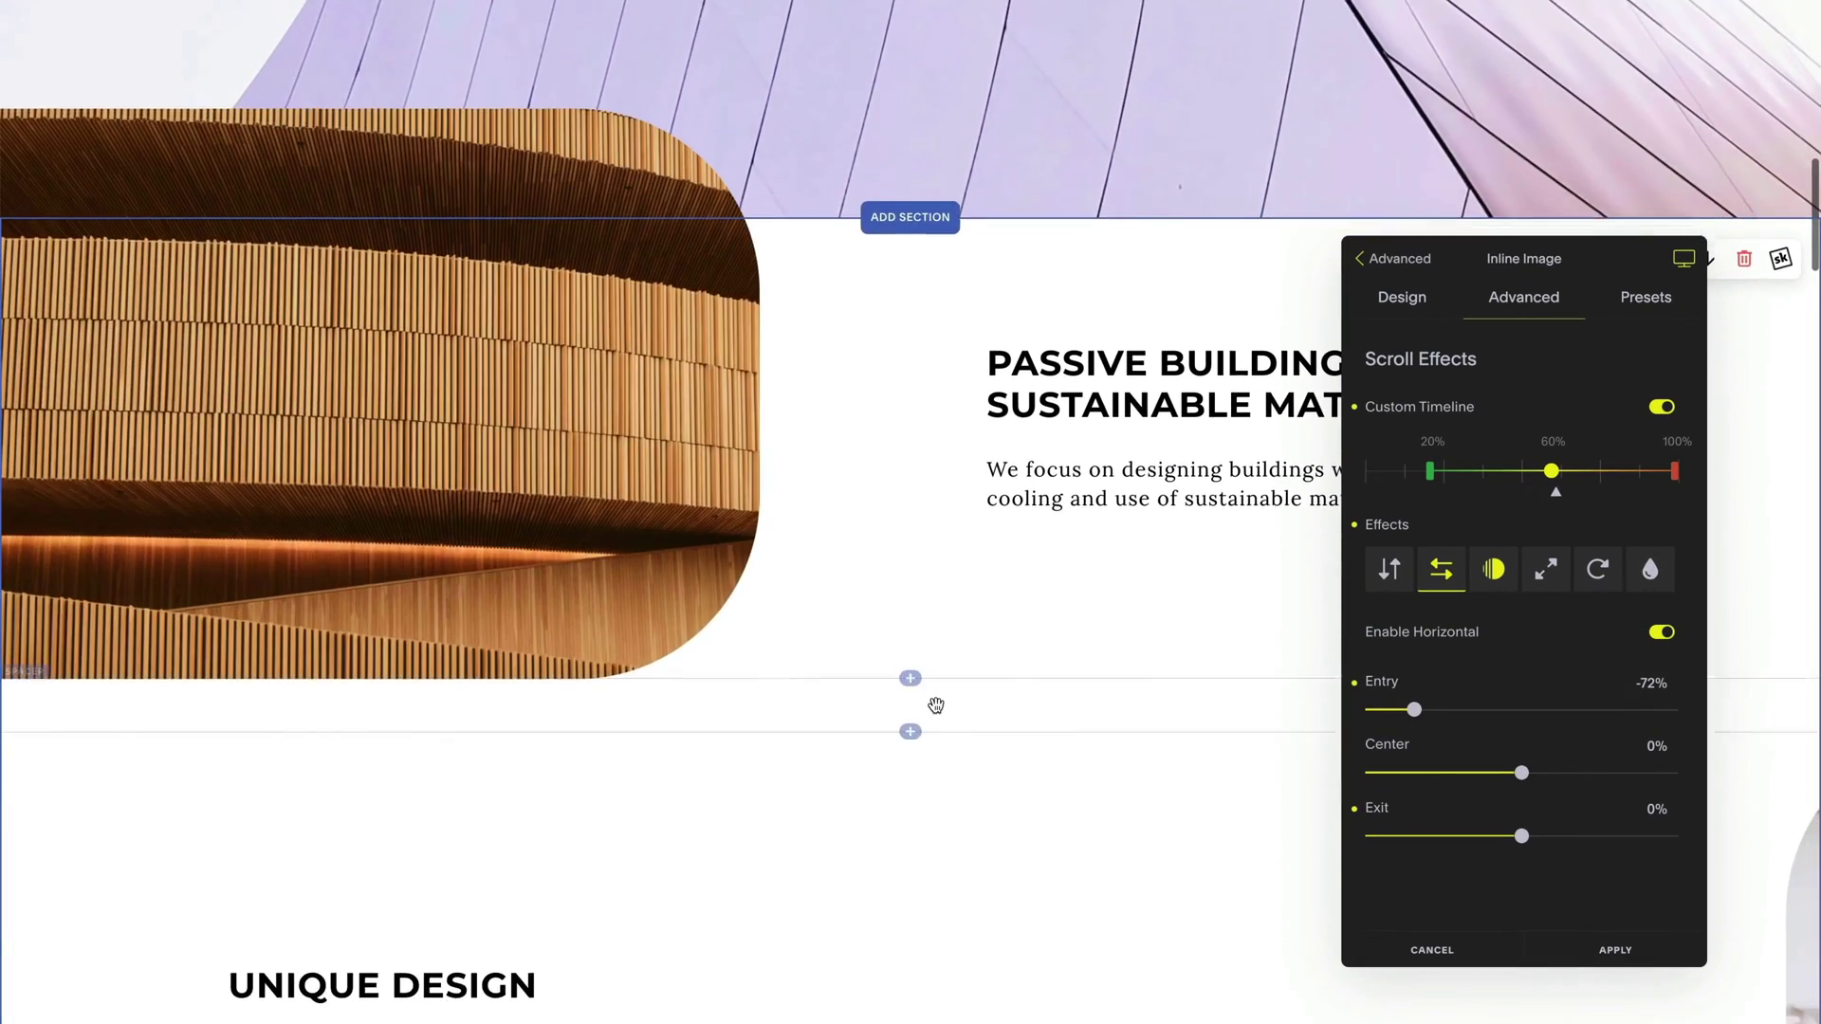
pyautogui.scroll(2, 936, 709)
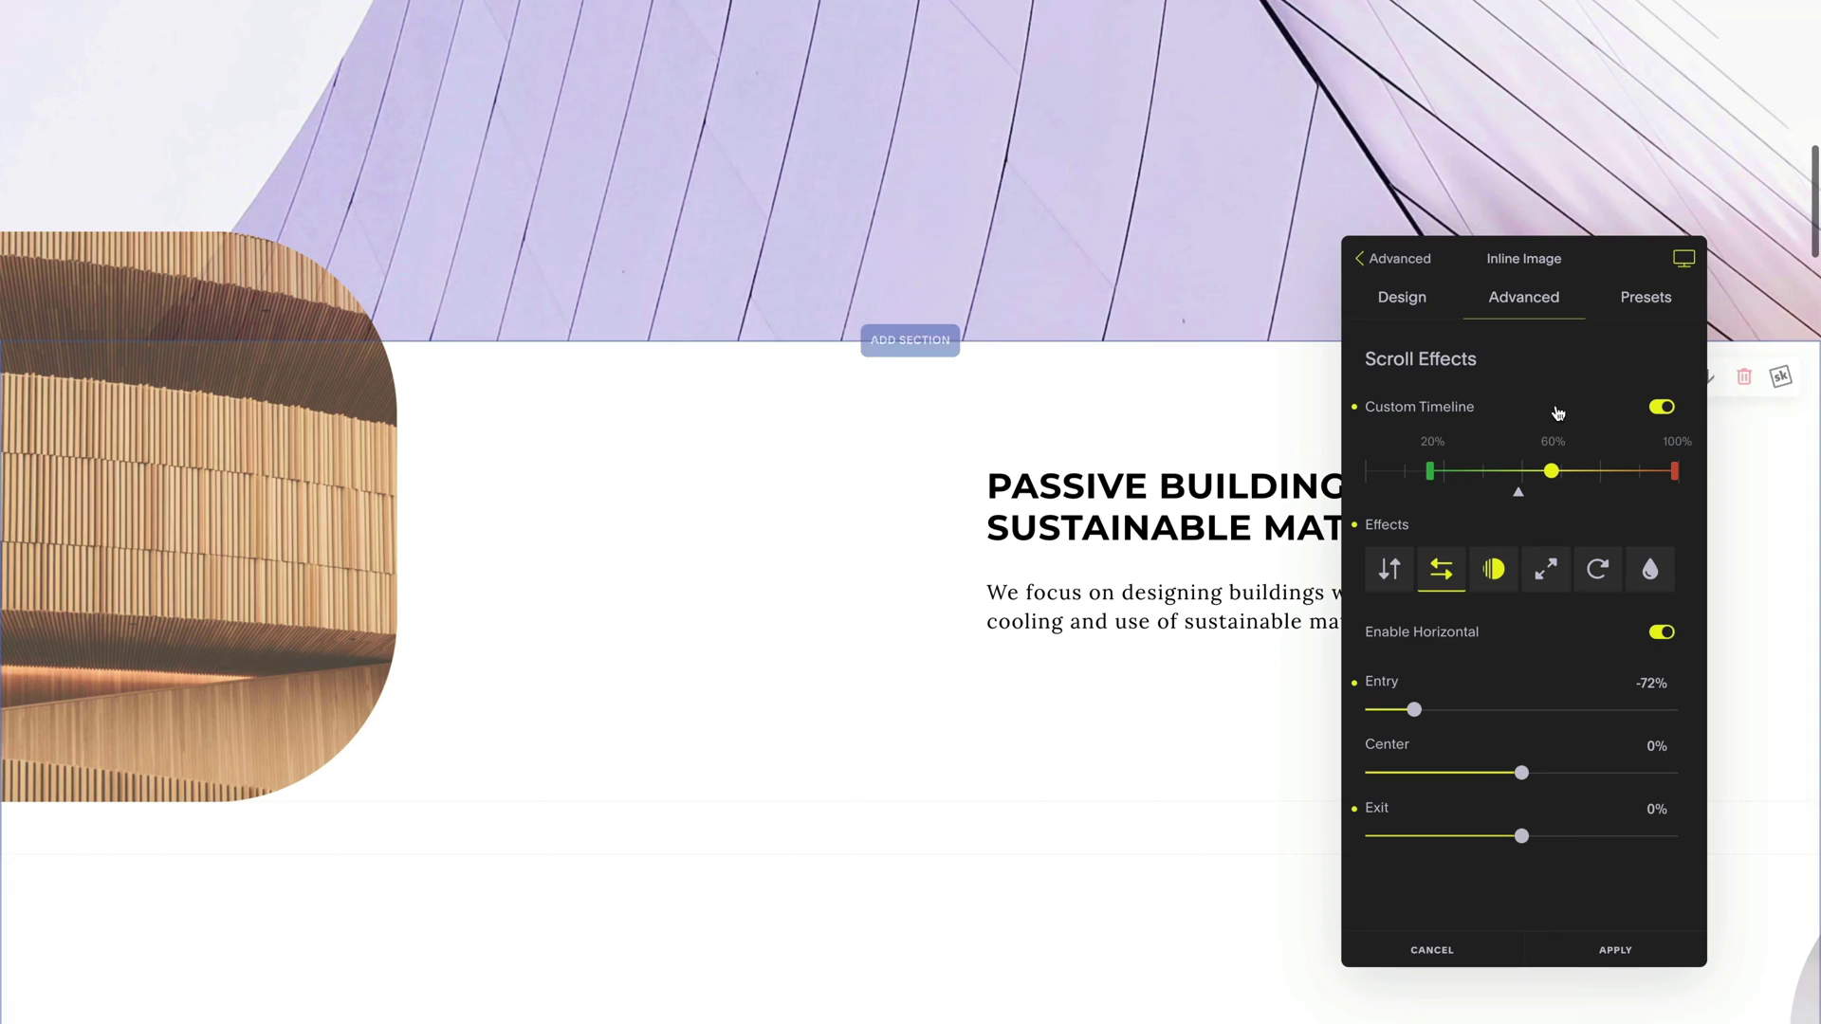
pyautogui.moveTo(1430, 472); pyautogui.dragTo(1512, 474)
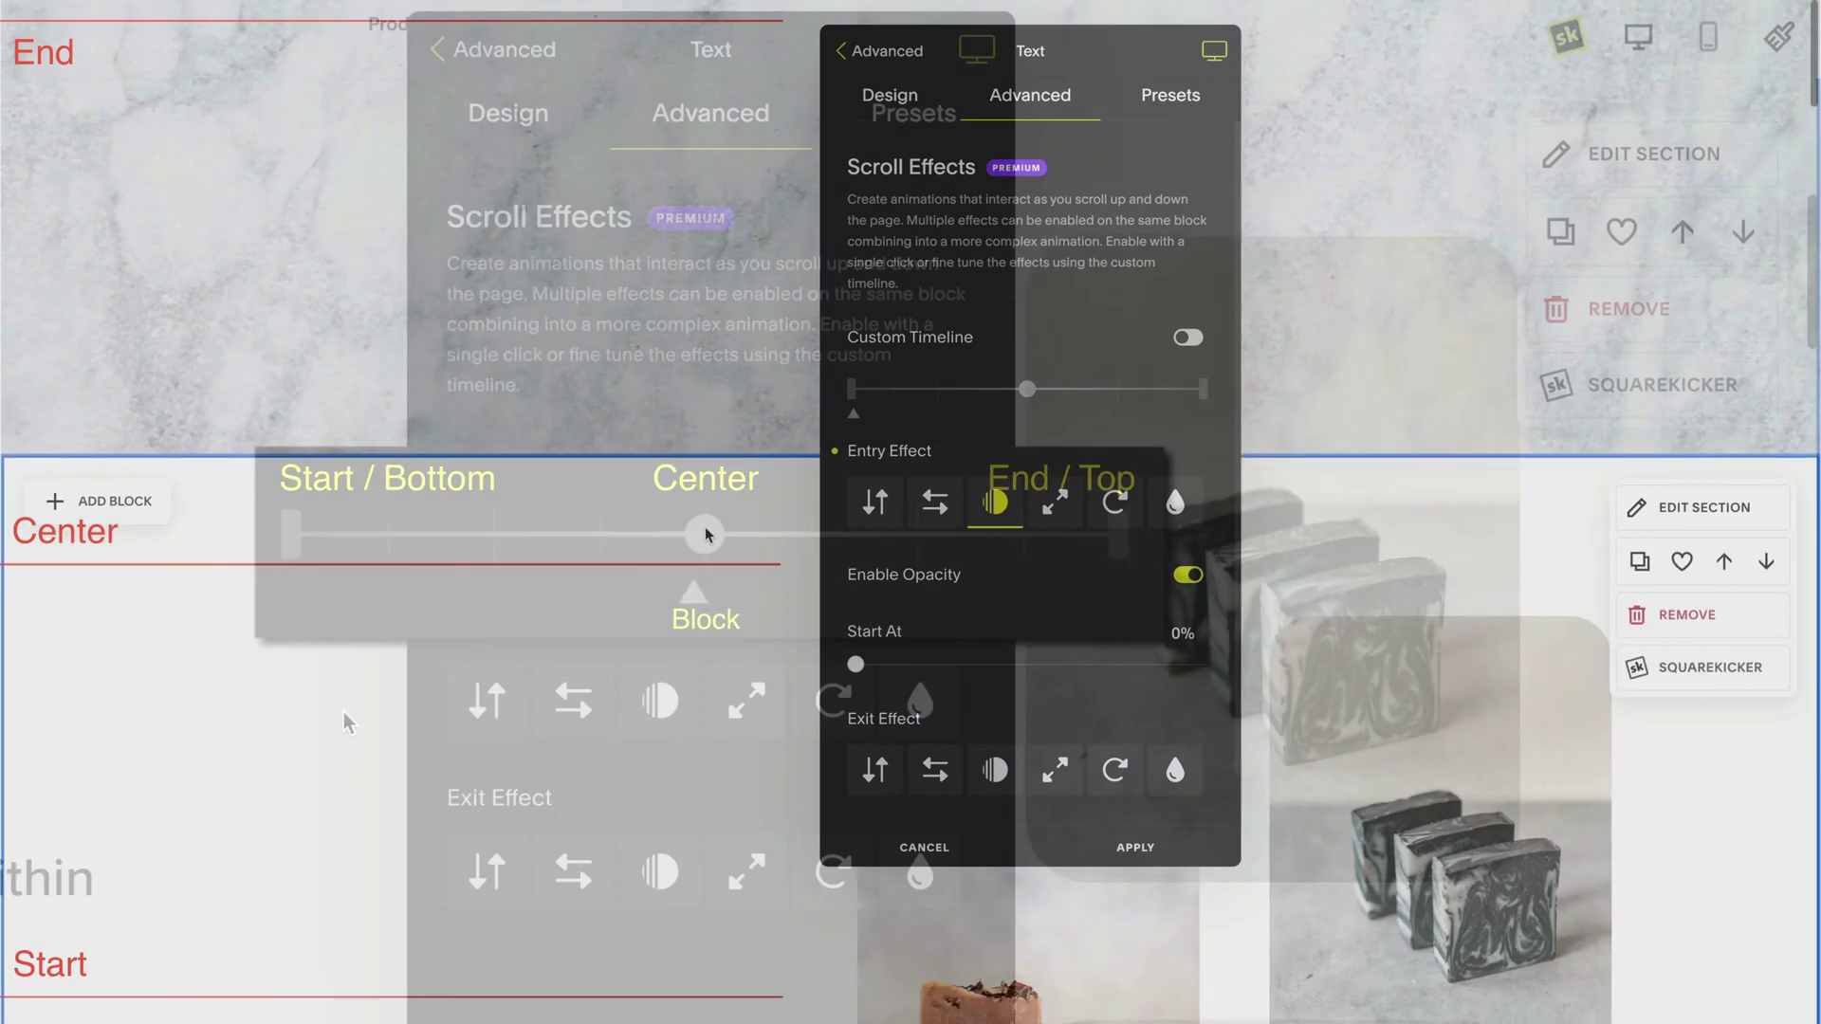
# Step: Drag the soap image's 64% timeline handle onto the 51% handle for the 25% to -25% vertical parallax
pyautogui.scroll(-3, 705, 536)
pyautogui.scroll(-3, 706, 536)
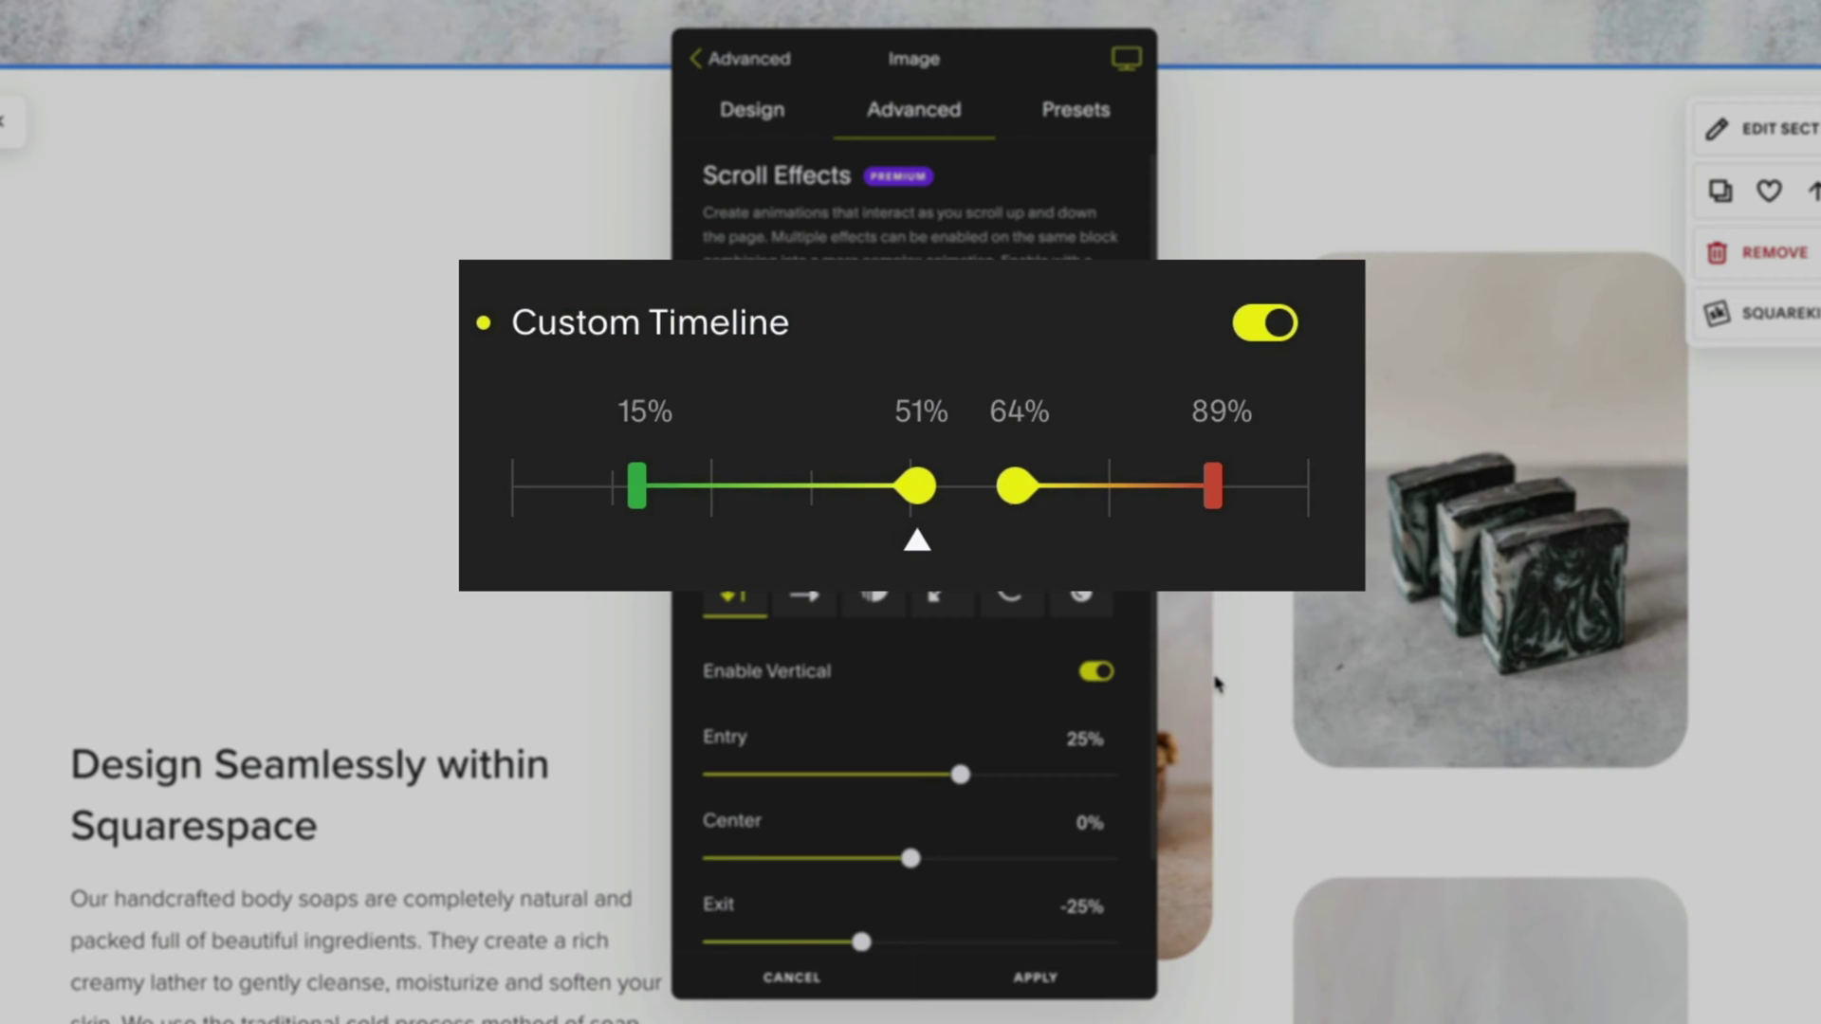
pyautogui.scroll(-3, 1218, 685)
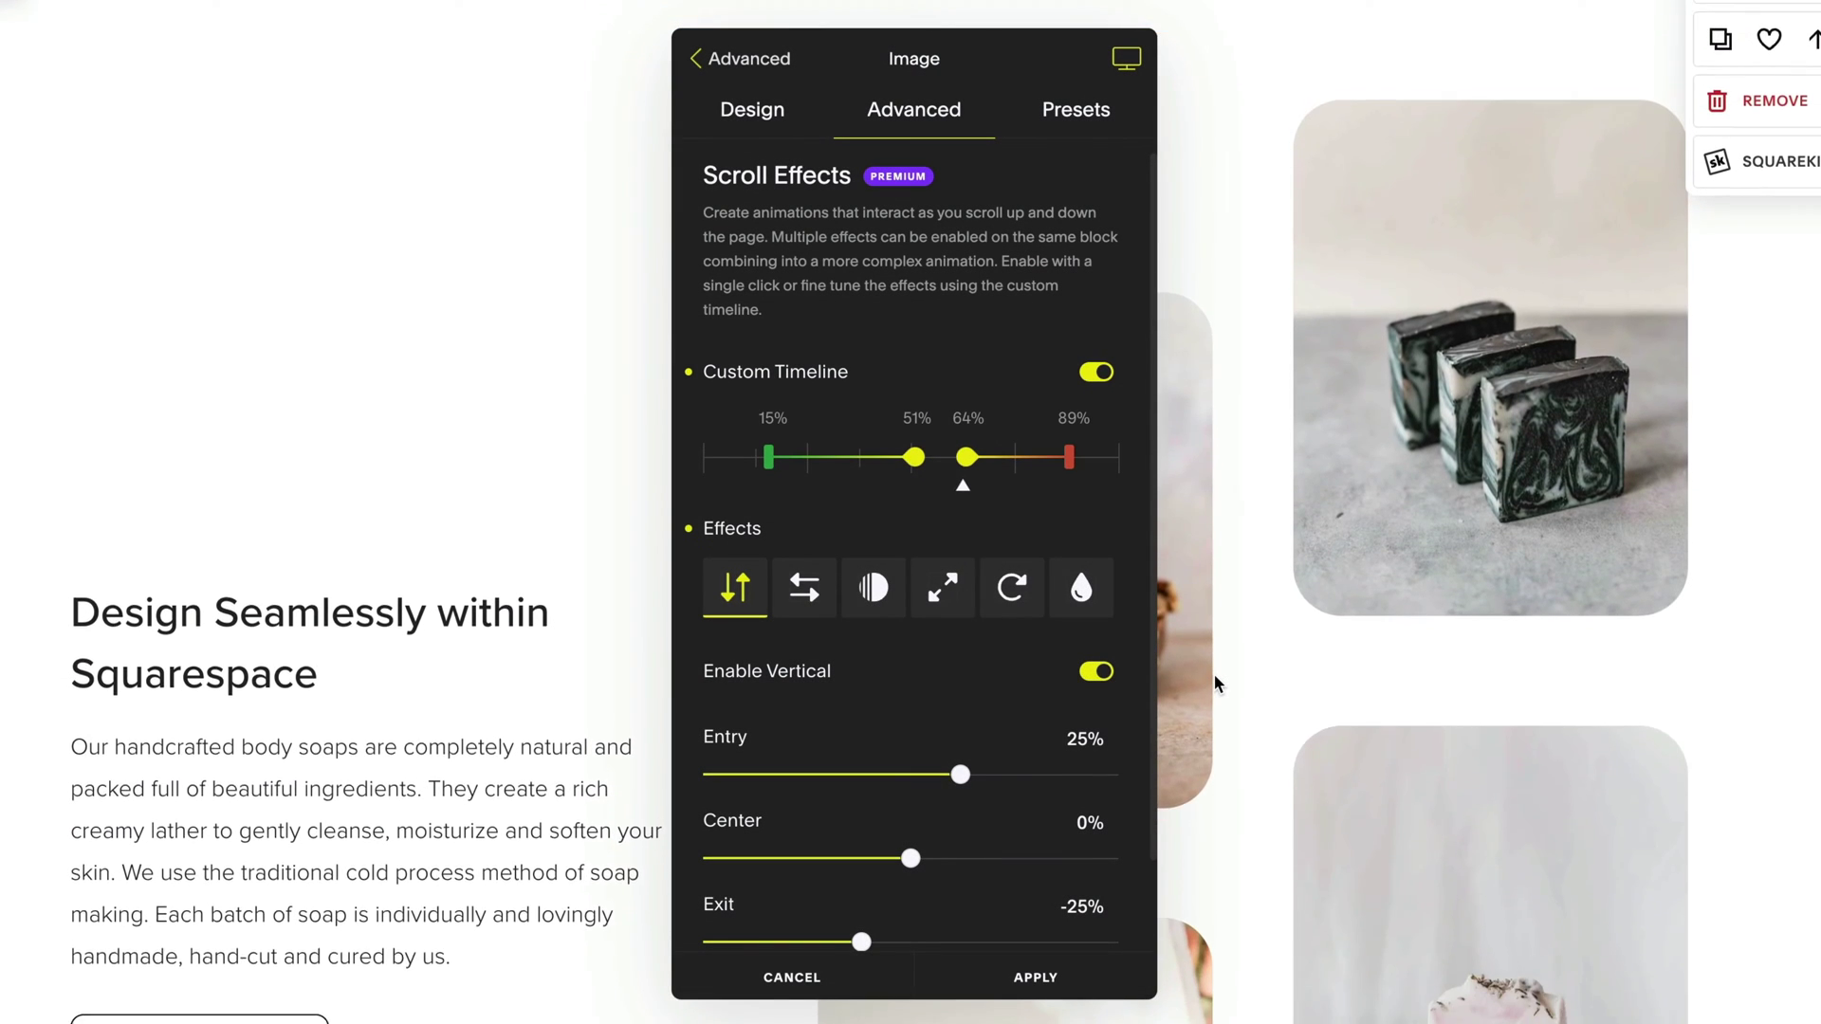
pyautogui.scroll(3, 1119, 597)
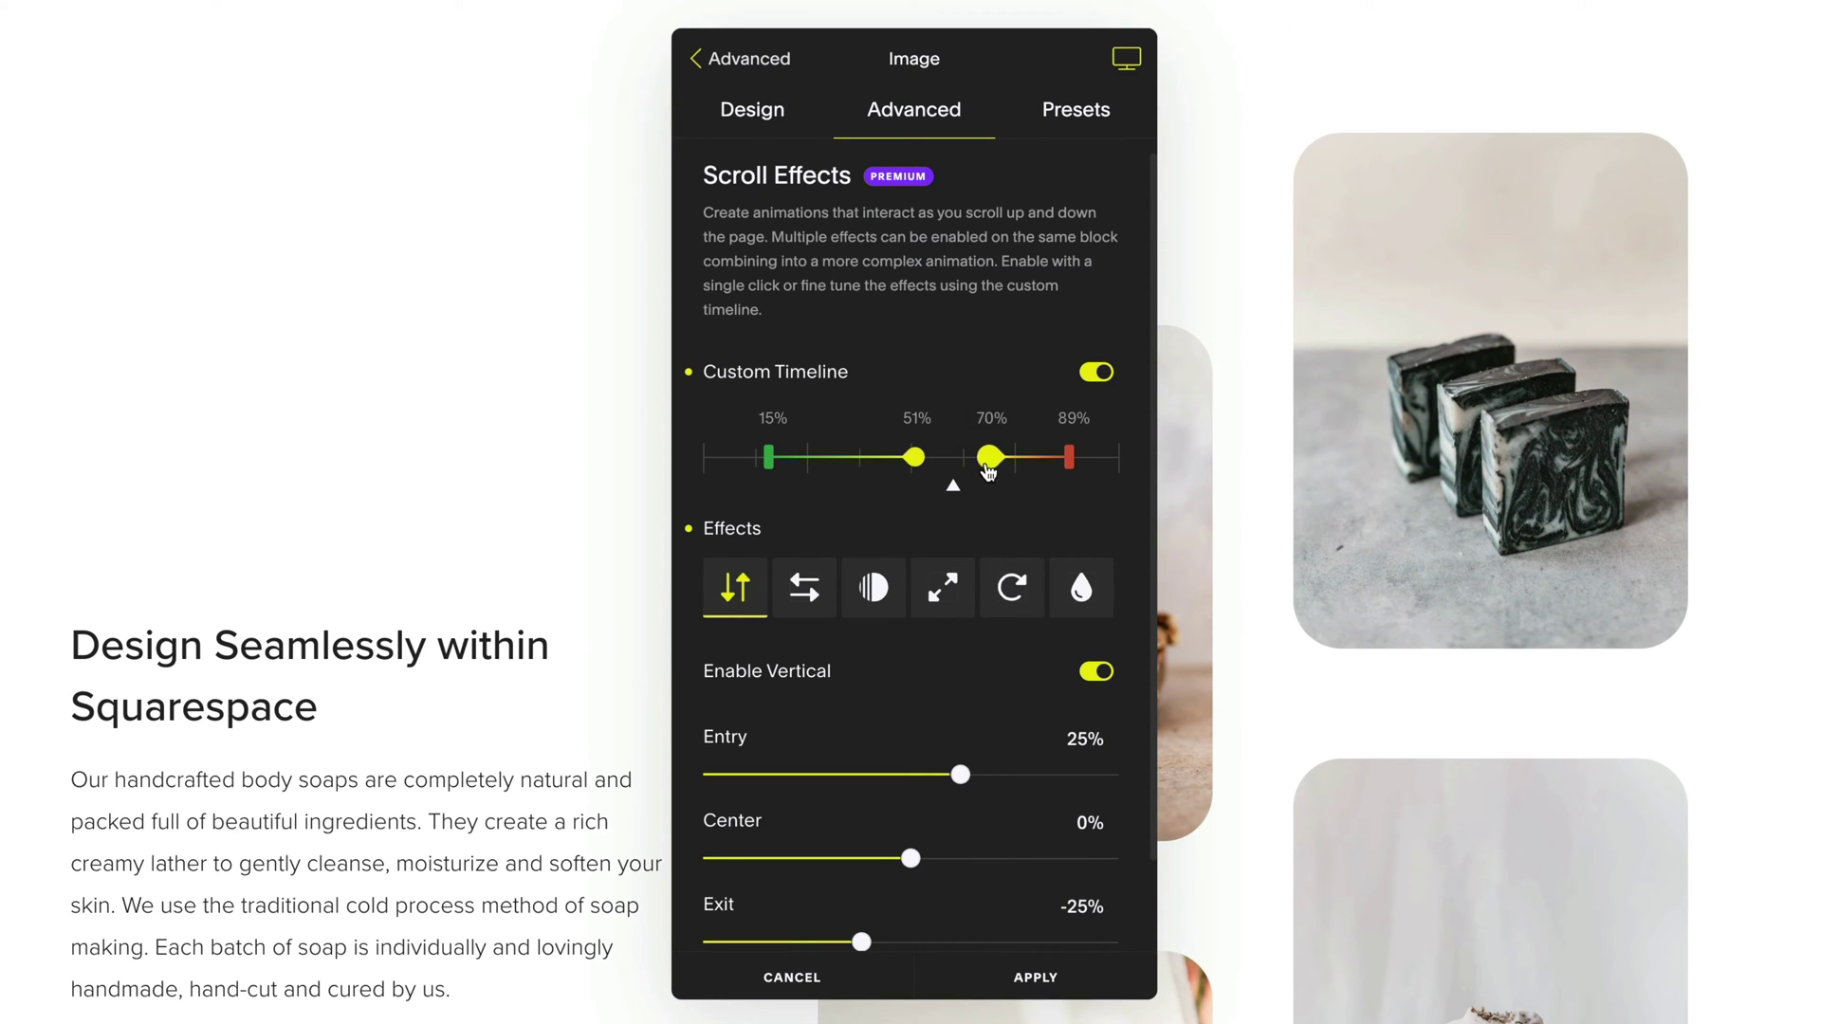
pyautogui.moveTo(988, 465); pyautogui.dragTo(917, 459)
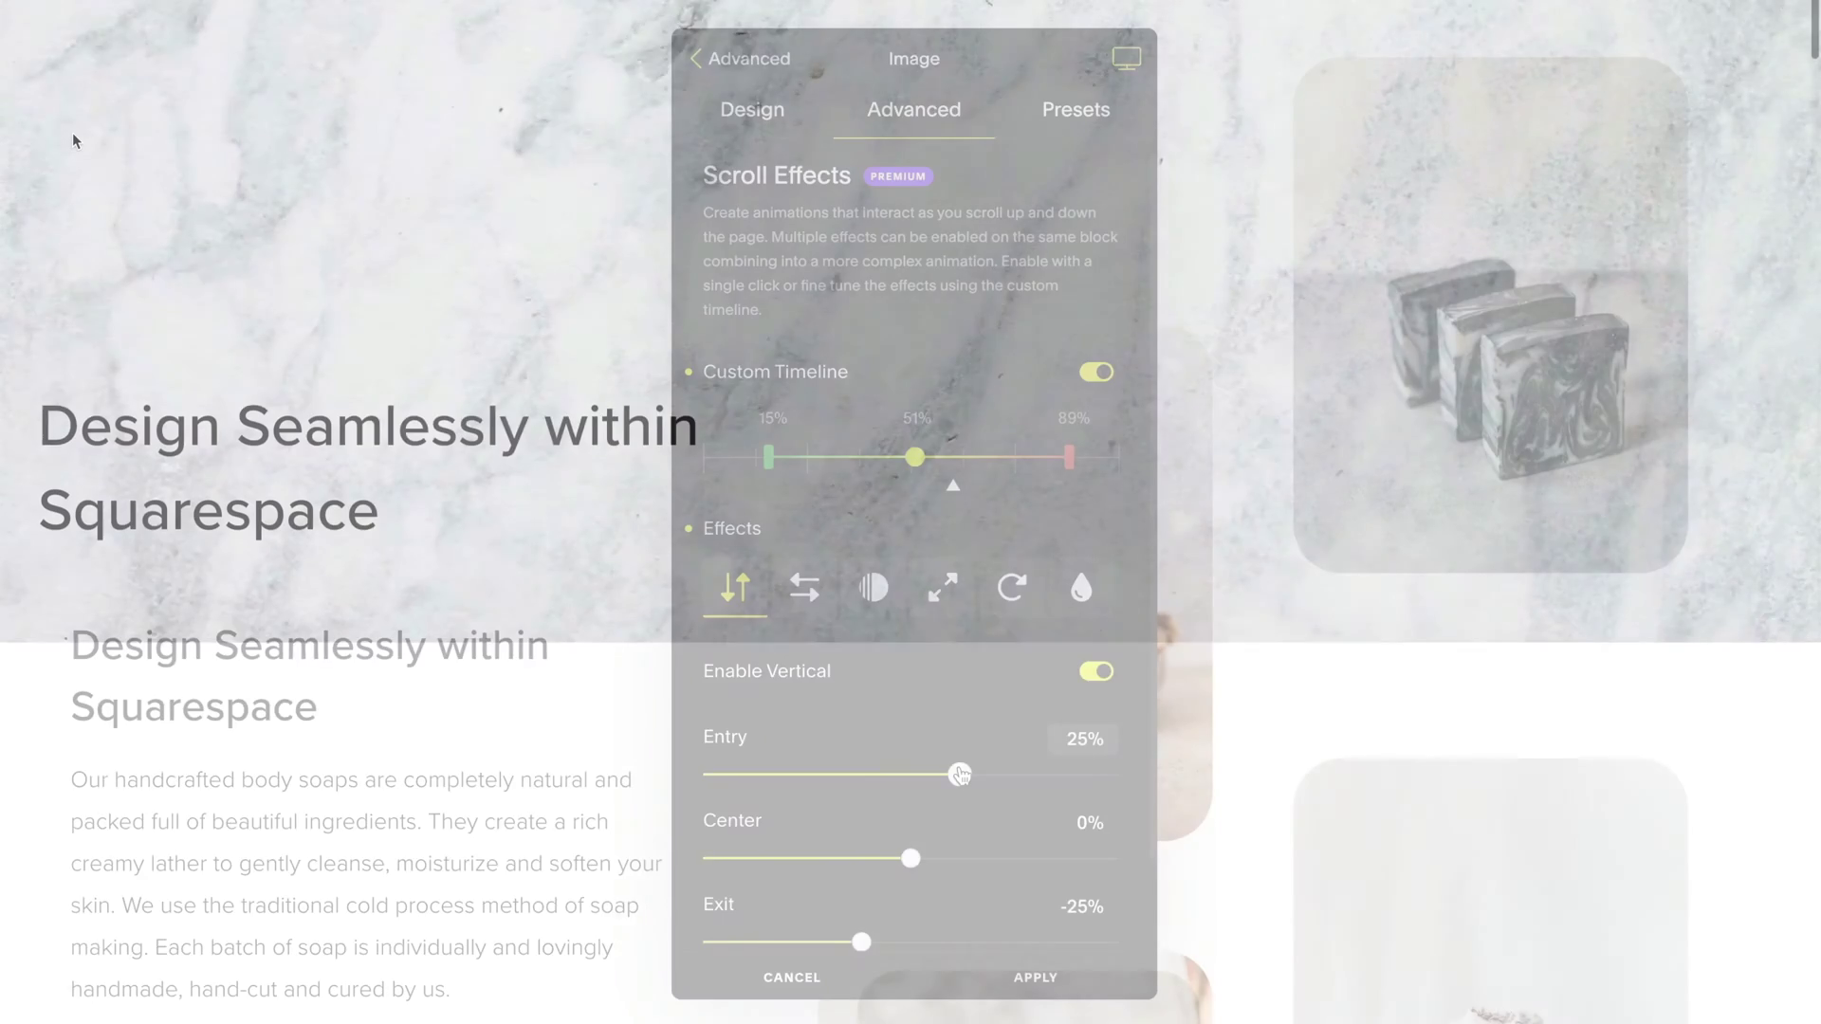
pyautogui.scroll(-5, 74, 139)
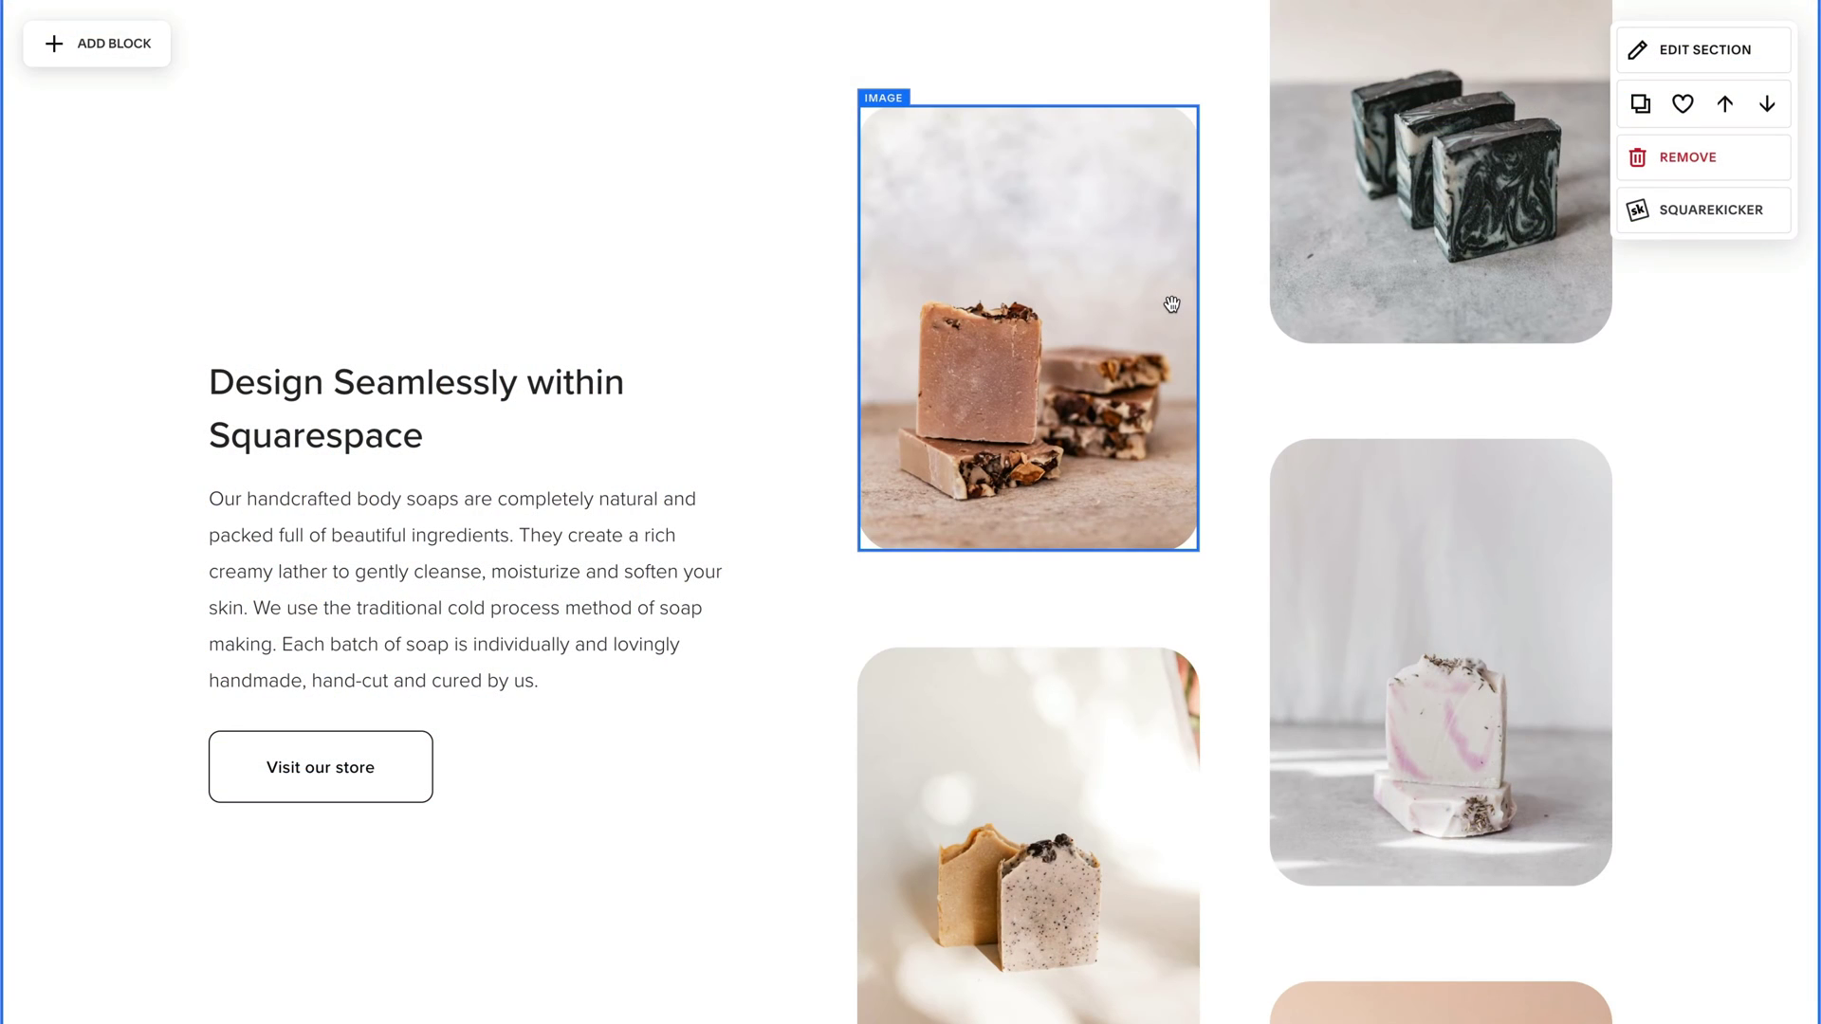
# Step: Open SquareKicker's Advanced > Scroll Effects settings for the brown soap image
pyautogui.click(1147, 287)
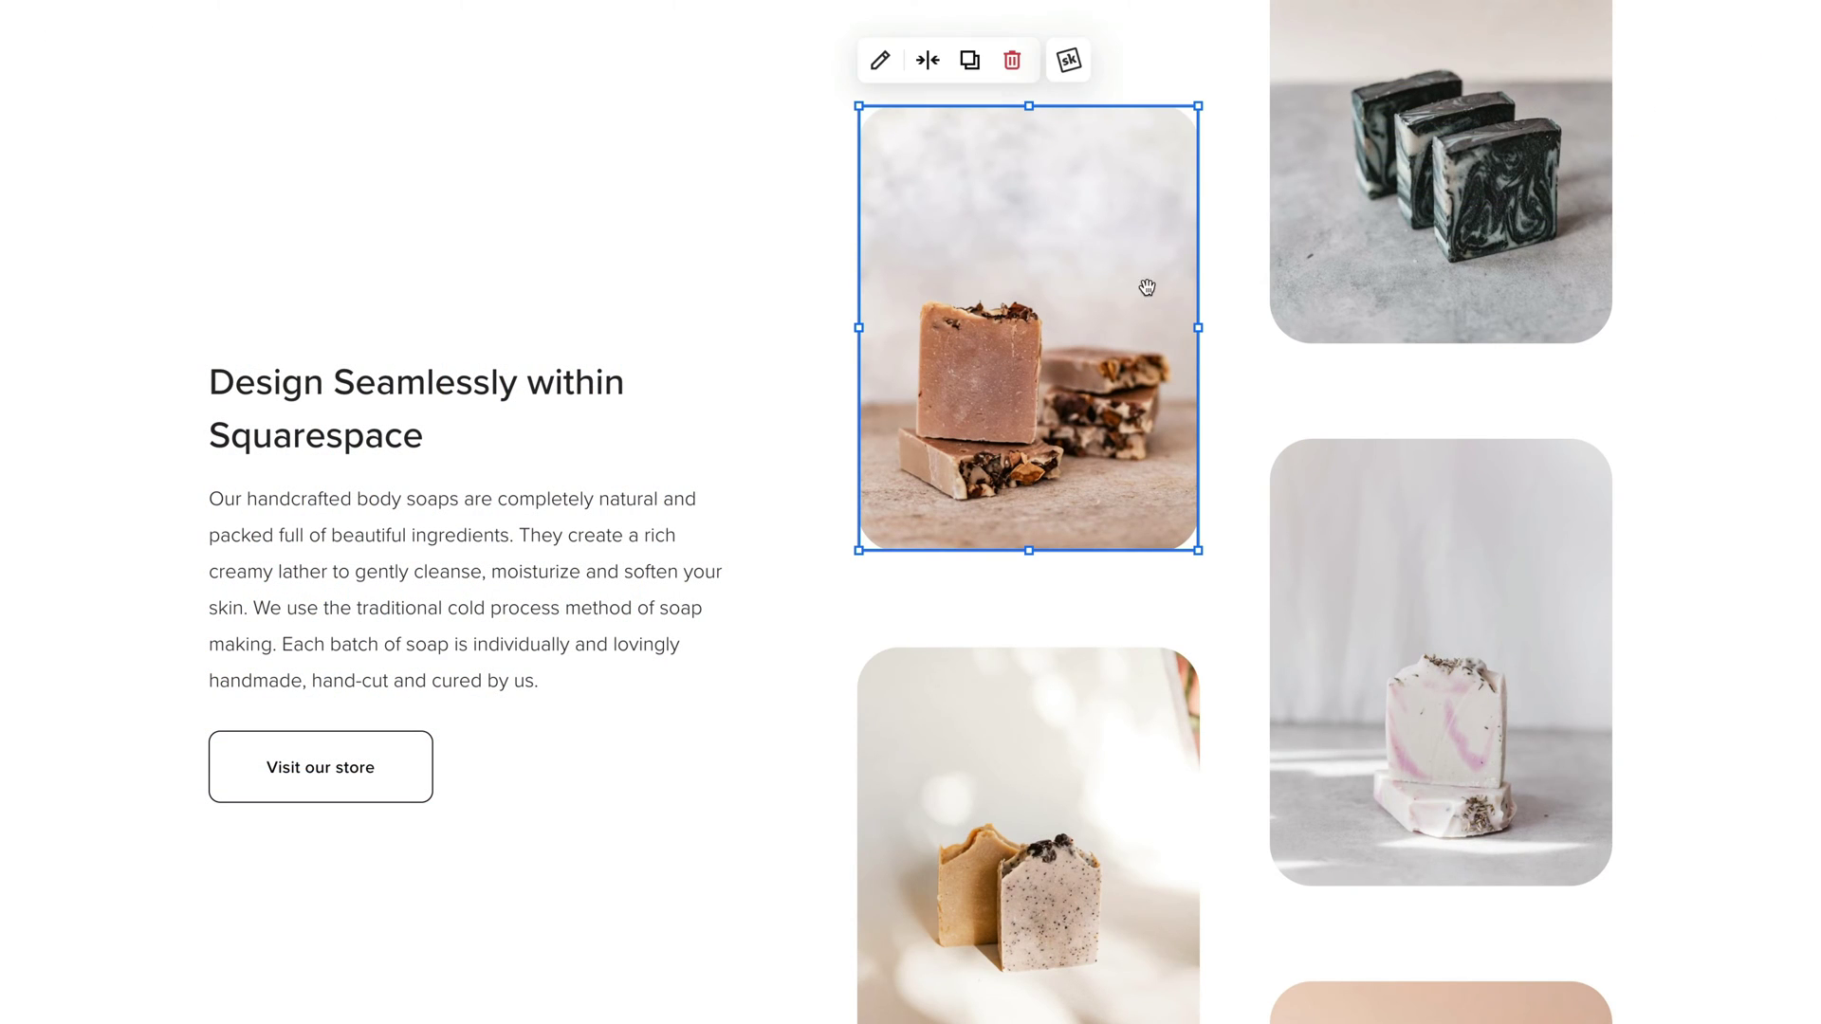
pyautogui.click(1076, 82)
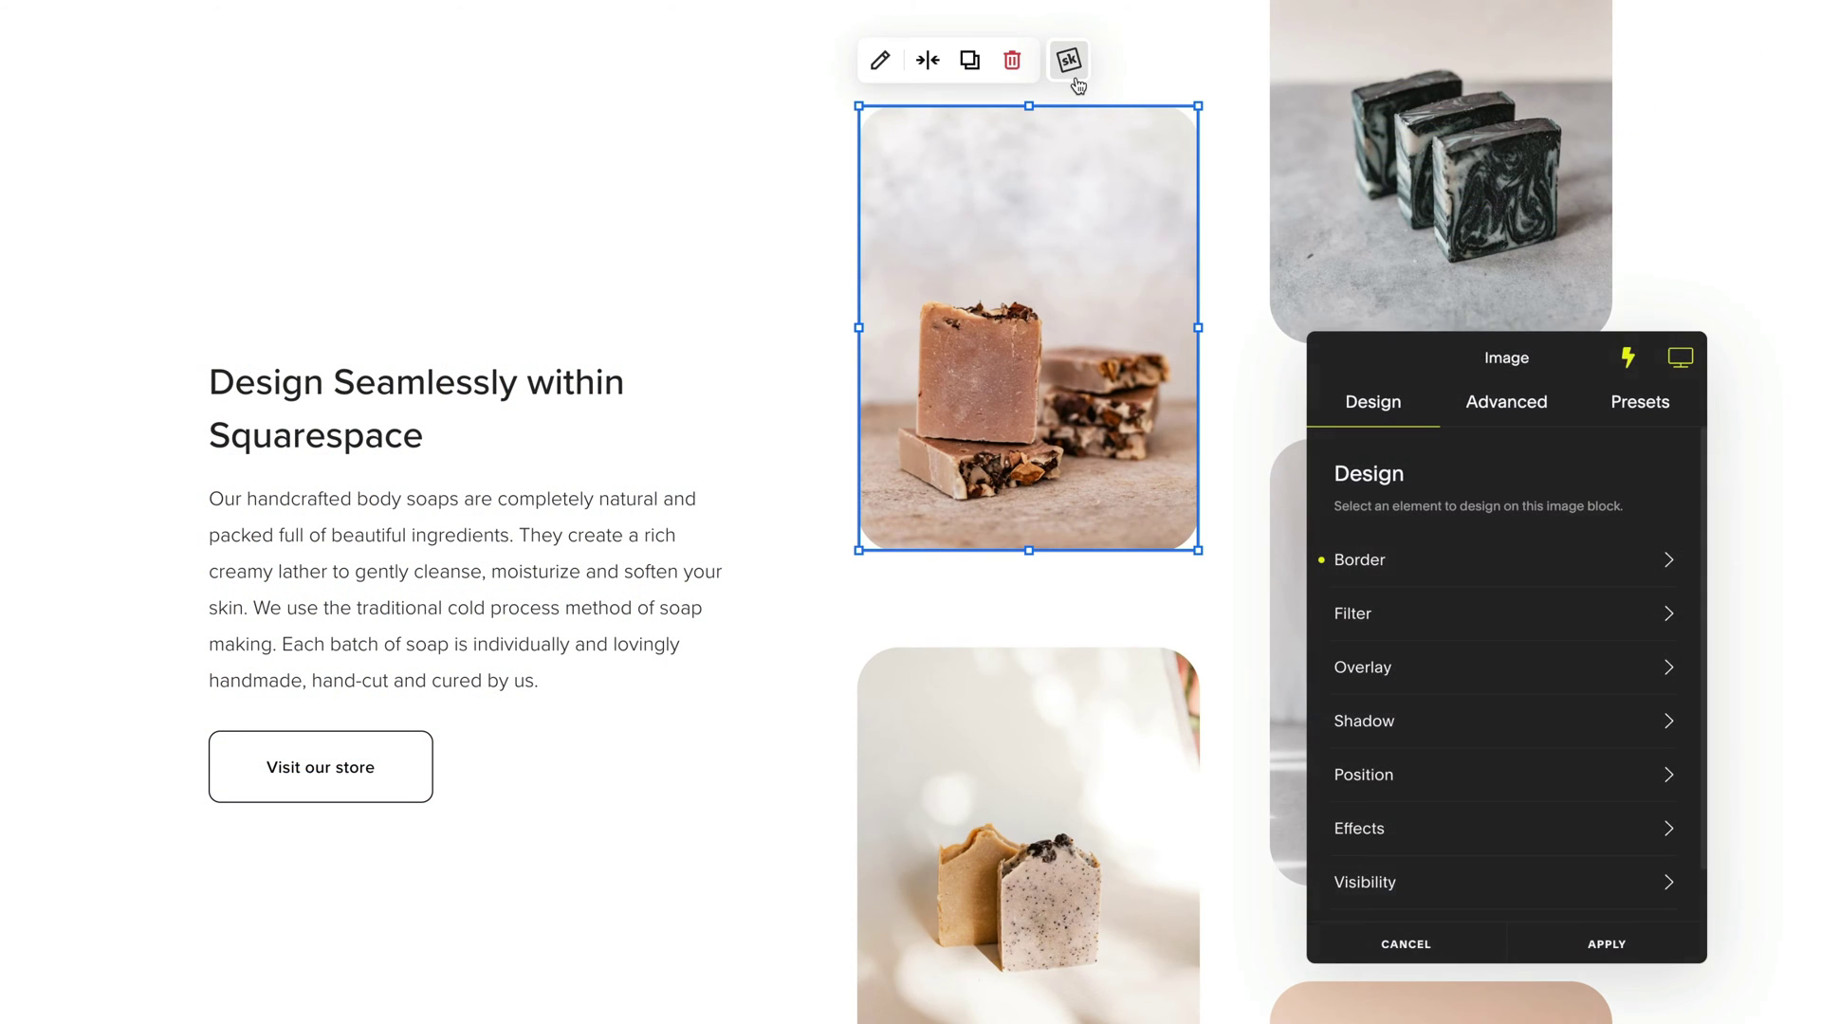
pyautogui.click(1491, 398)
pyautogui.click(1499, 565)
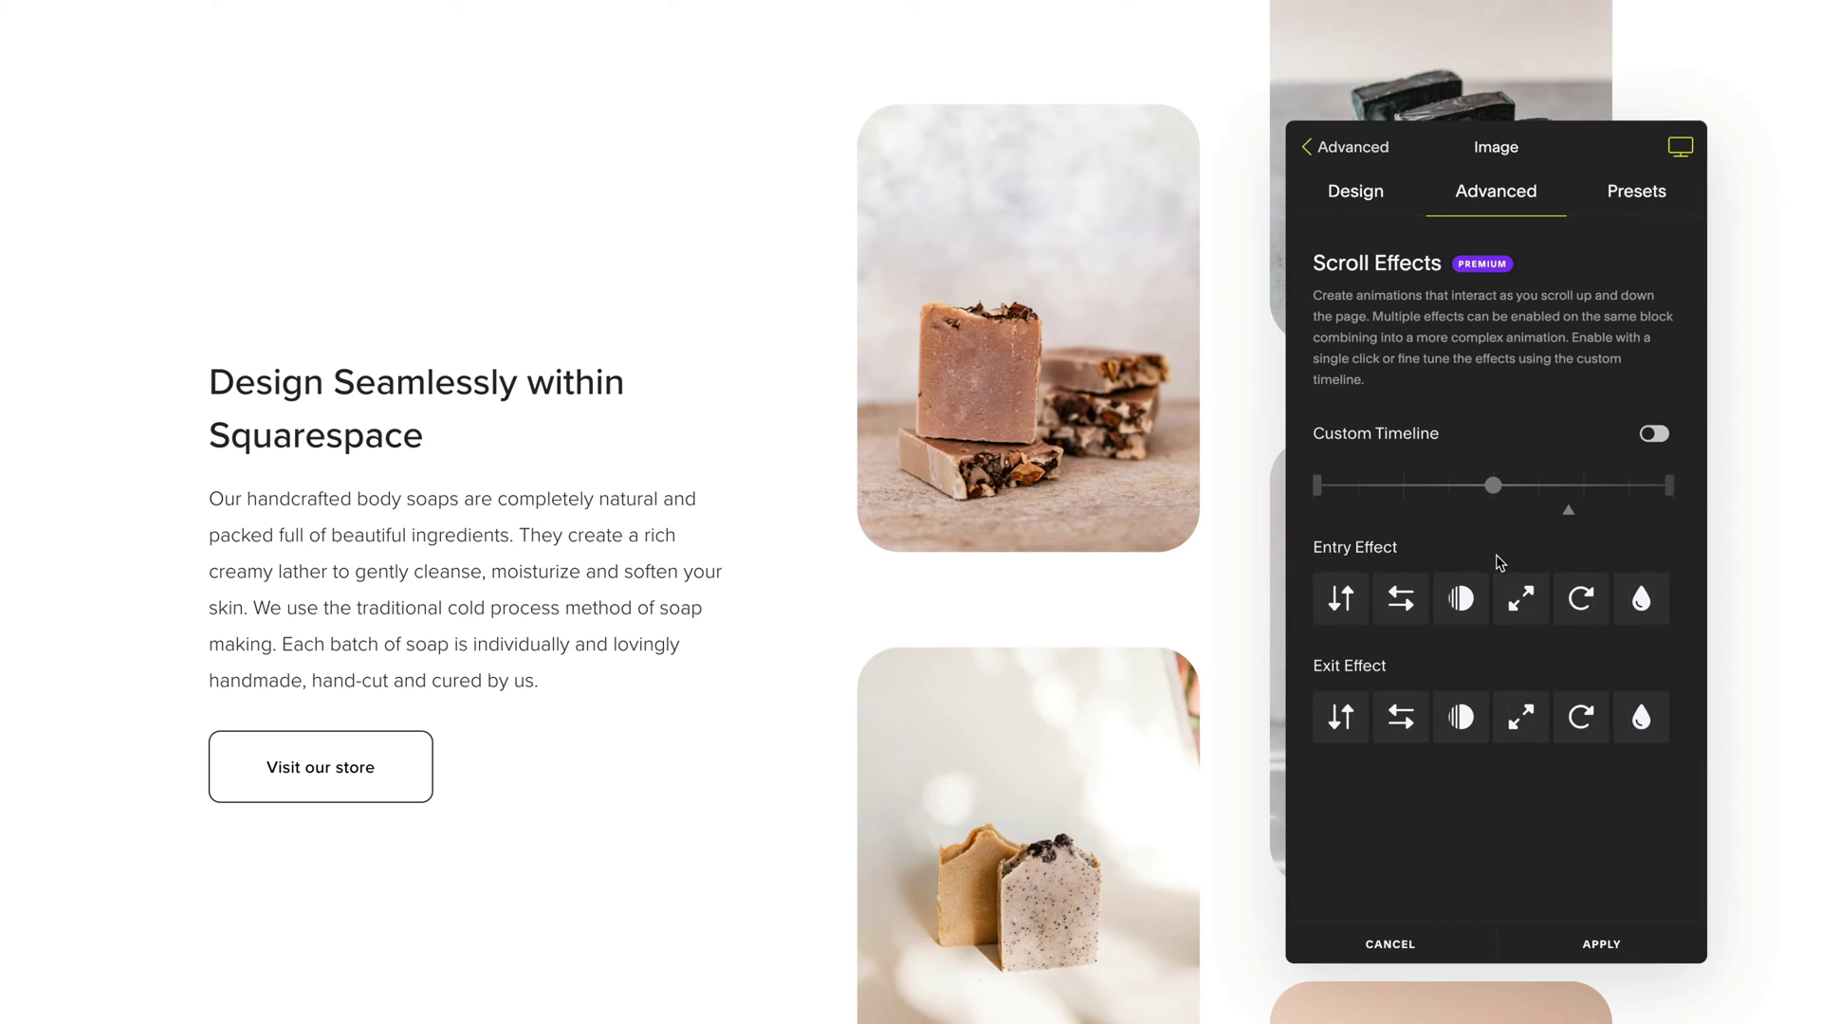
pyautogui.scroll(-4, 1233, 561)
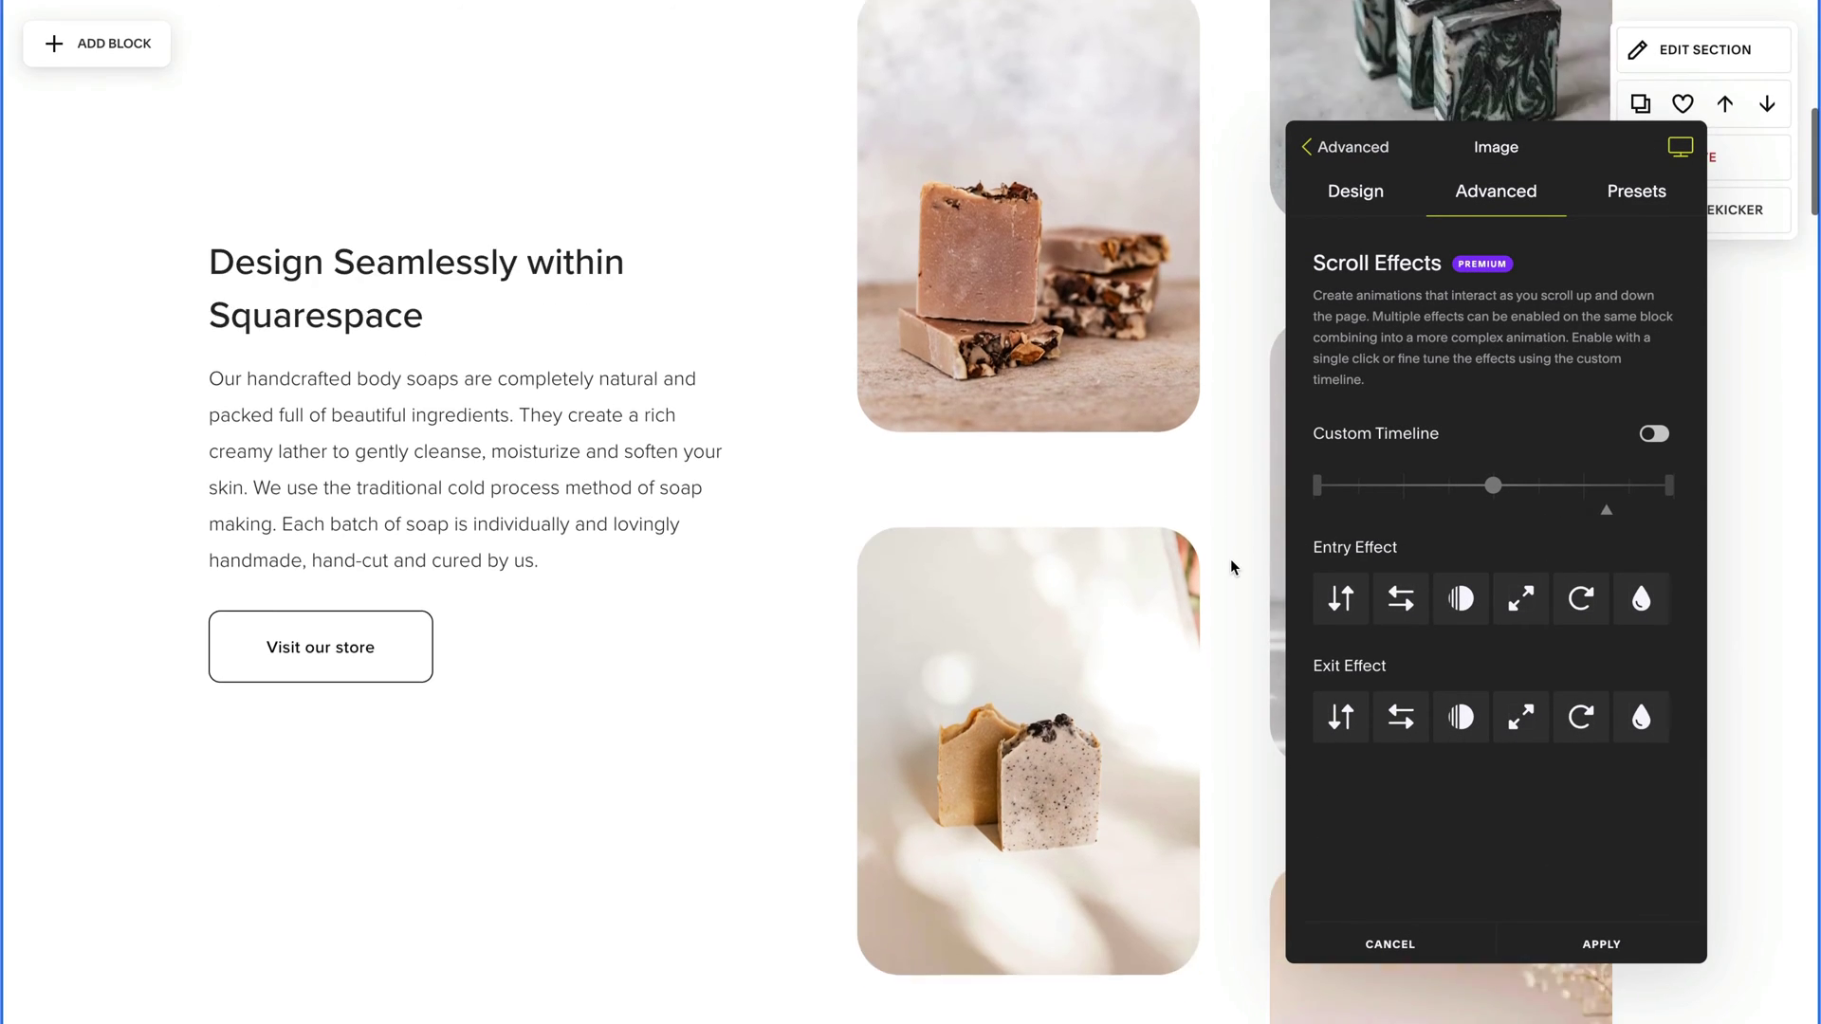
pyautogui.scroll(4, 1233, 562)
pyautogui.scroll(4, 1231, 566)
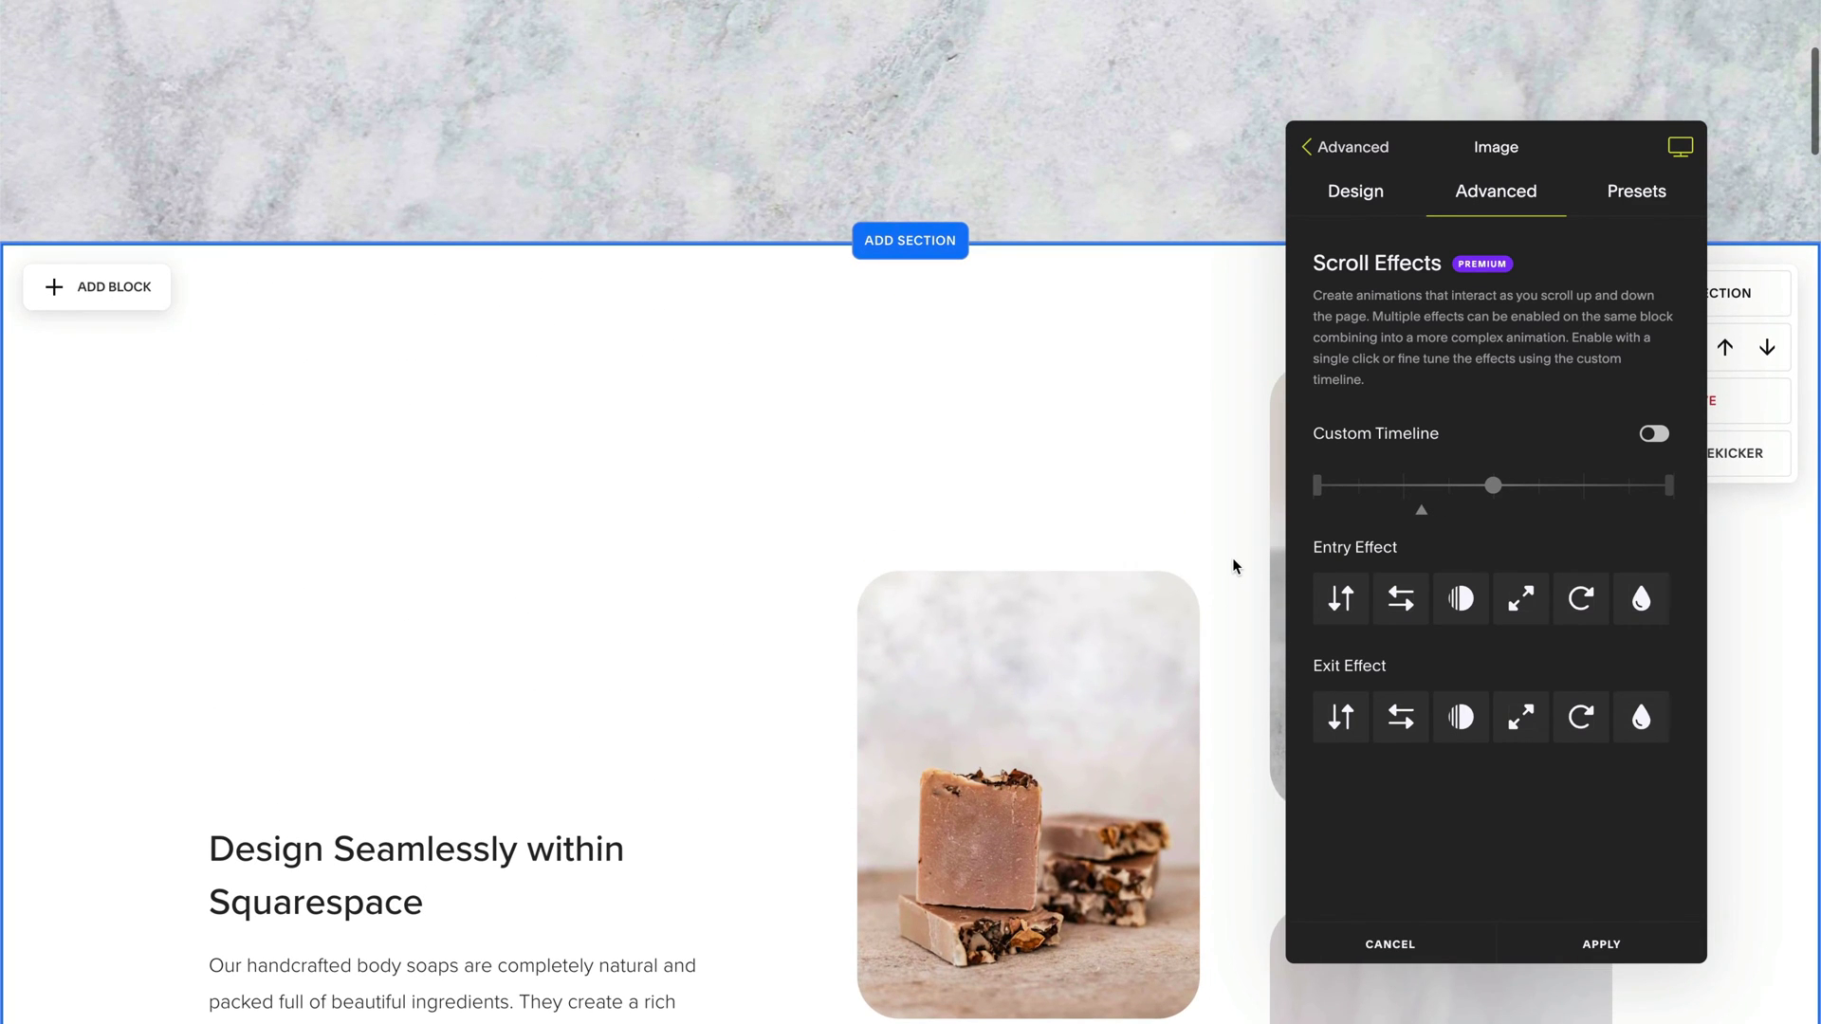
# Step: Add an opacity fade entry effect that starts at about 12%
pyautogui.click(1461, 599)
pyautogui.click(1650, 673)
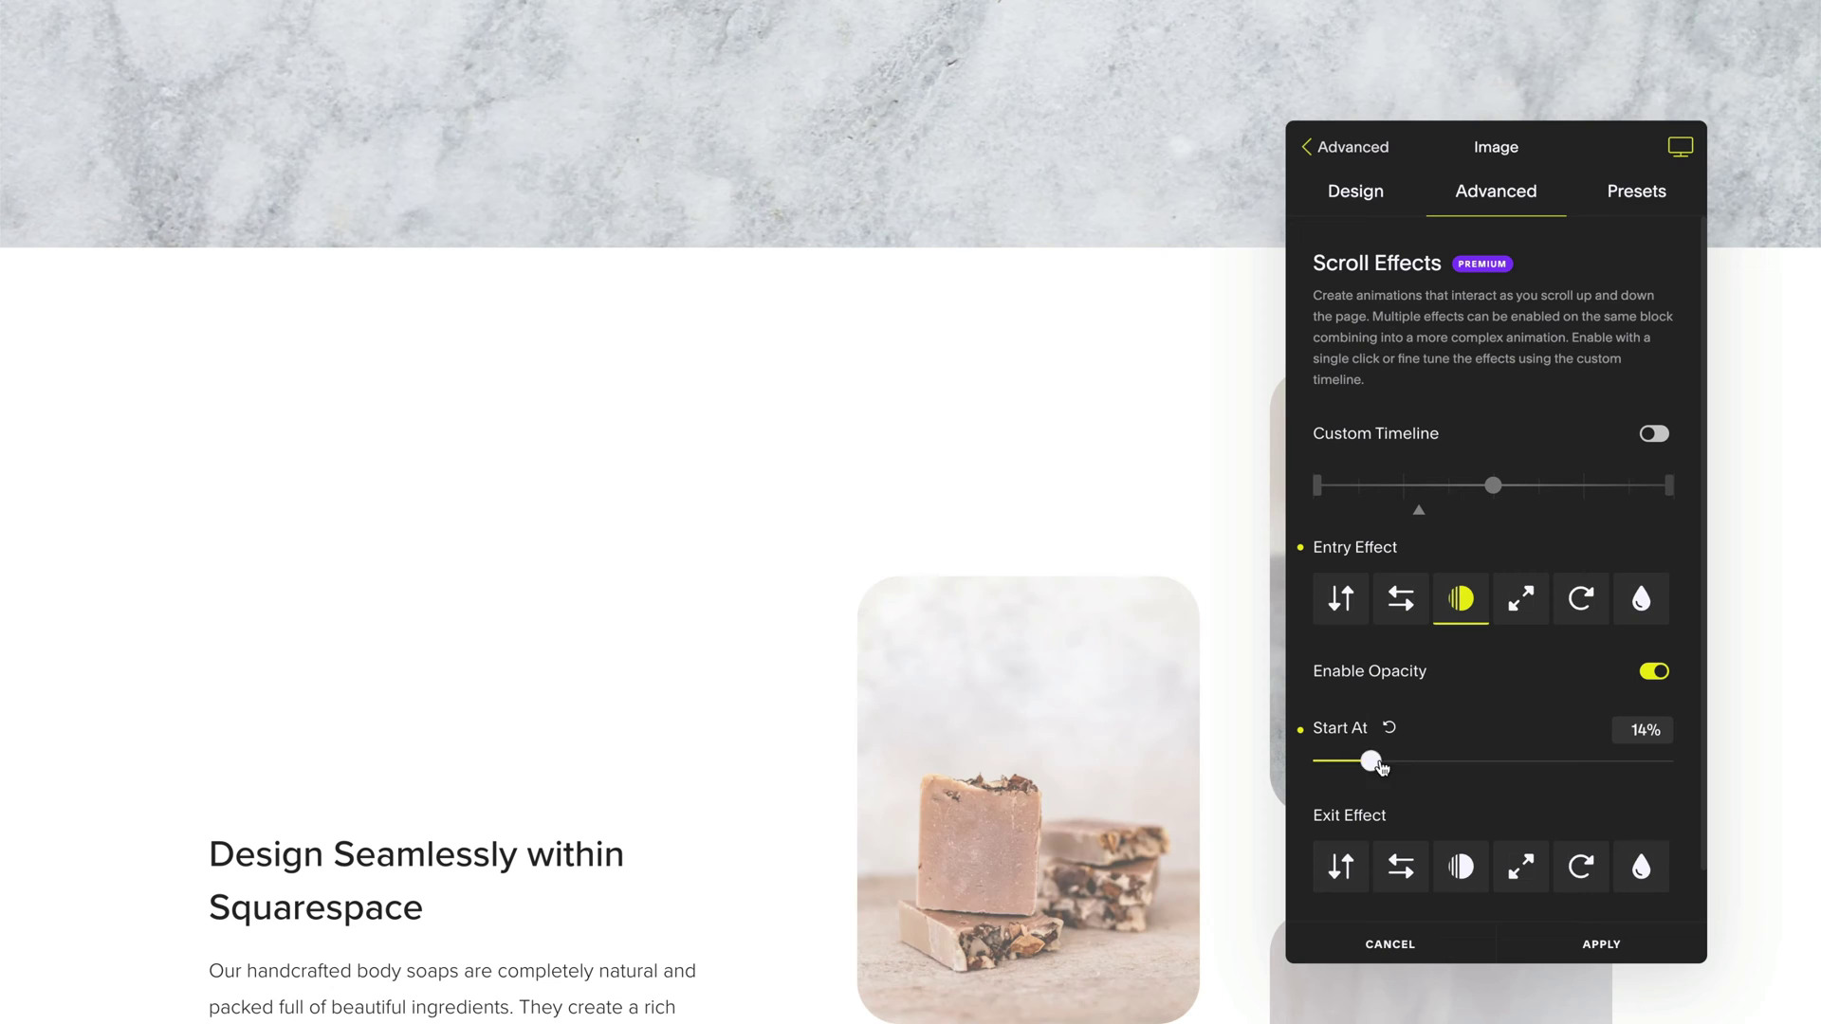
pyautogui.moveTo(1380, 766)
pyautogui.mouseDown()
pyautogui.moveTo(1642, 764)
pyautogui.moveTo(1362, 765)
pyautogui.mouseUp()
pyautogui.scroll(4, 1211, 756)
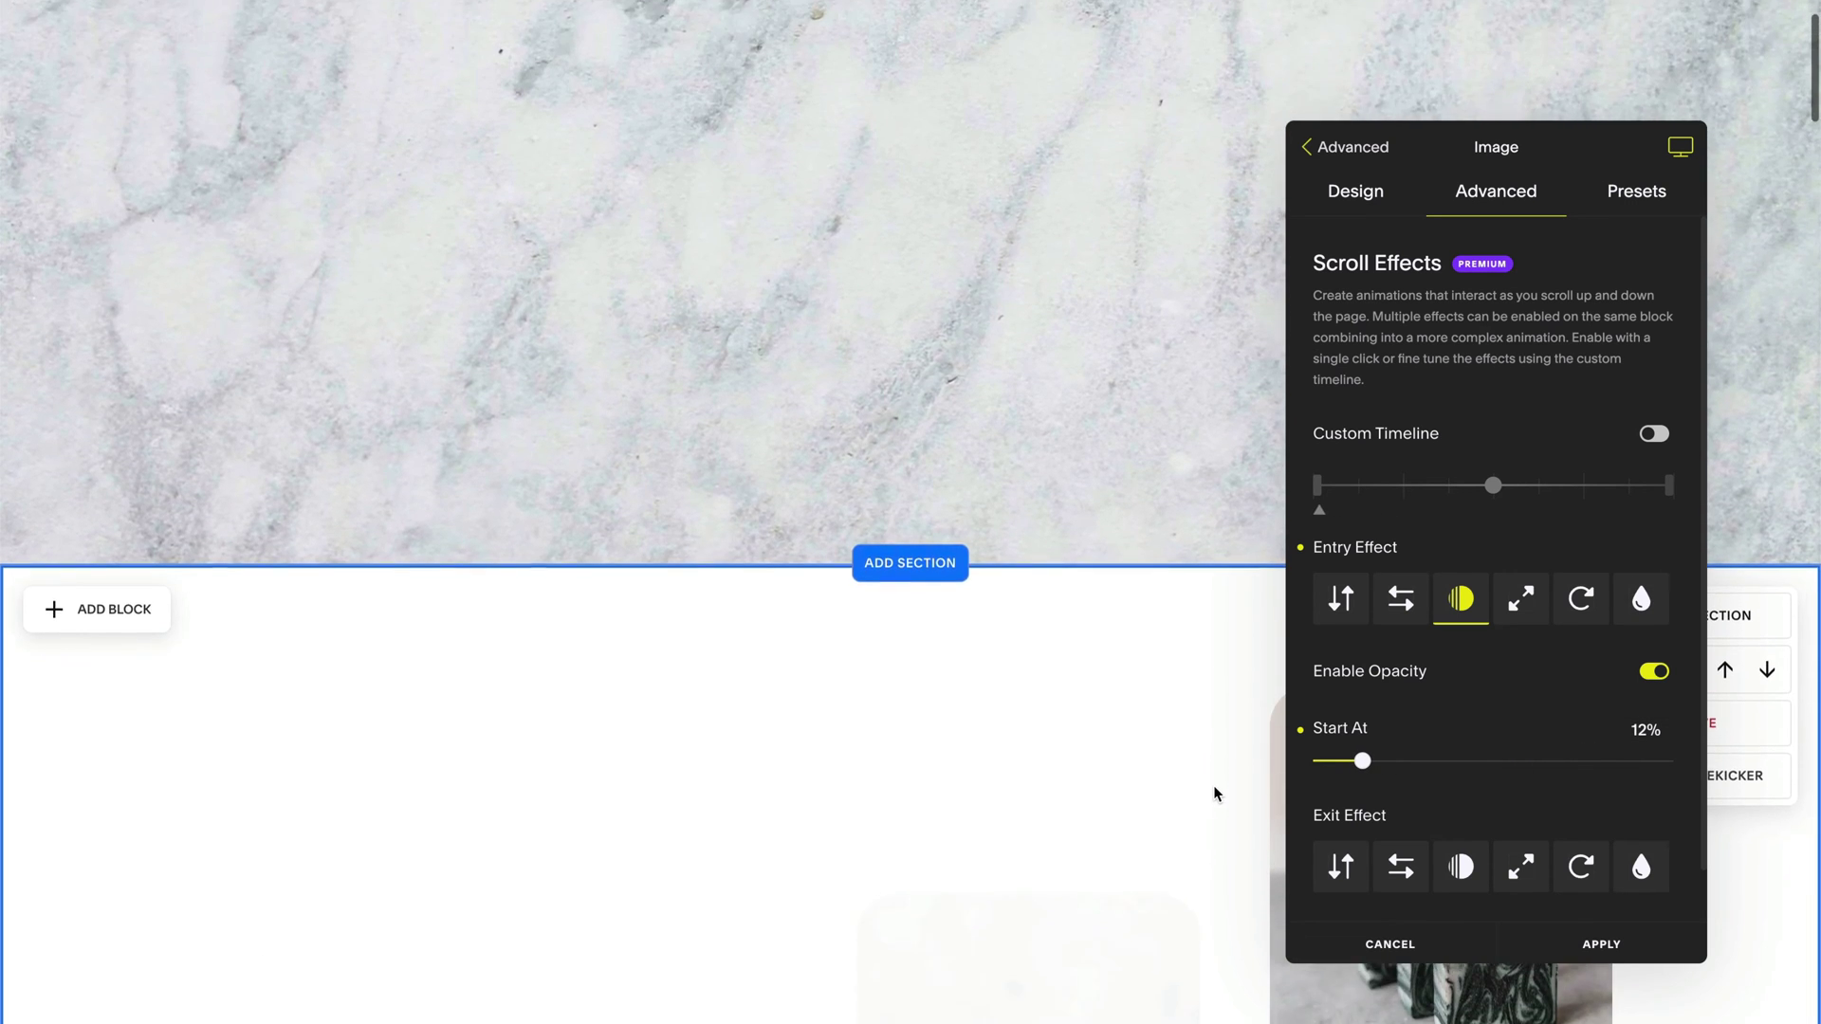
pyautogui.scroll(-5, 1215, 793)
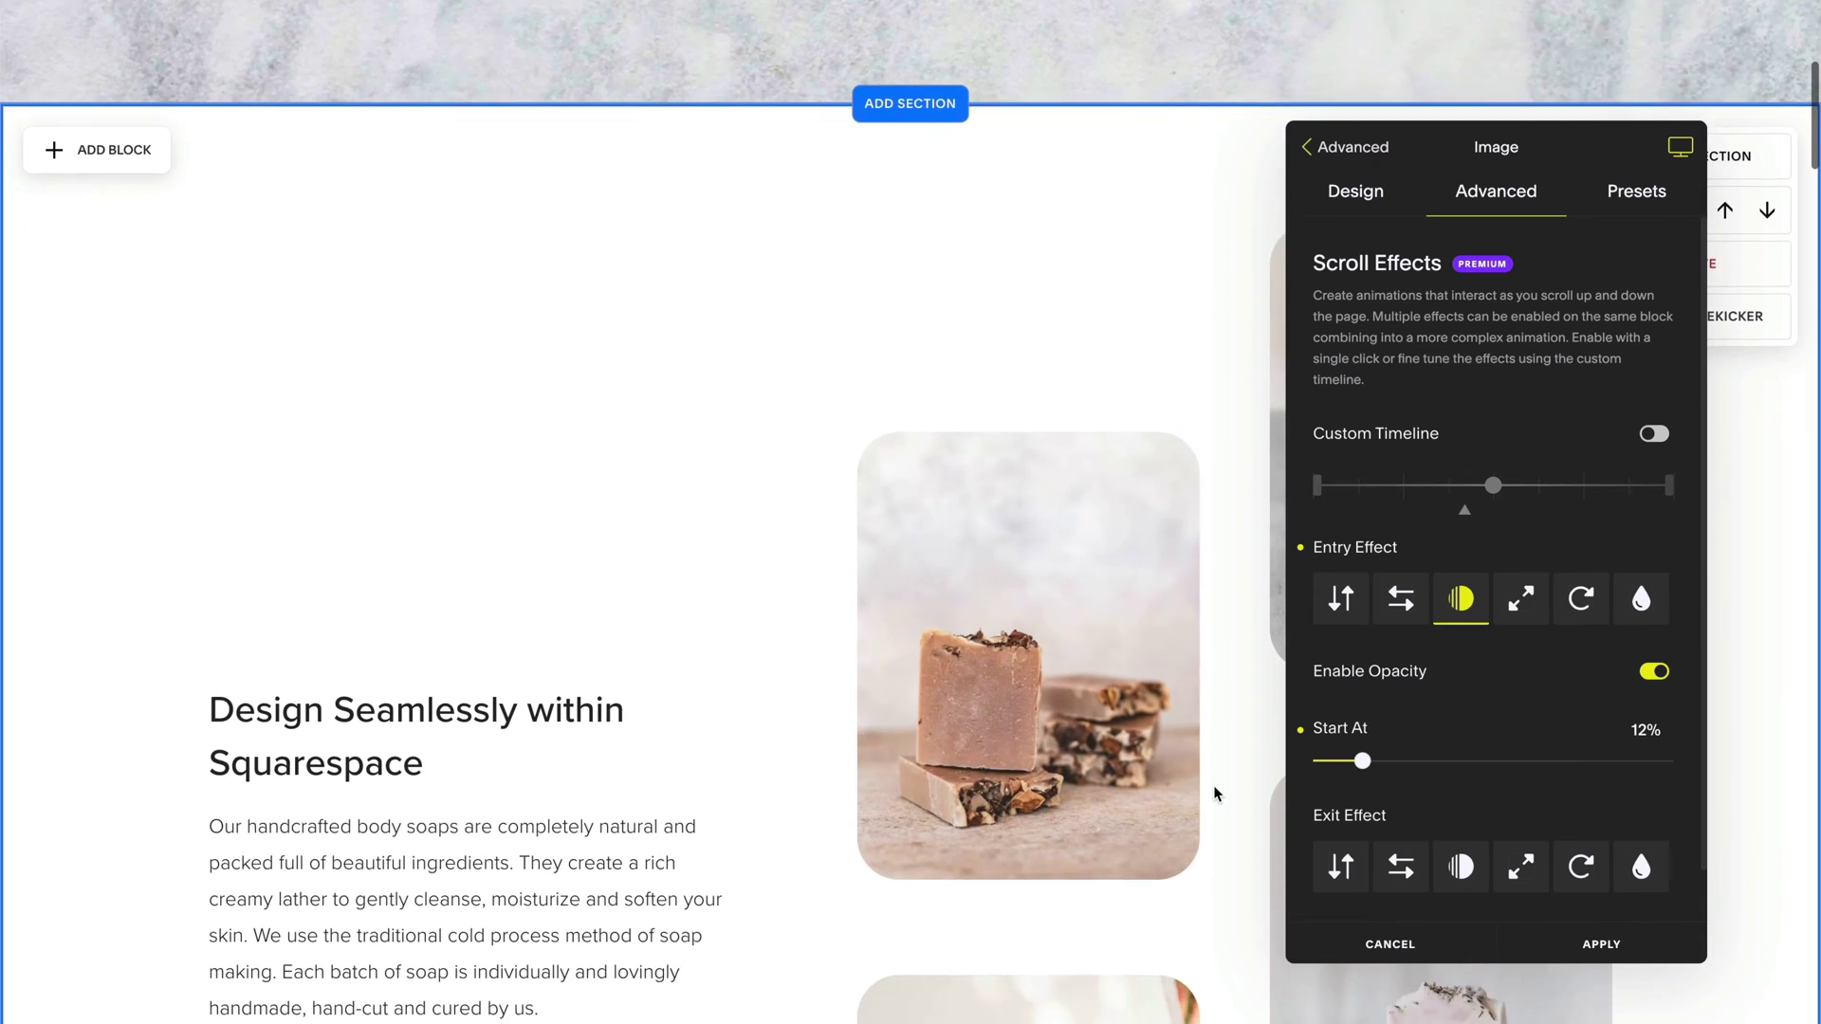
pyautogui.scroll(-1, 1214, 793)
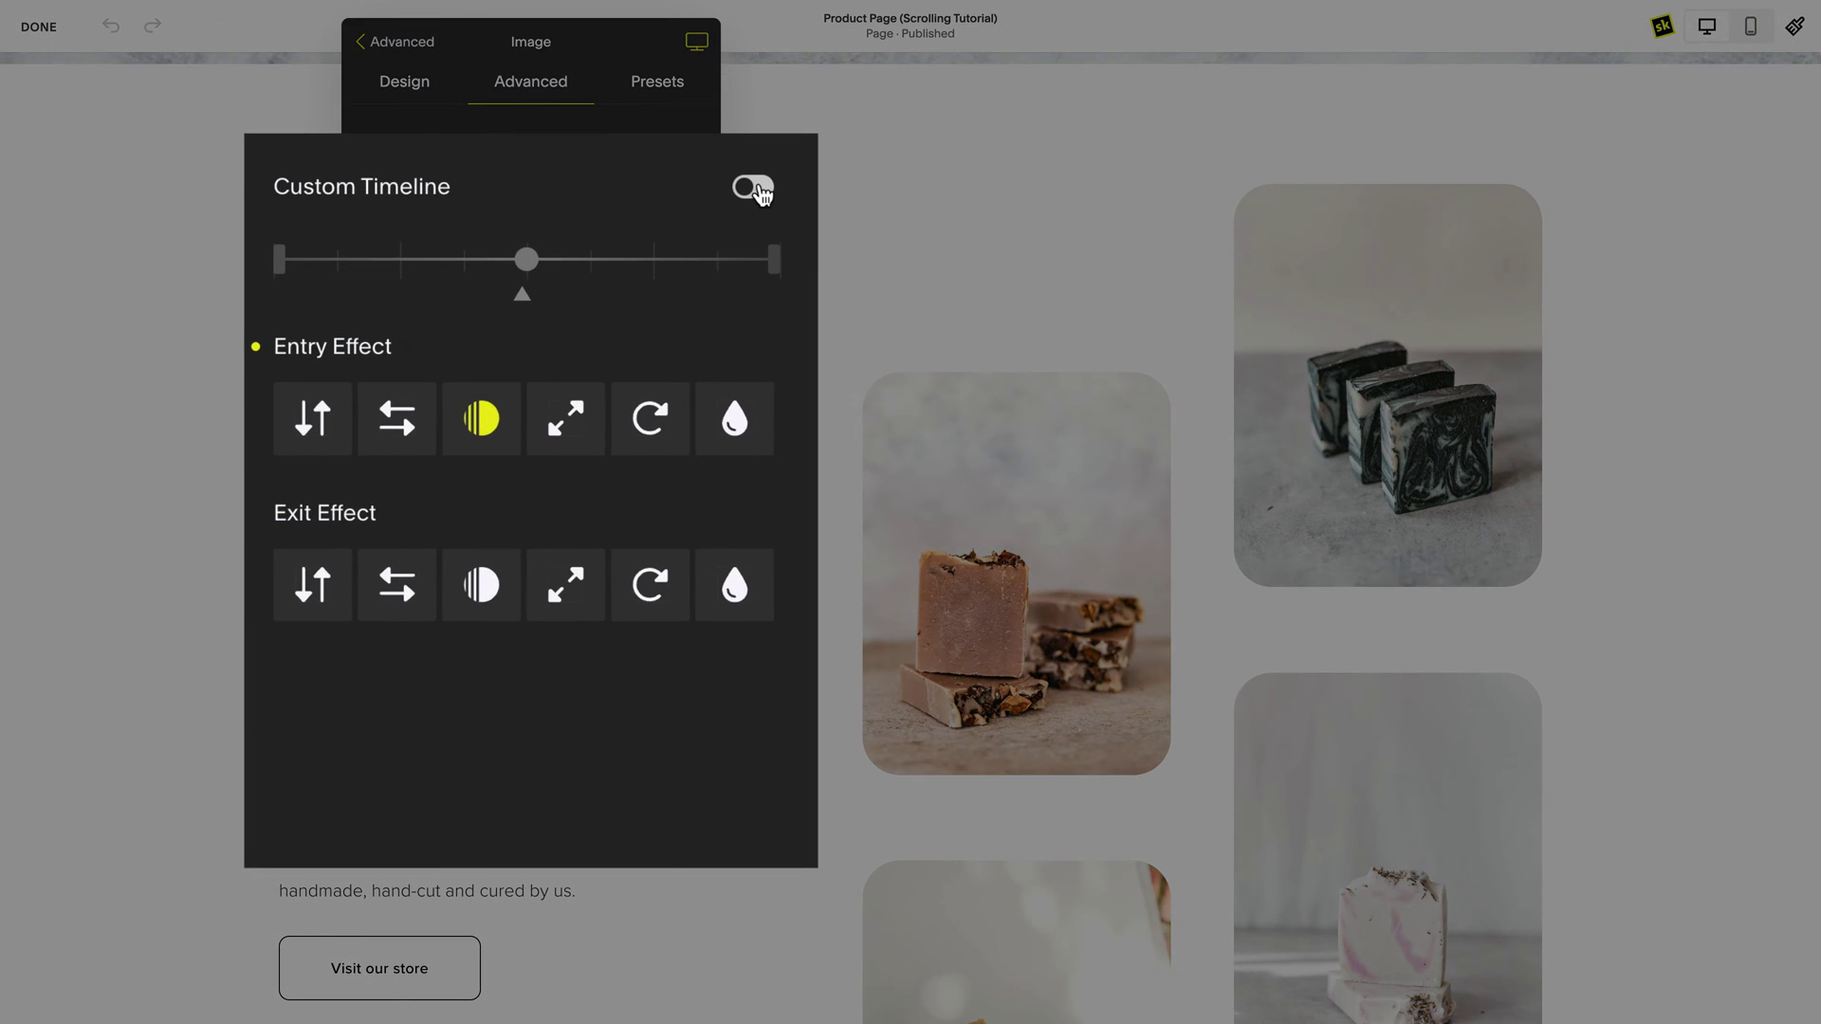
# Step: Turn on Custom Timeline for the brown soap image and preview its 0%, 40%, 60%, 100% points
pyautogui.click(673, 300)
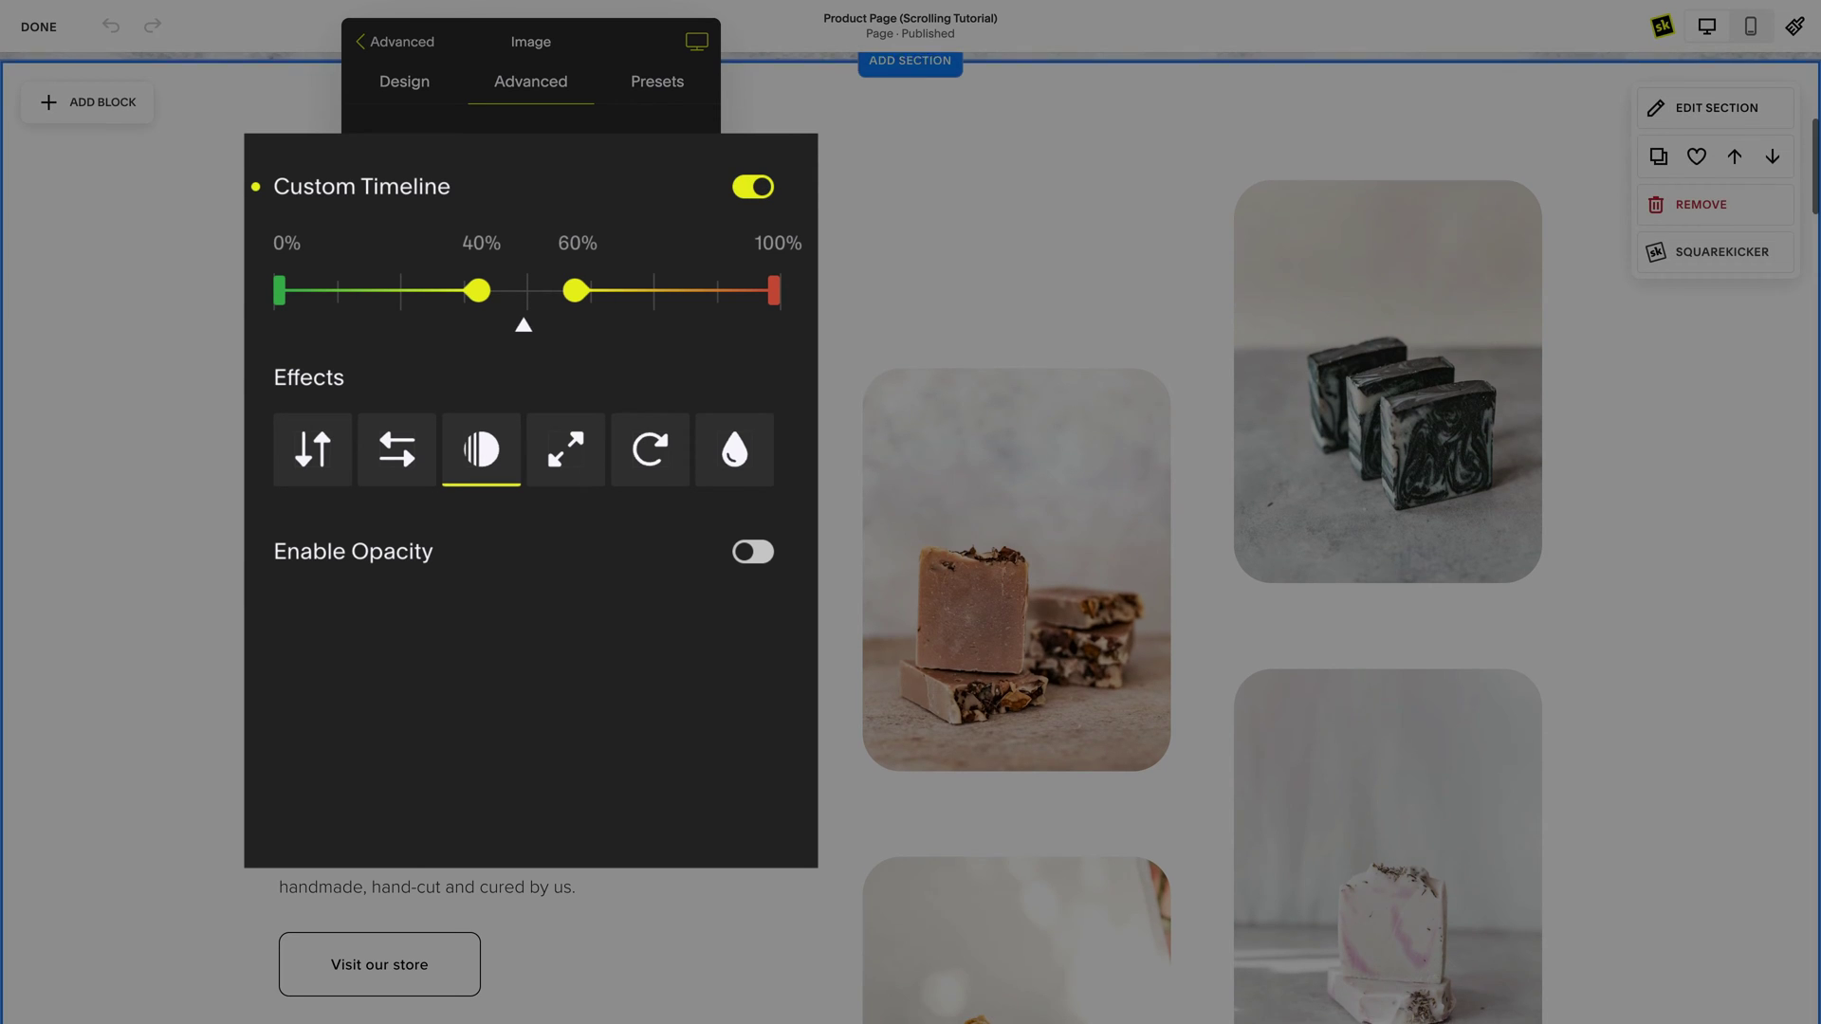
pyautogui.scroll(-3, 1202, 537)
pyautogui.scroll(4, 1201, 538)
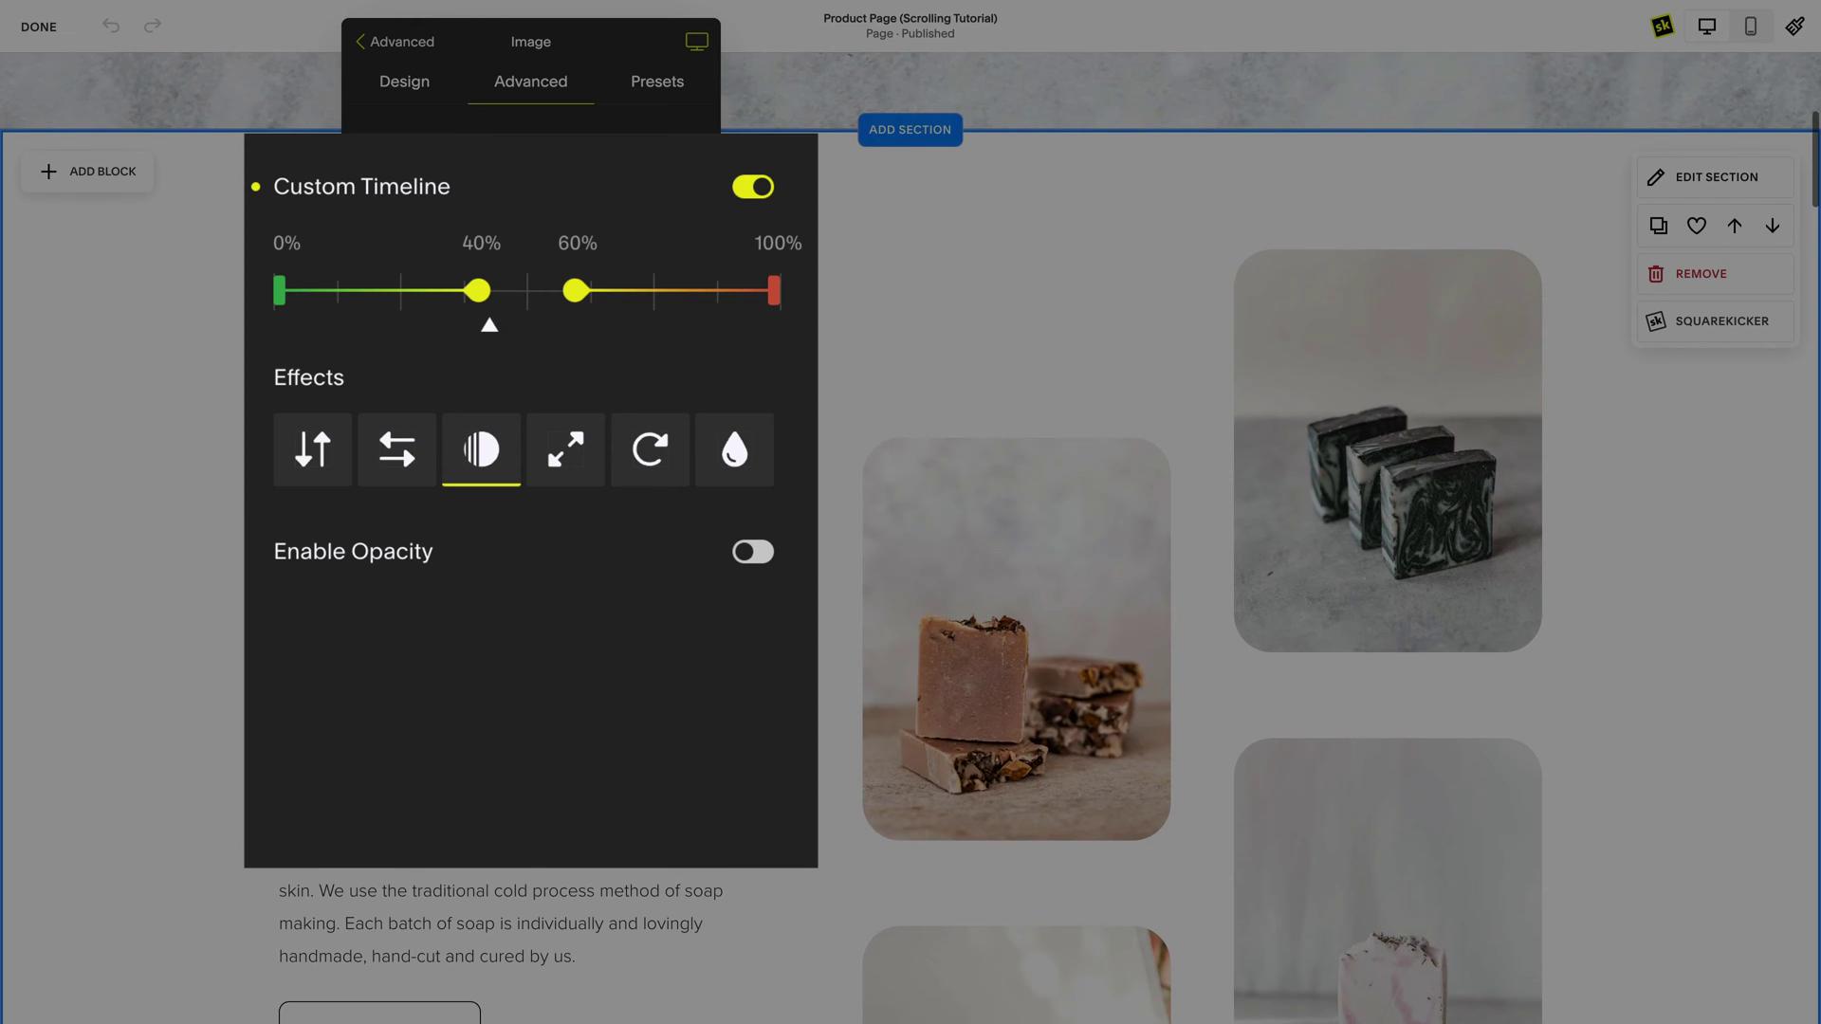
pyautogui.scroll(-3, 1201, 537)
pyautogui.scroll(3, 1202, 538)
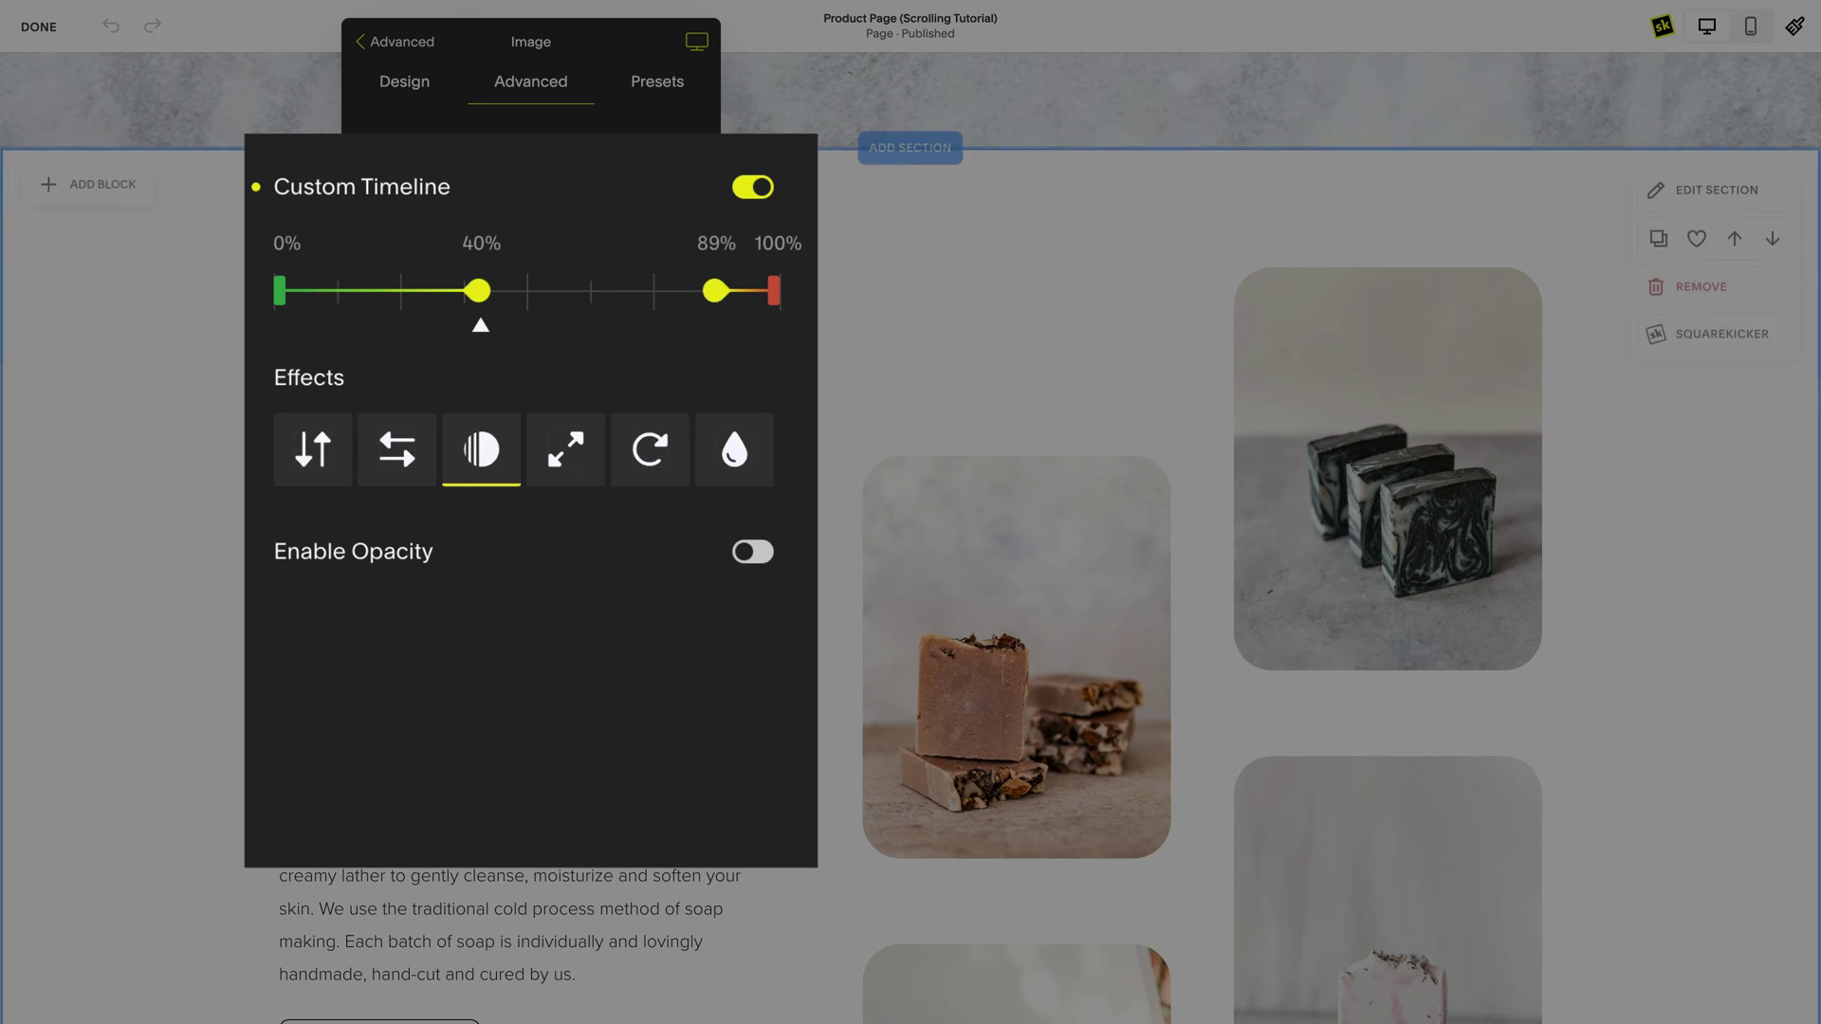
pyautogui.scroll(2, 1043, 569)
pyautogui.scroll(-4, 1043, 569)
pyautogui.scroll(-4, 1043, 569)
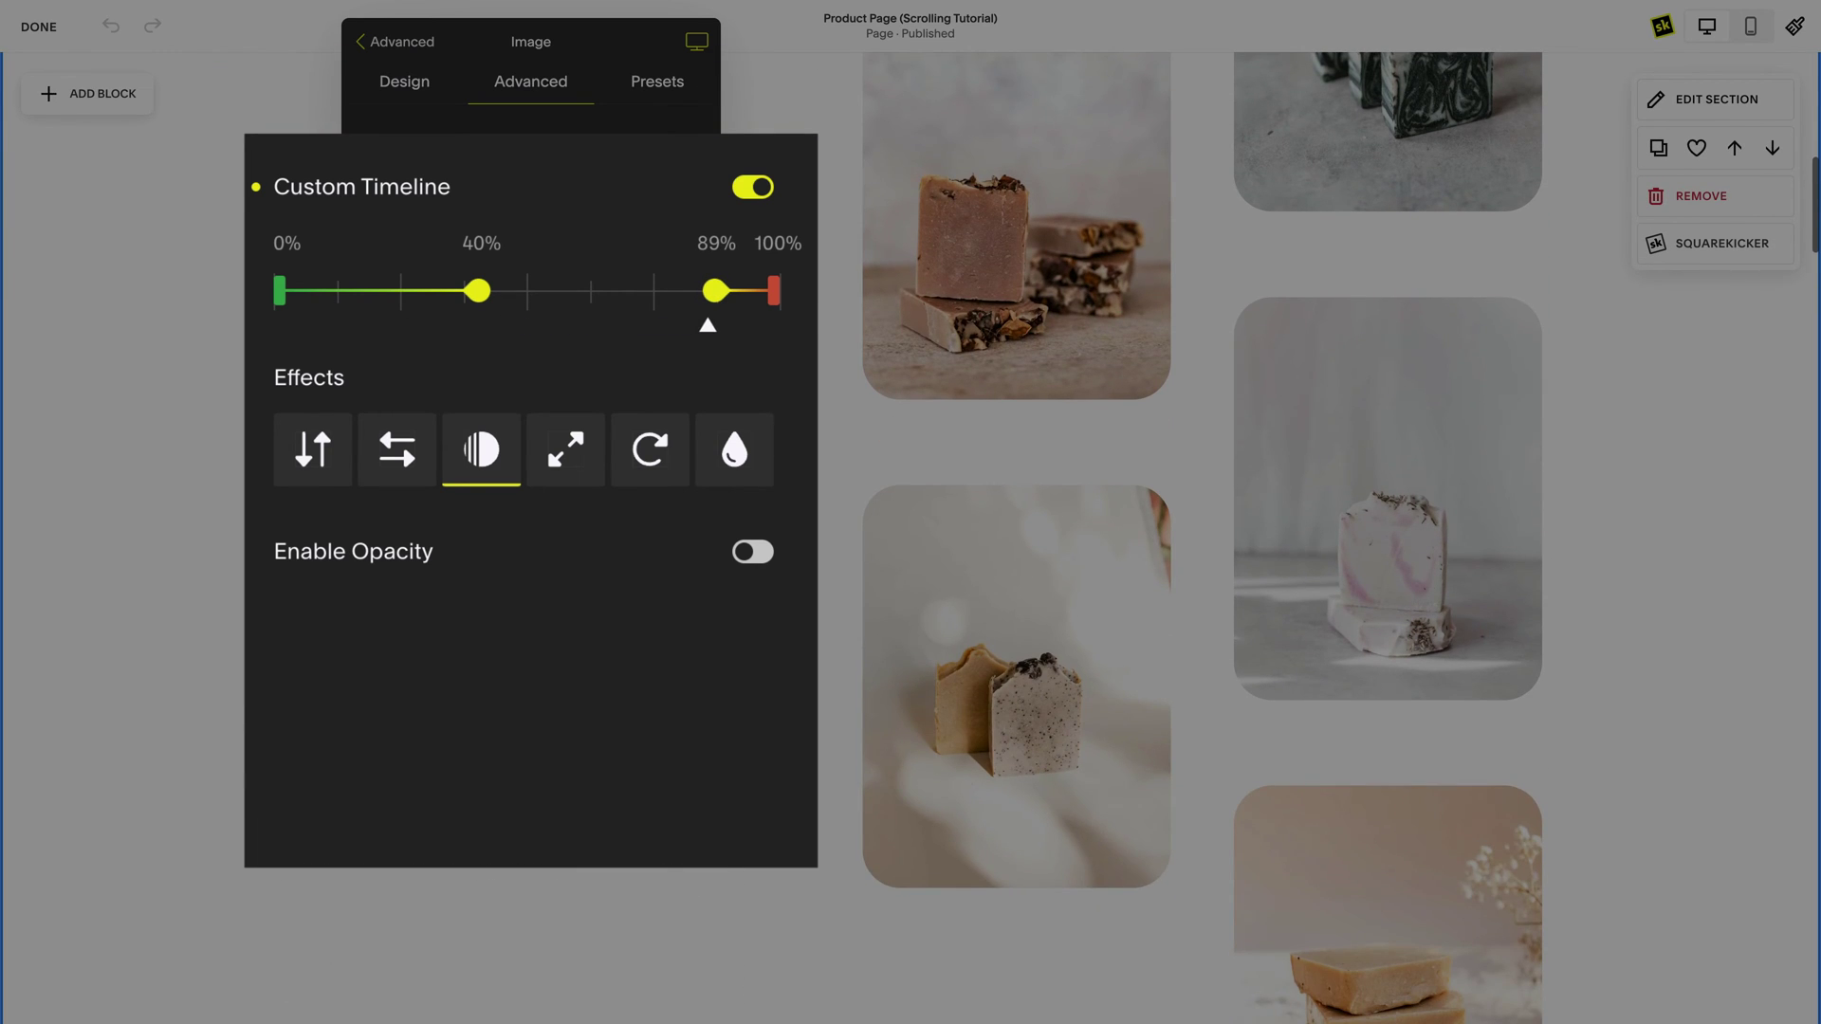
pyautogui.scroll(4, 626, 367)
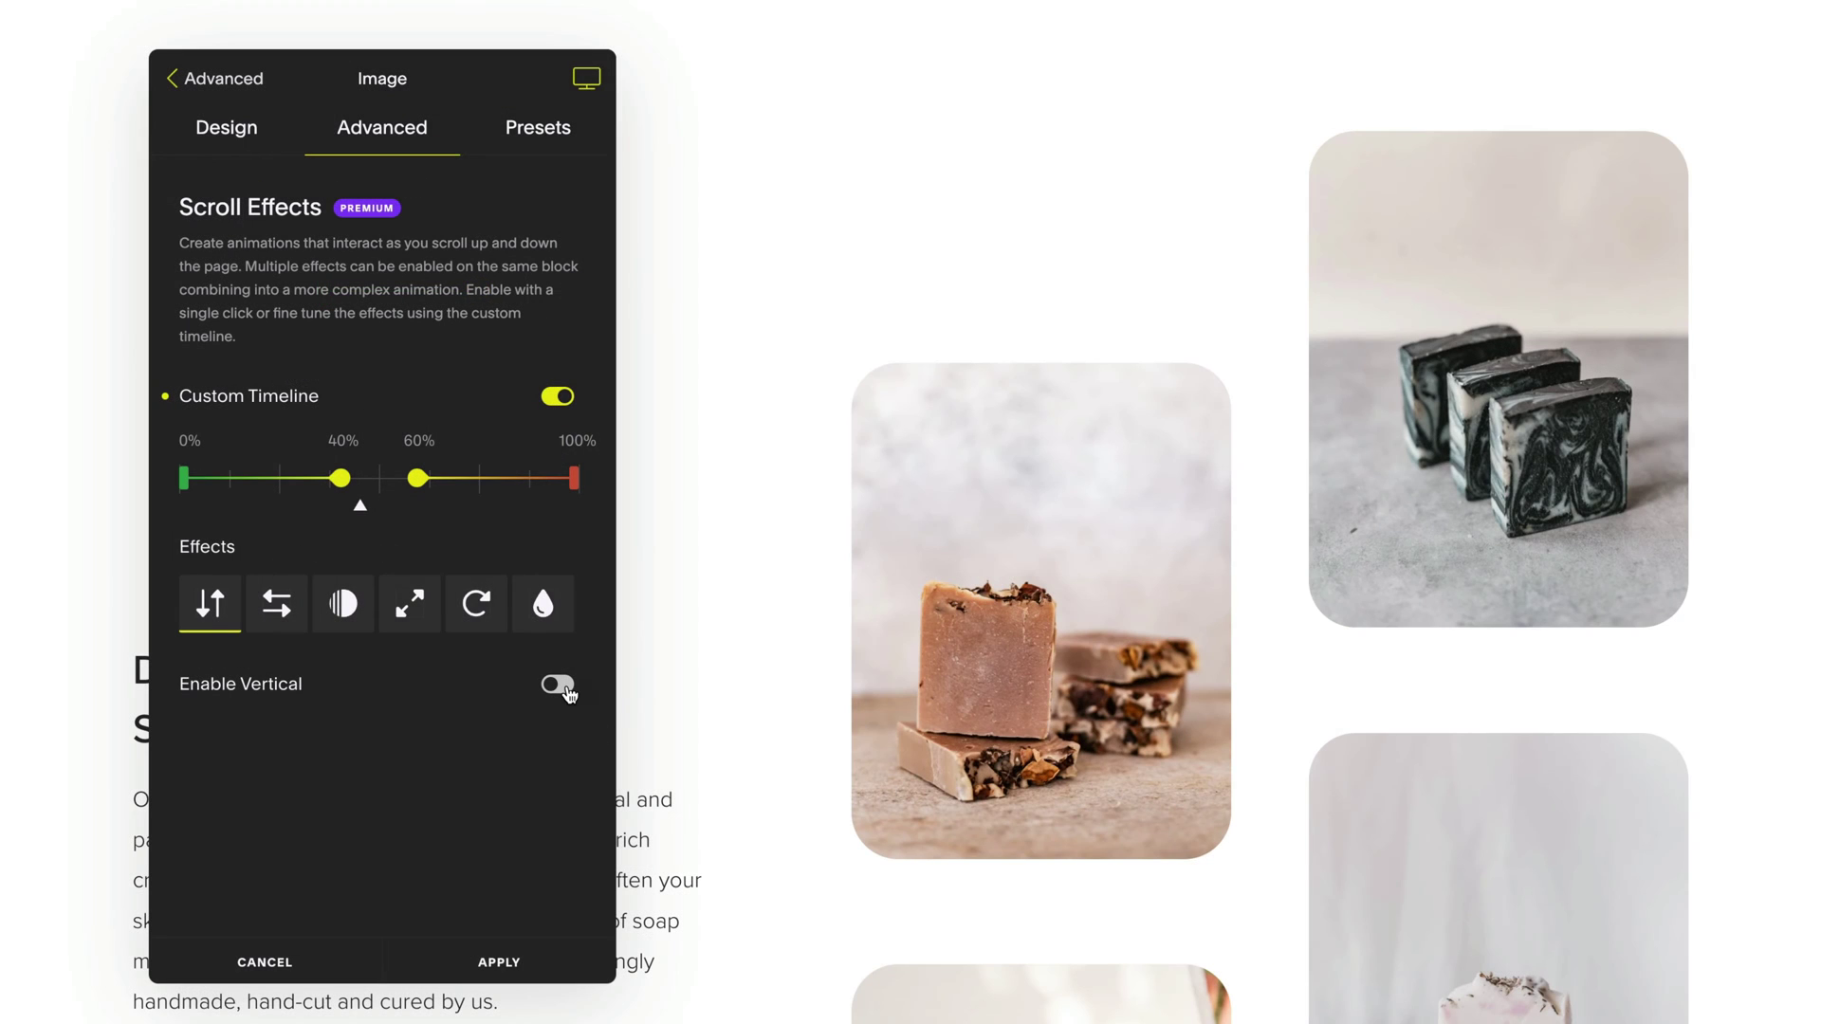
pyautogui.click(560, 685)
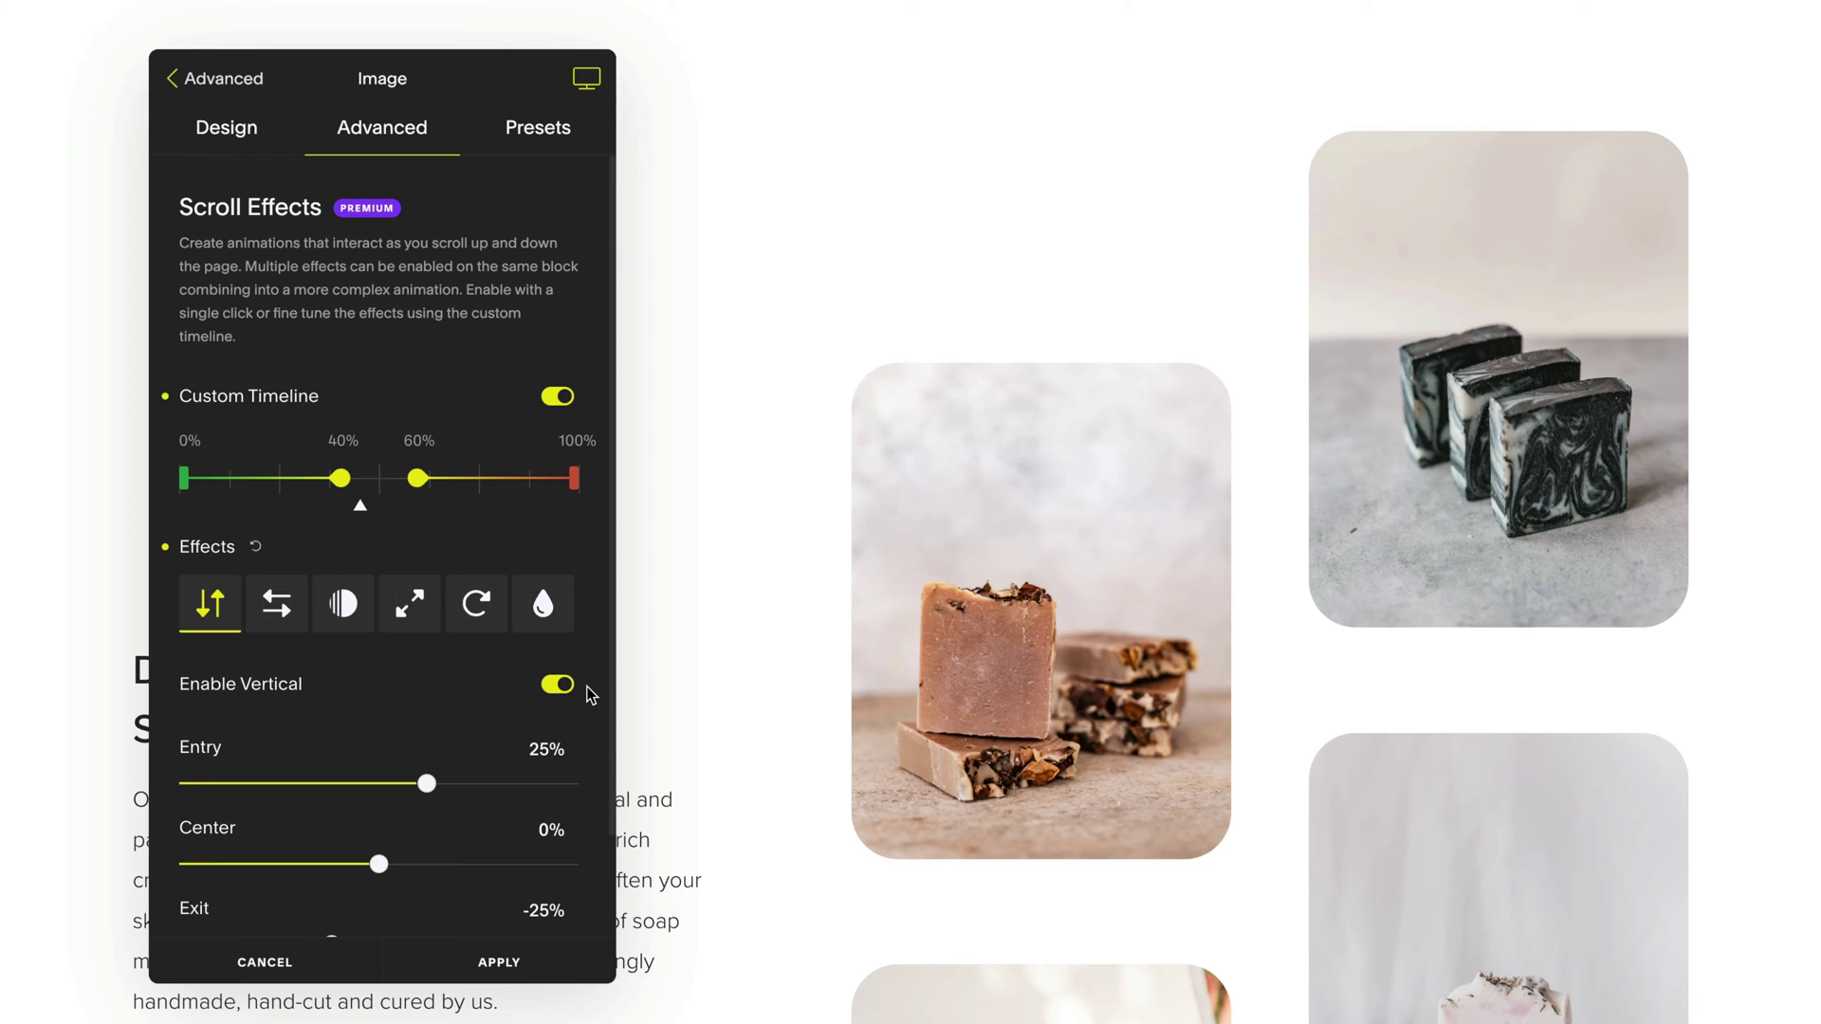
pyautogui.scroll(-1, 589, 695)
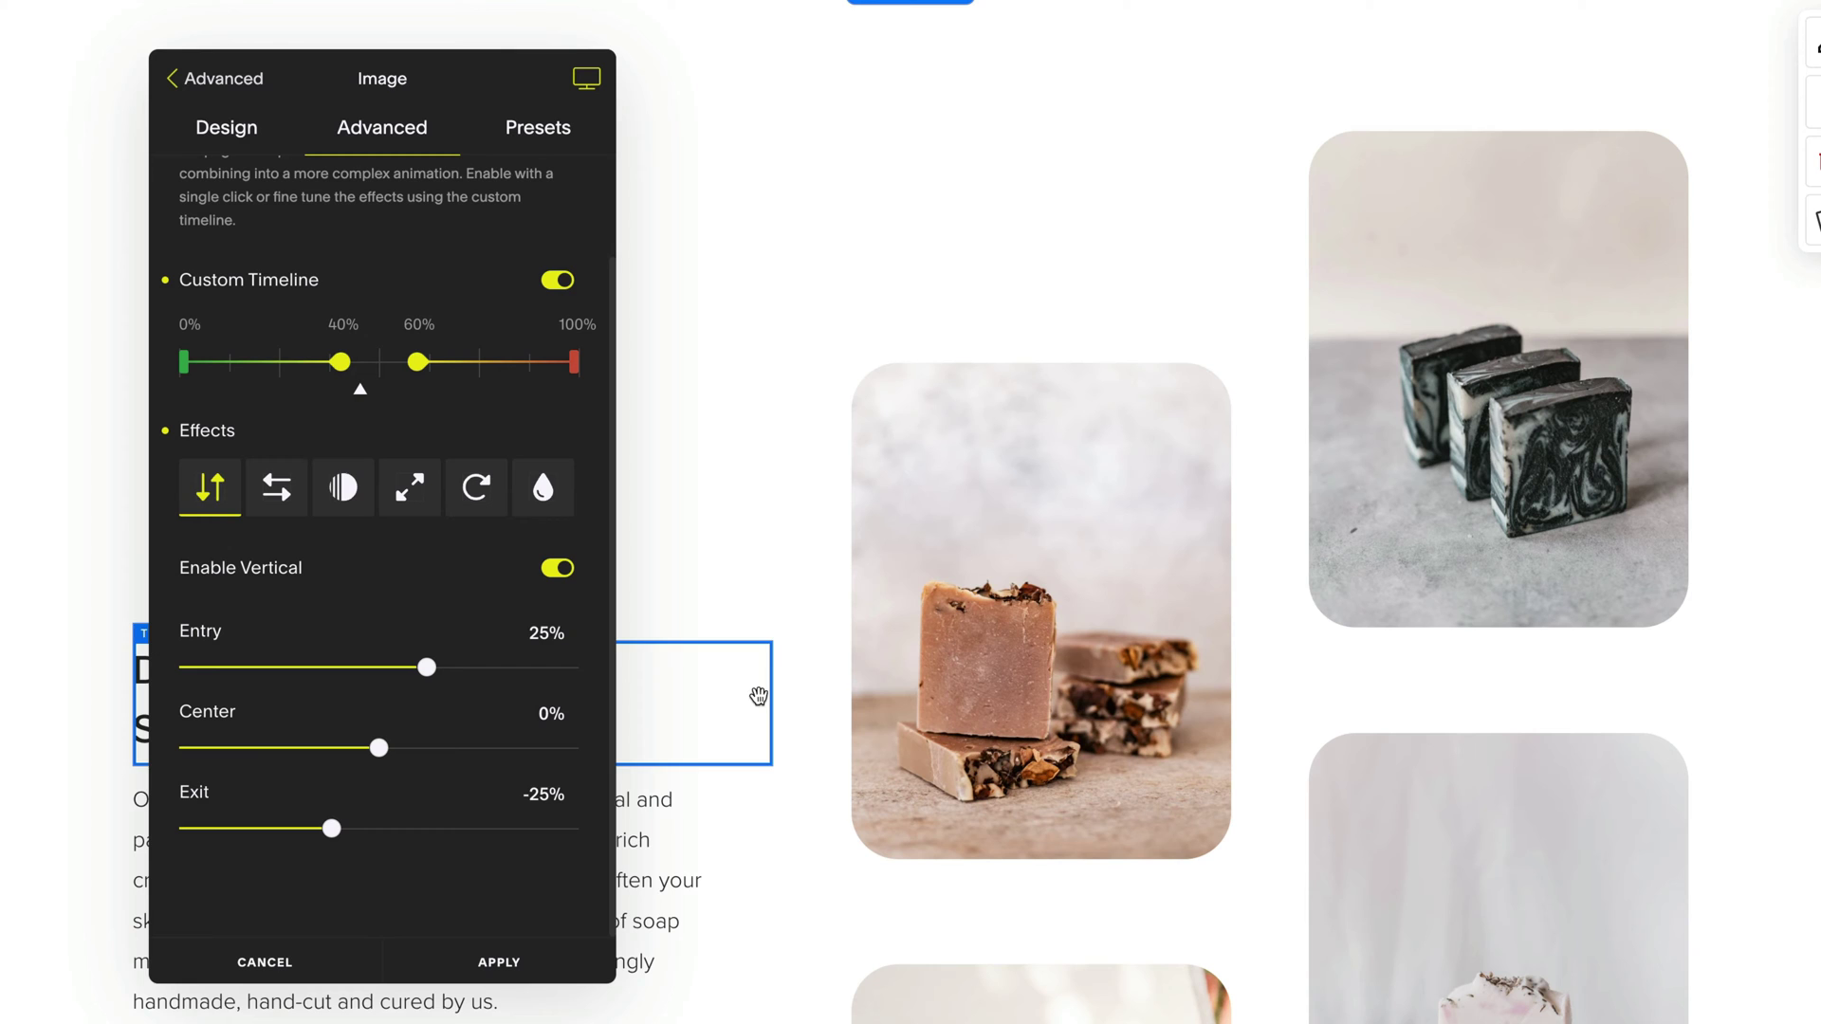
pyautogui.scroll(-3, 792, 723)
pyautogui.scroll(4, 792, 723)
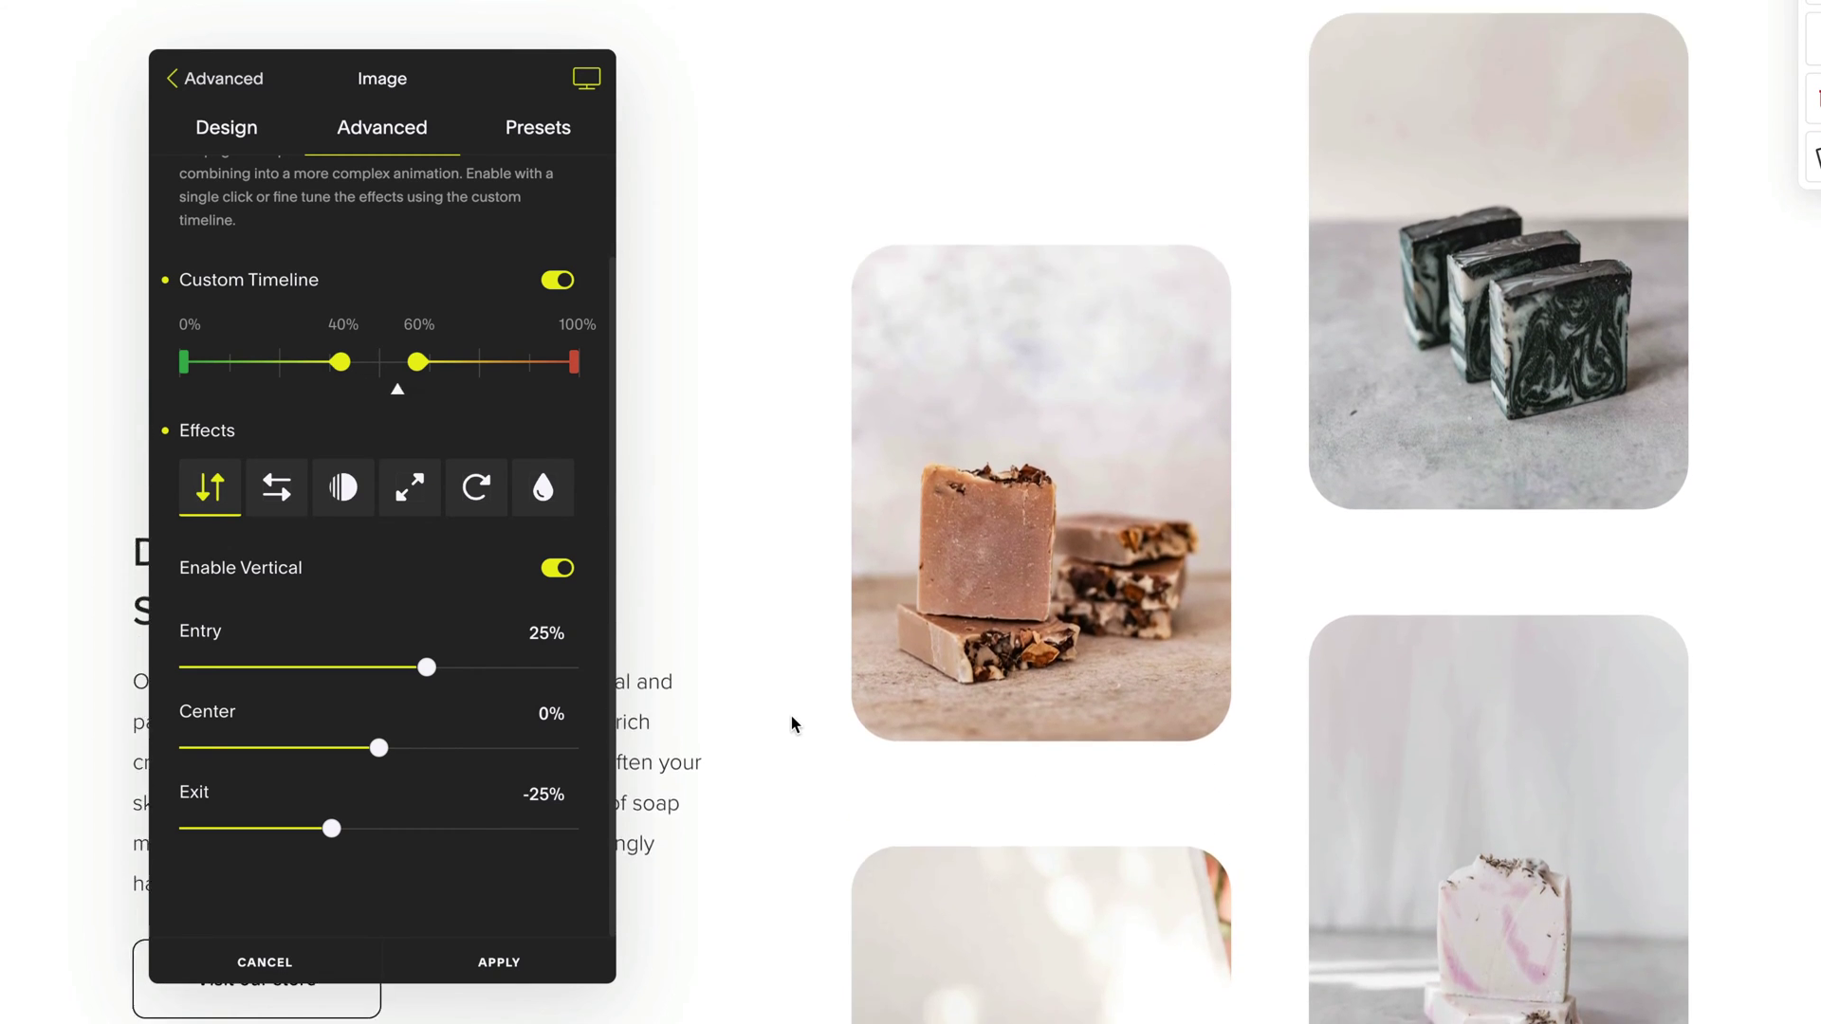
pyautogui.scroll(-4, 791, 724)
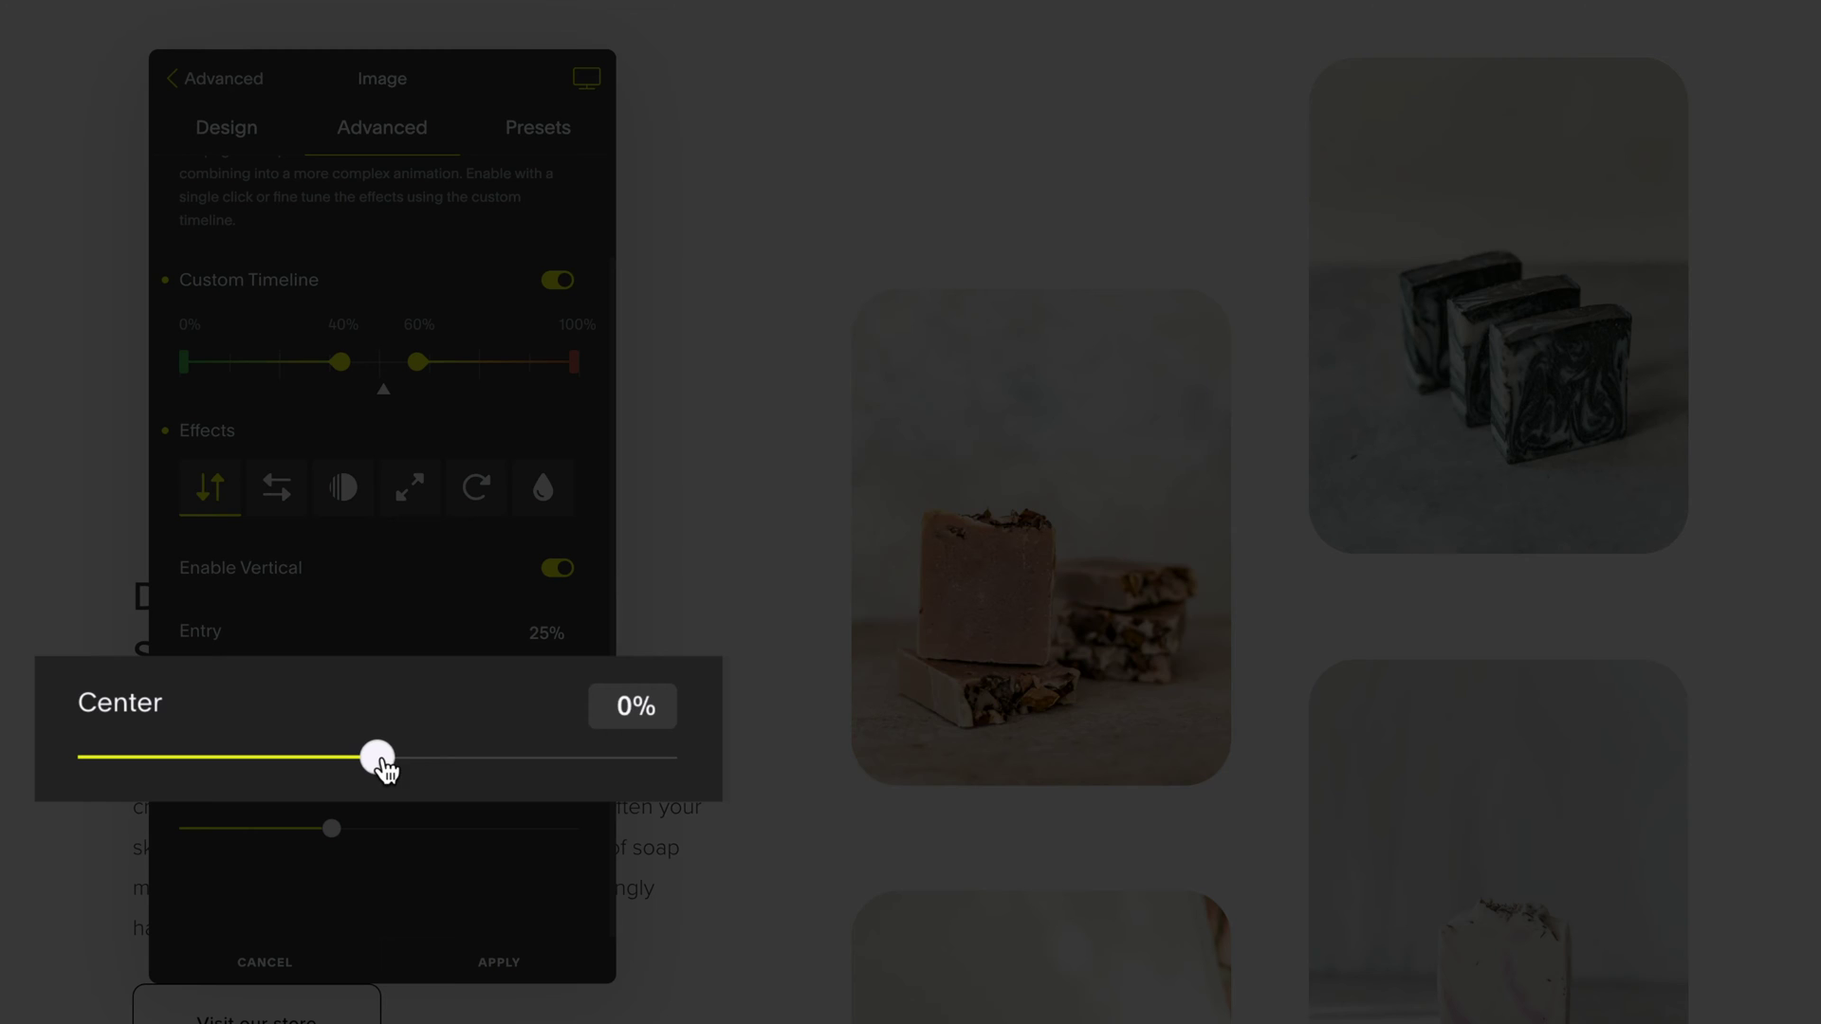
pyautogui.moveTo(378, 747)
pyautogui.mouseDown()
pyautogui.moveTo(447, 748)
pyautogui.moveTo(378, 748)
pyautogui.mouseUp()
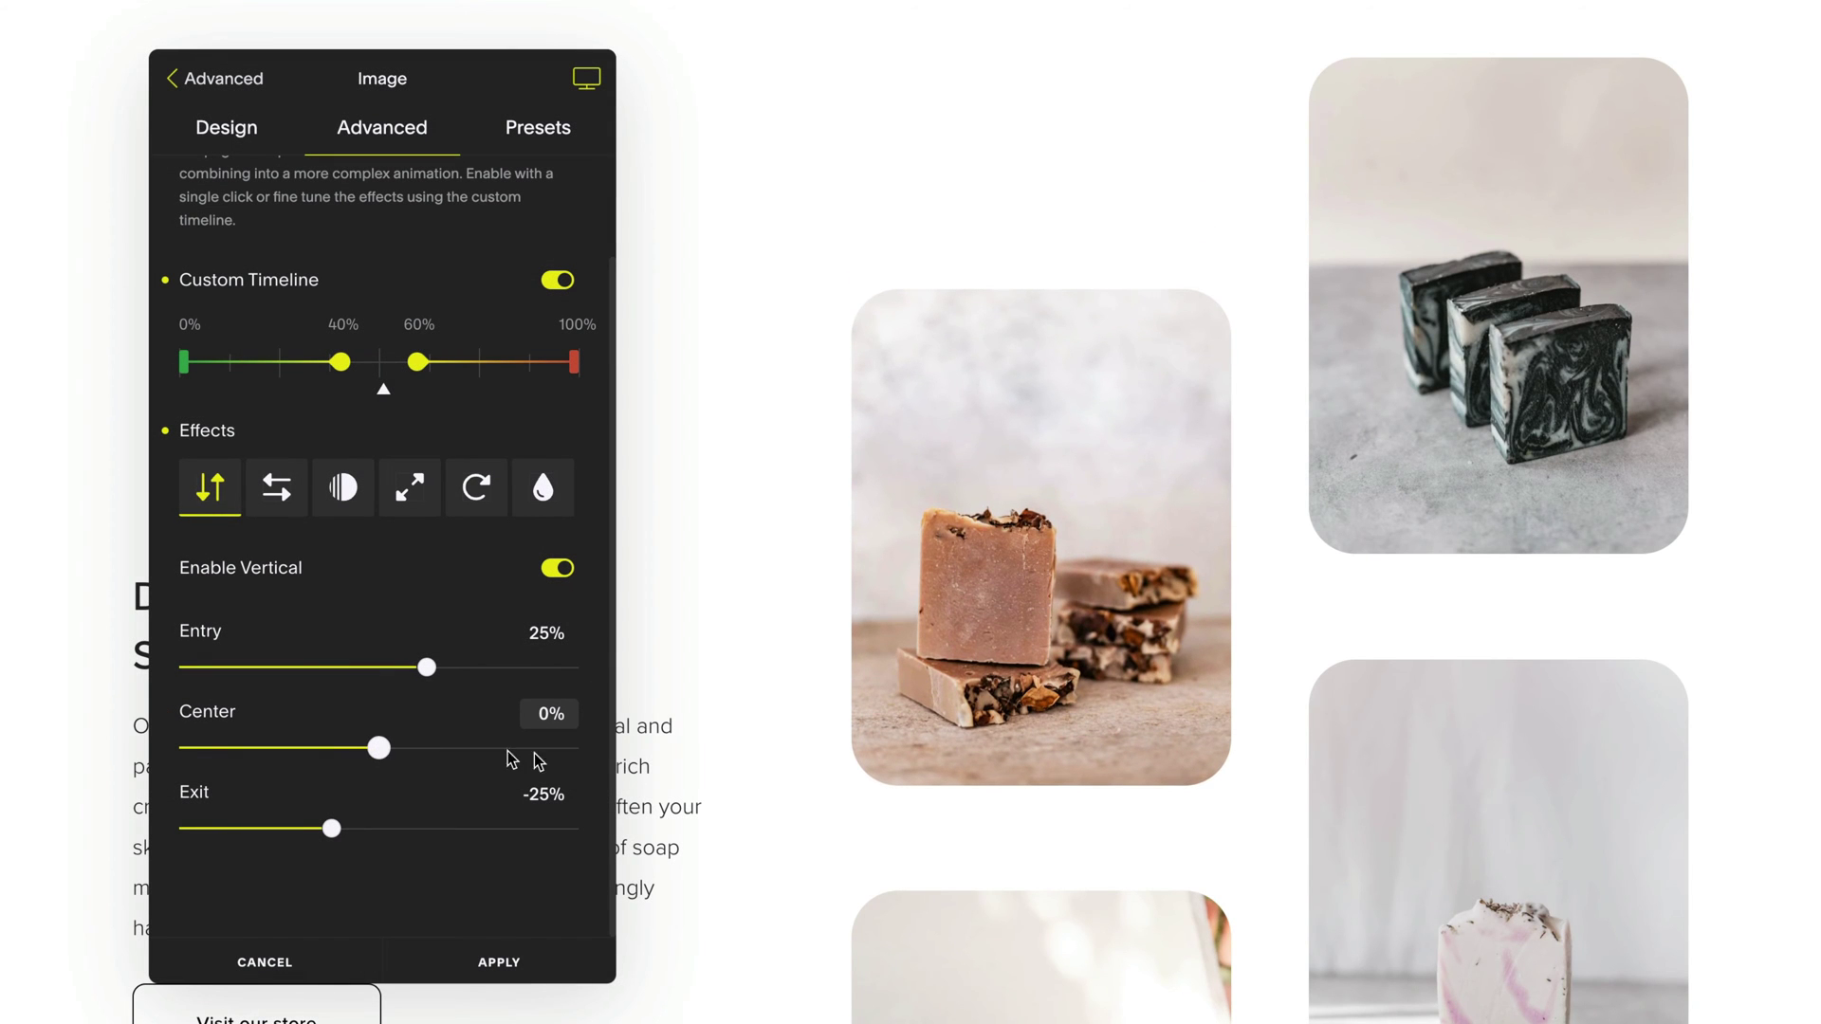
pyautogui.scroll(5, 743, 781)
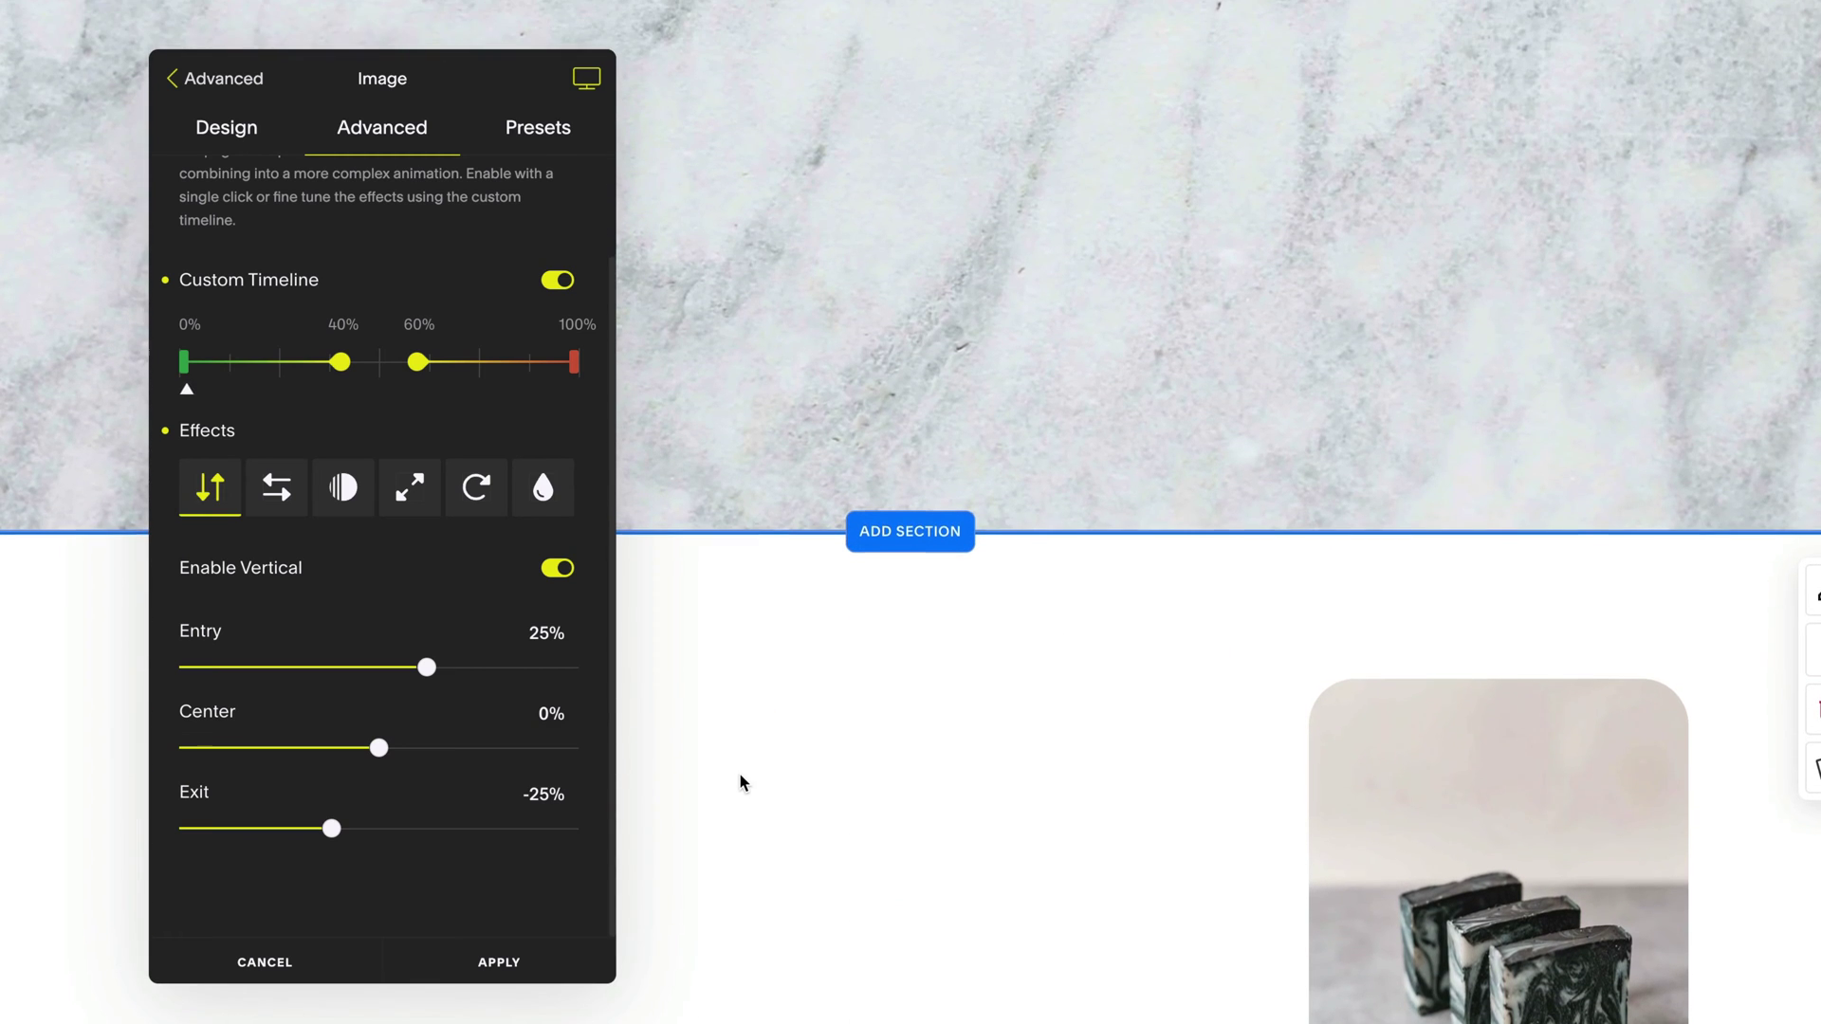
pyautogui.scroll(-4, 742, 782)
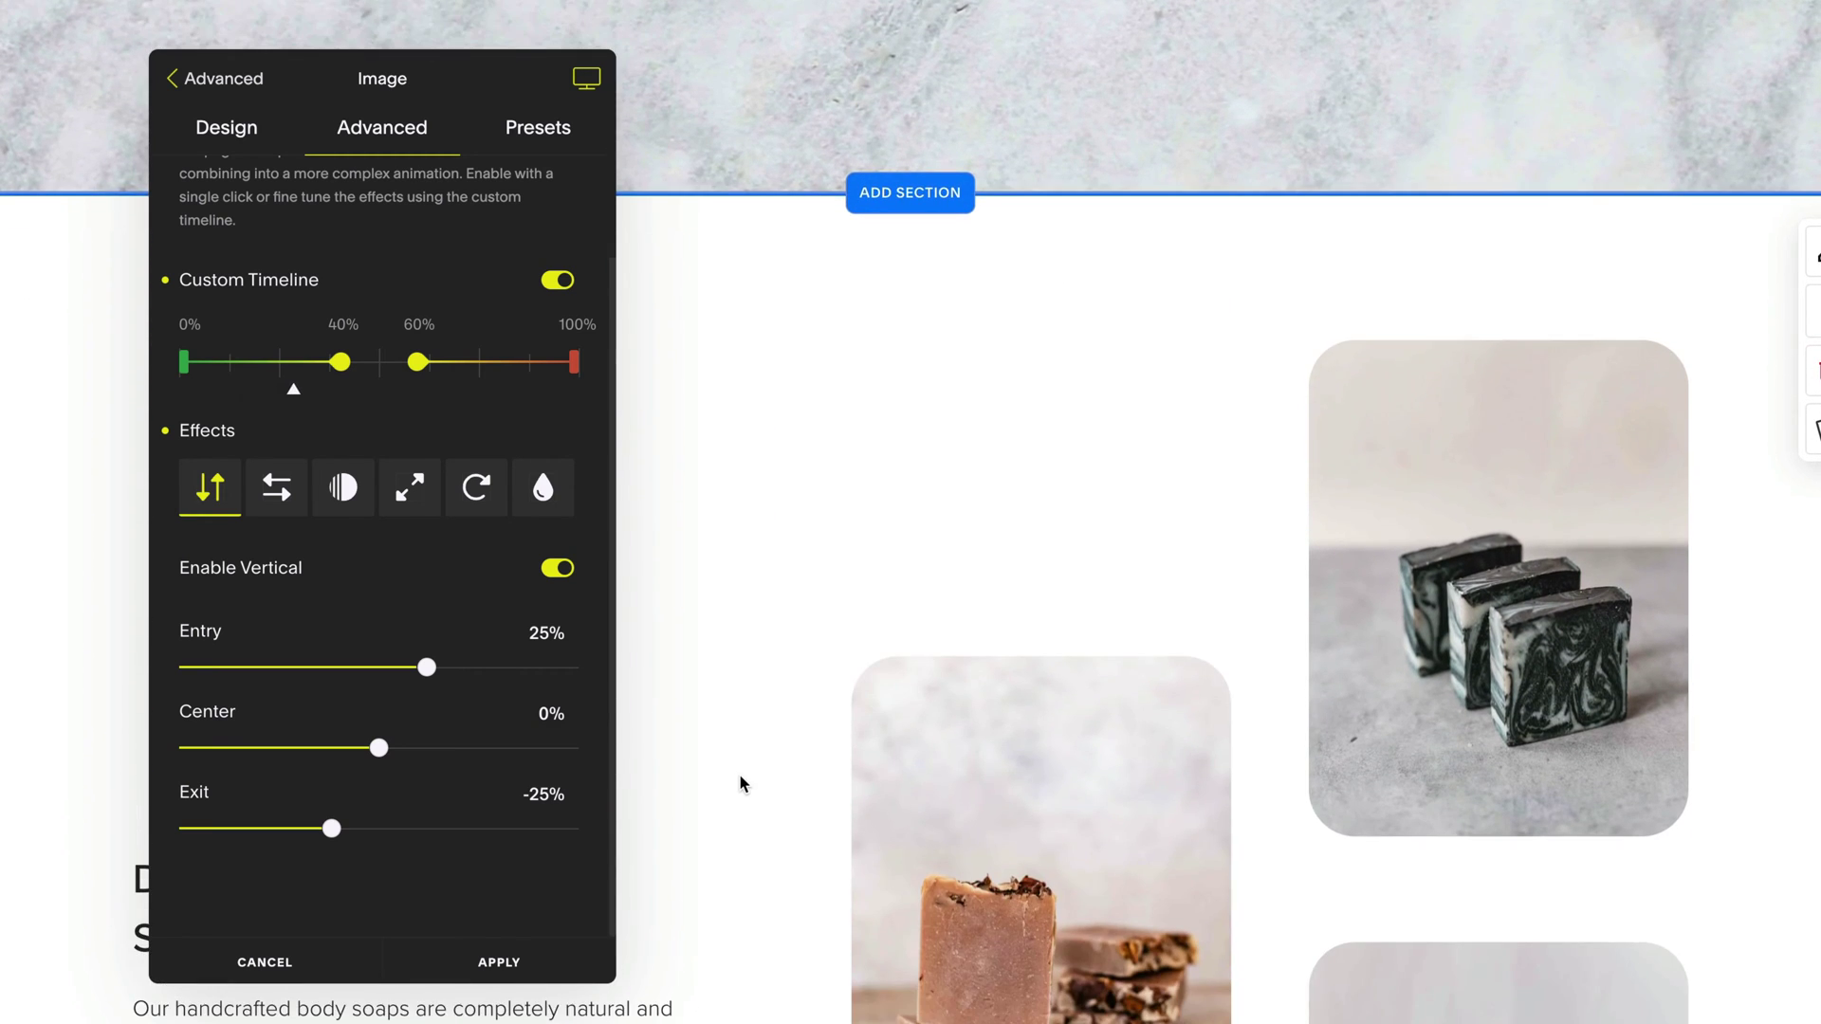
pyautogui.scroll(-2, 742, 782)
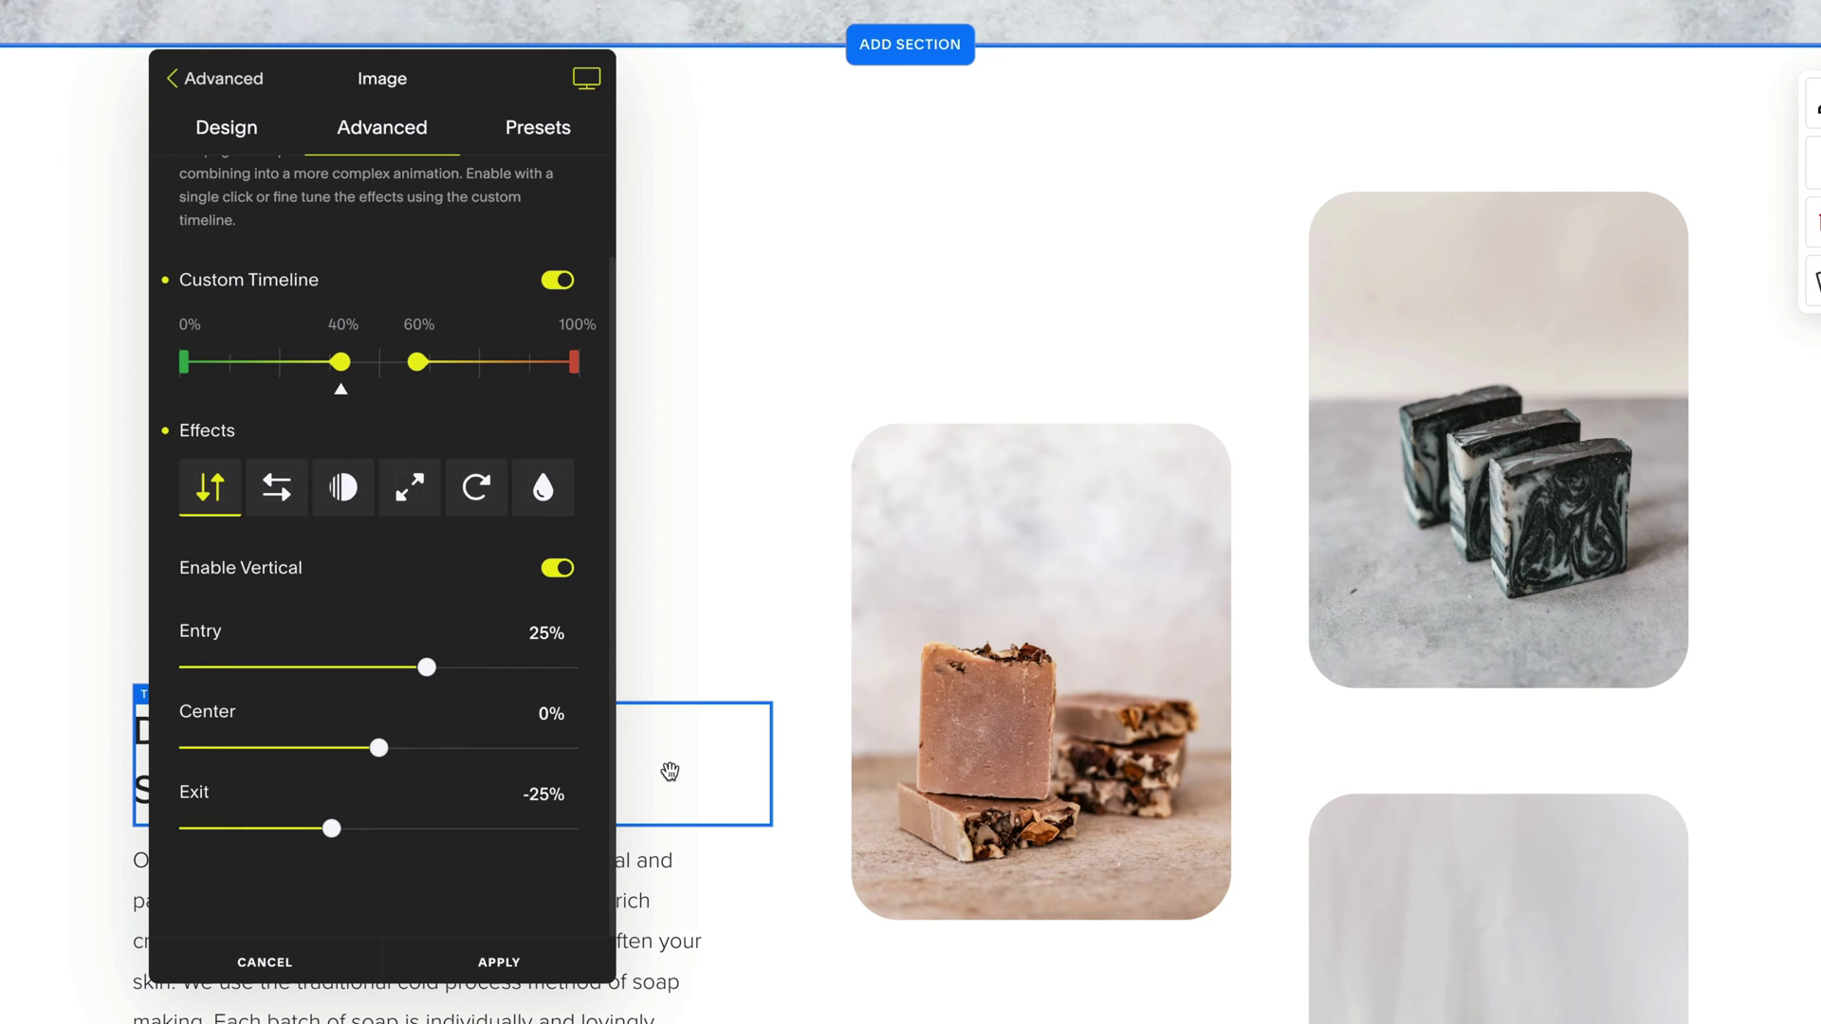
pyautogui.scroll(-3, 670, 771)
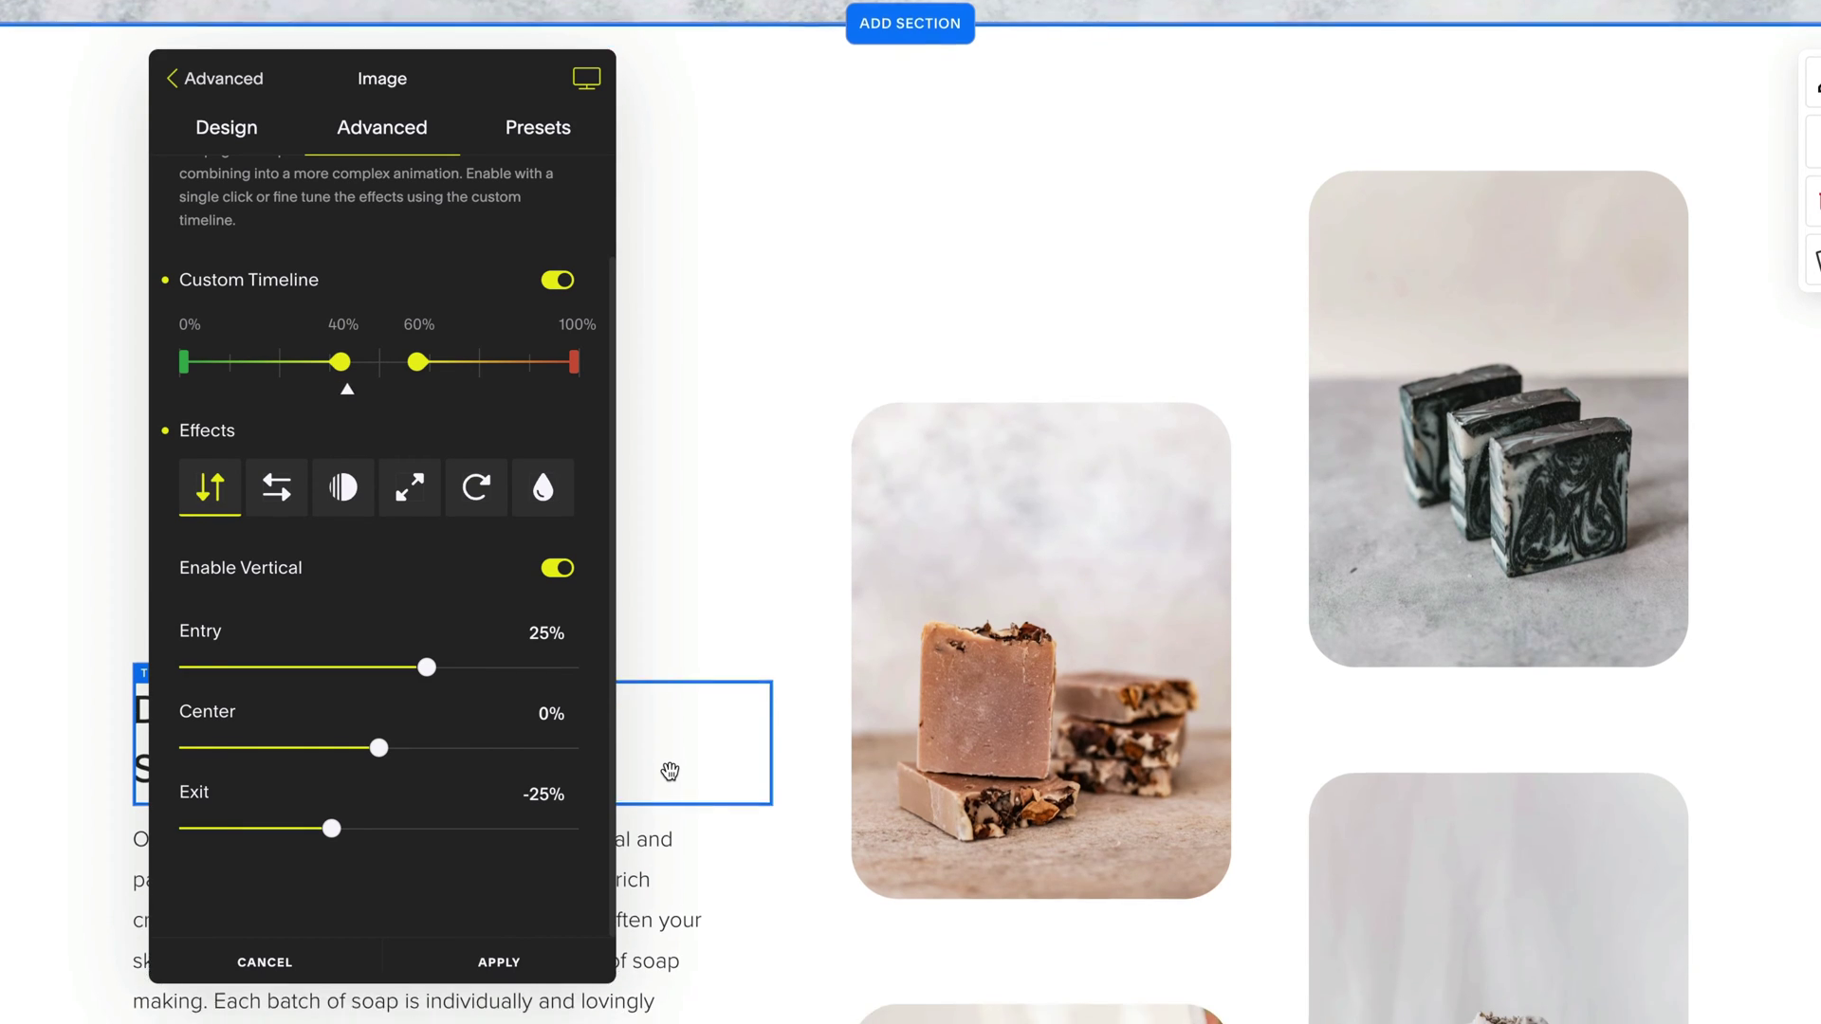
pyautogui.scroll(5, 670, 771)
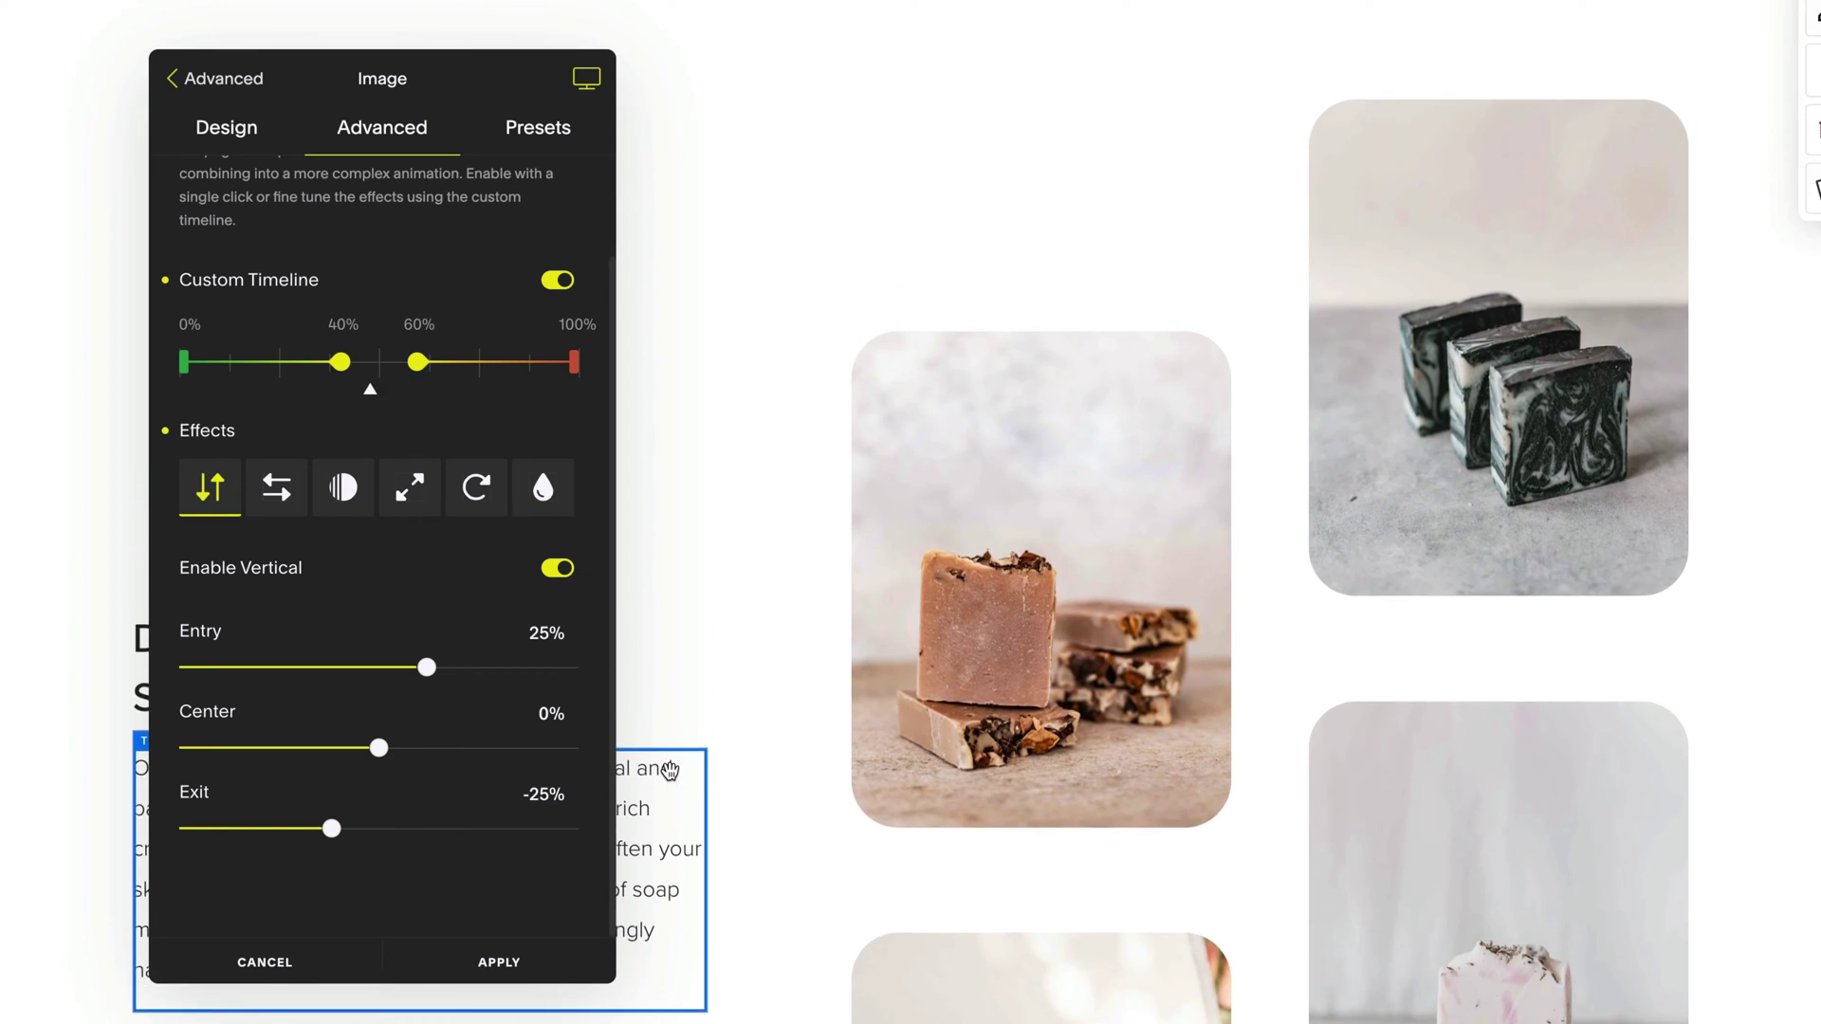
pyautogui.scroll(1, 670, 779)
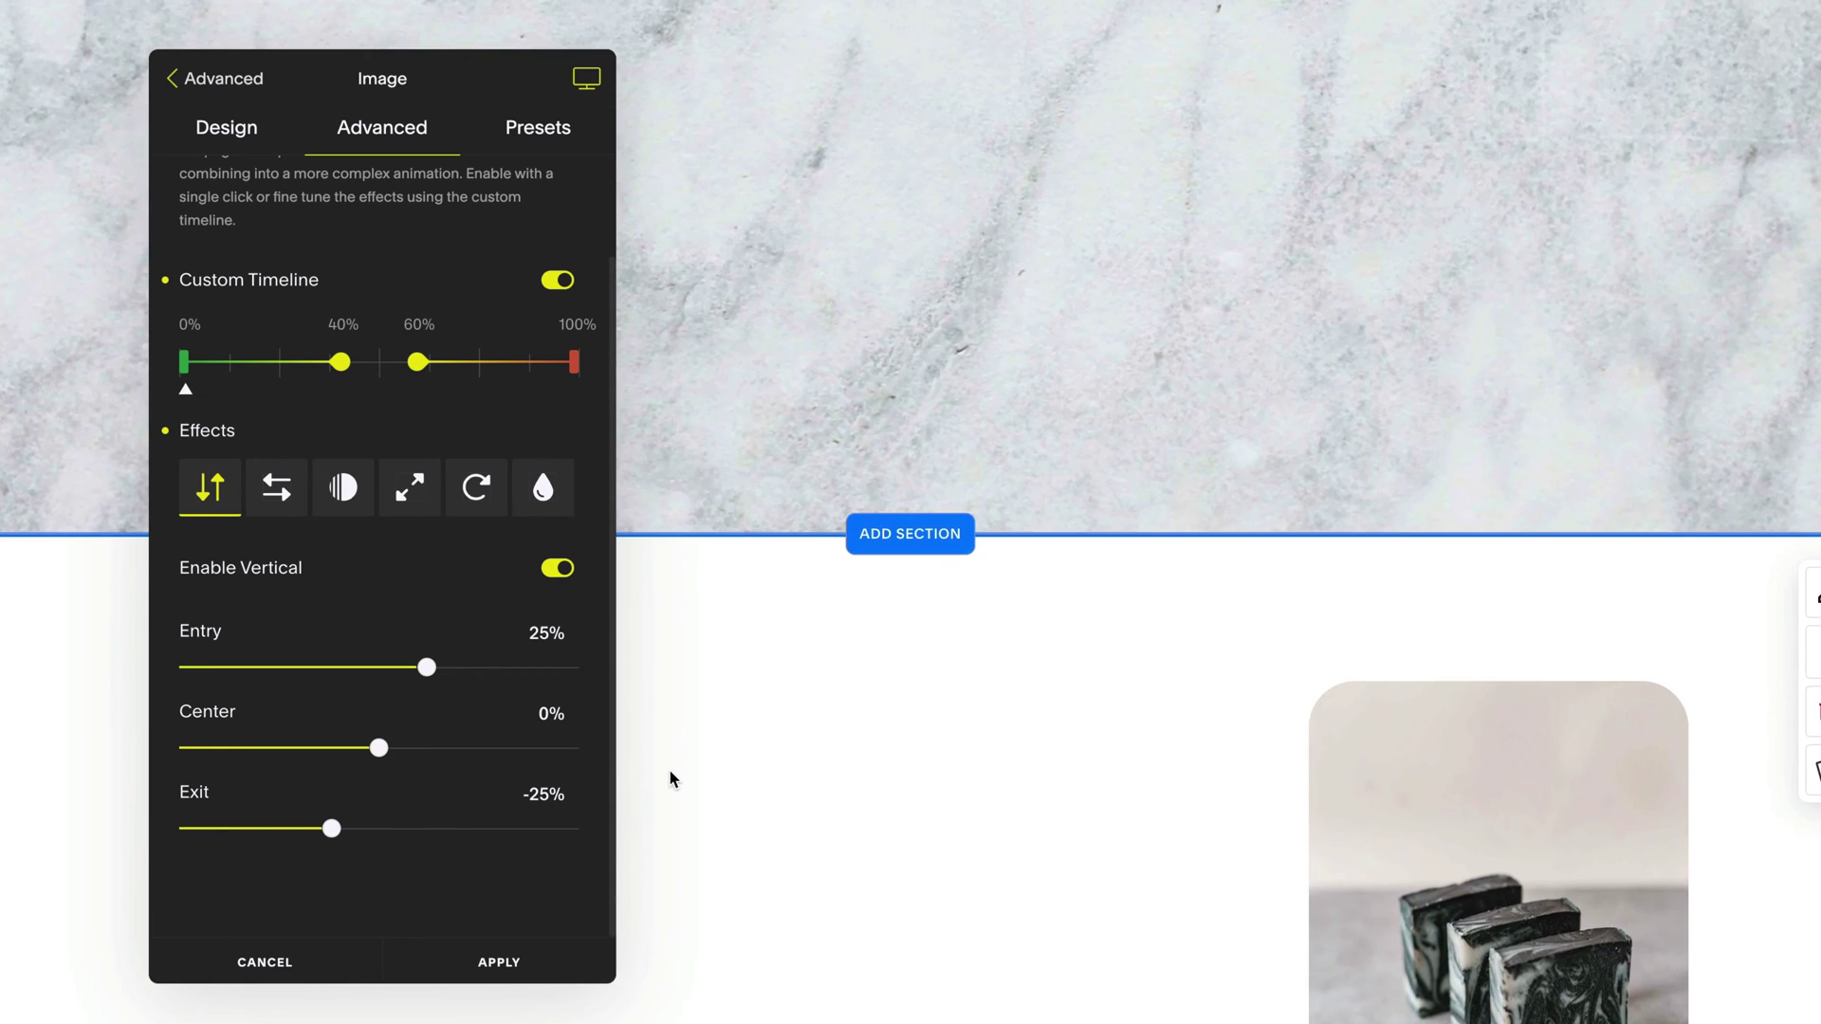
pyautogui.scroll(-5, 670, 779)
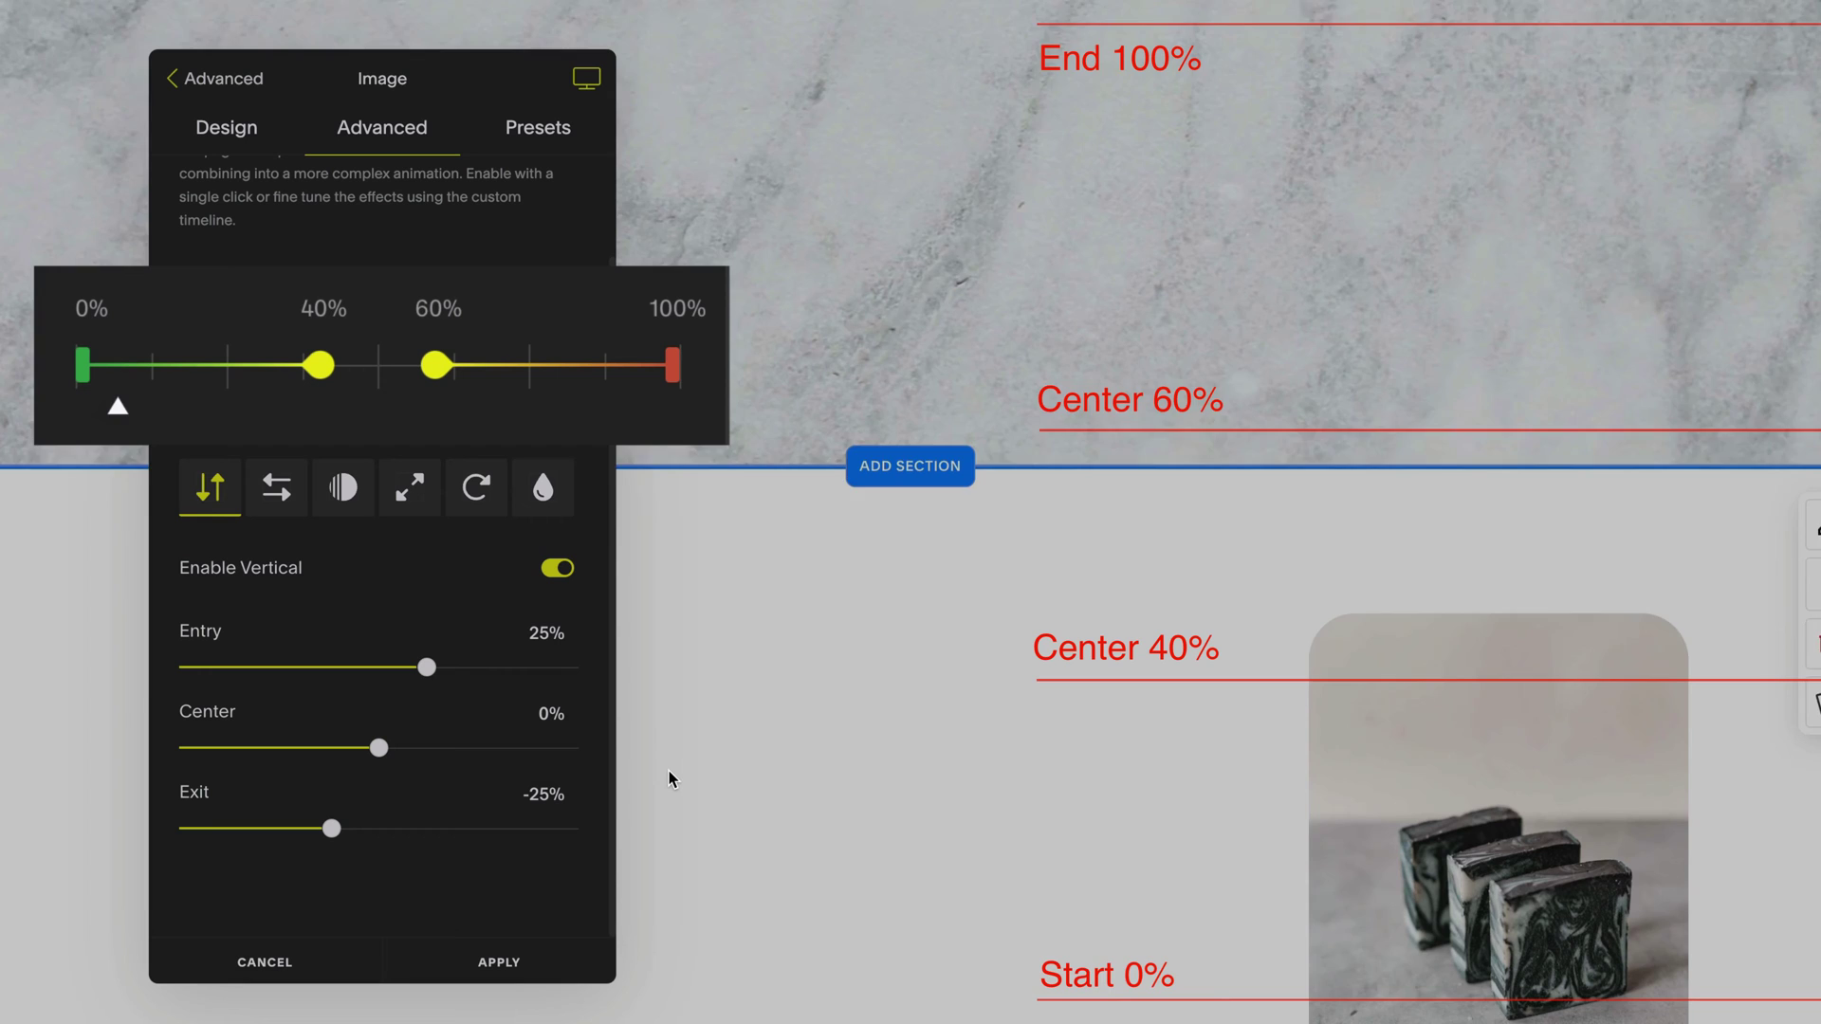
pyautogui.scroll(-4, 670, 779)
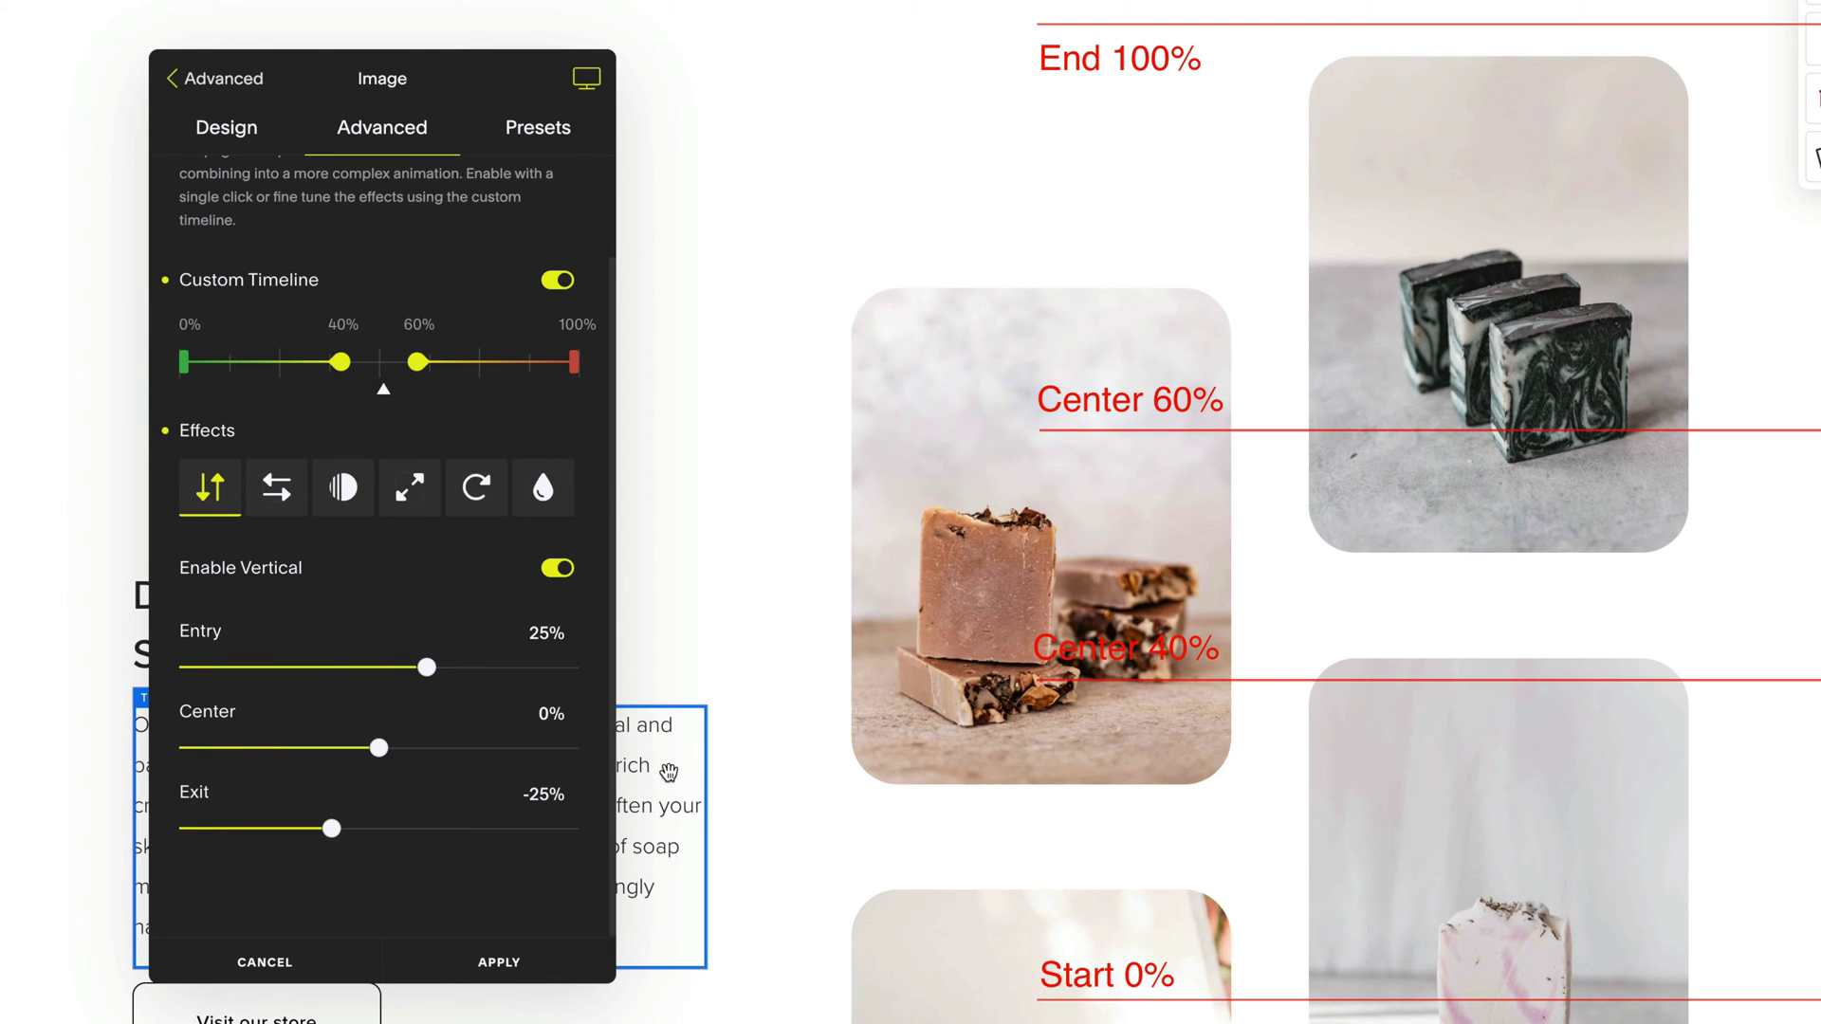
pyautogui.scroll(-2, 670, 772)
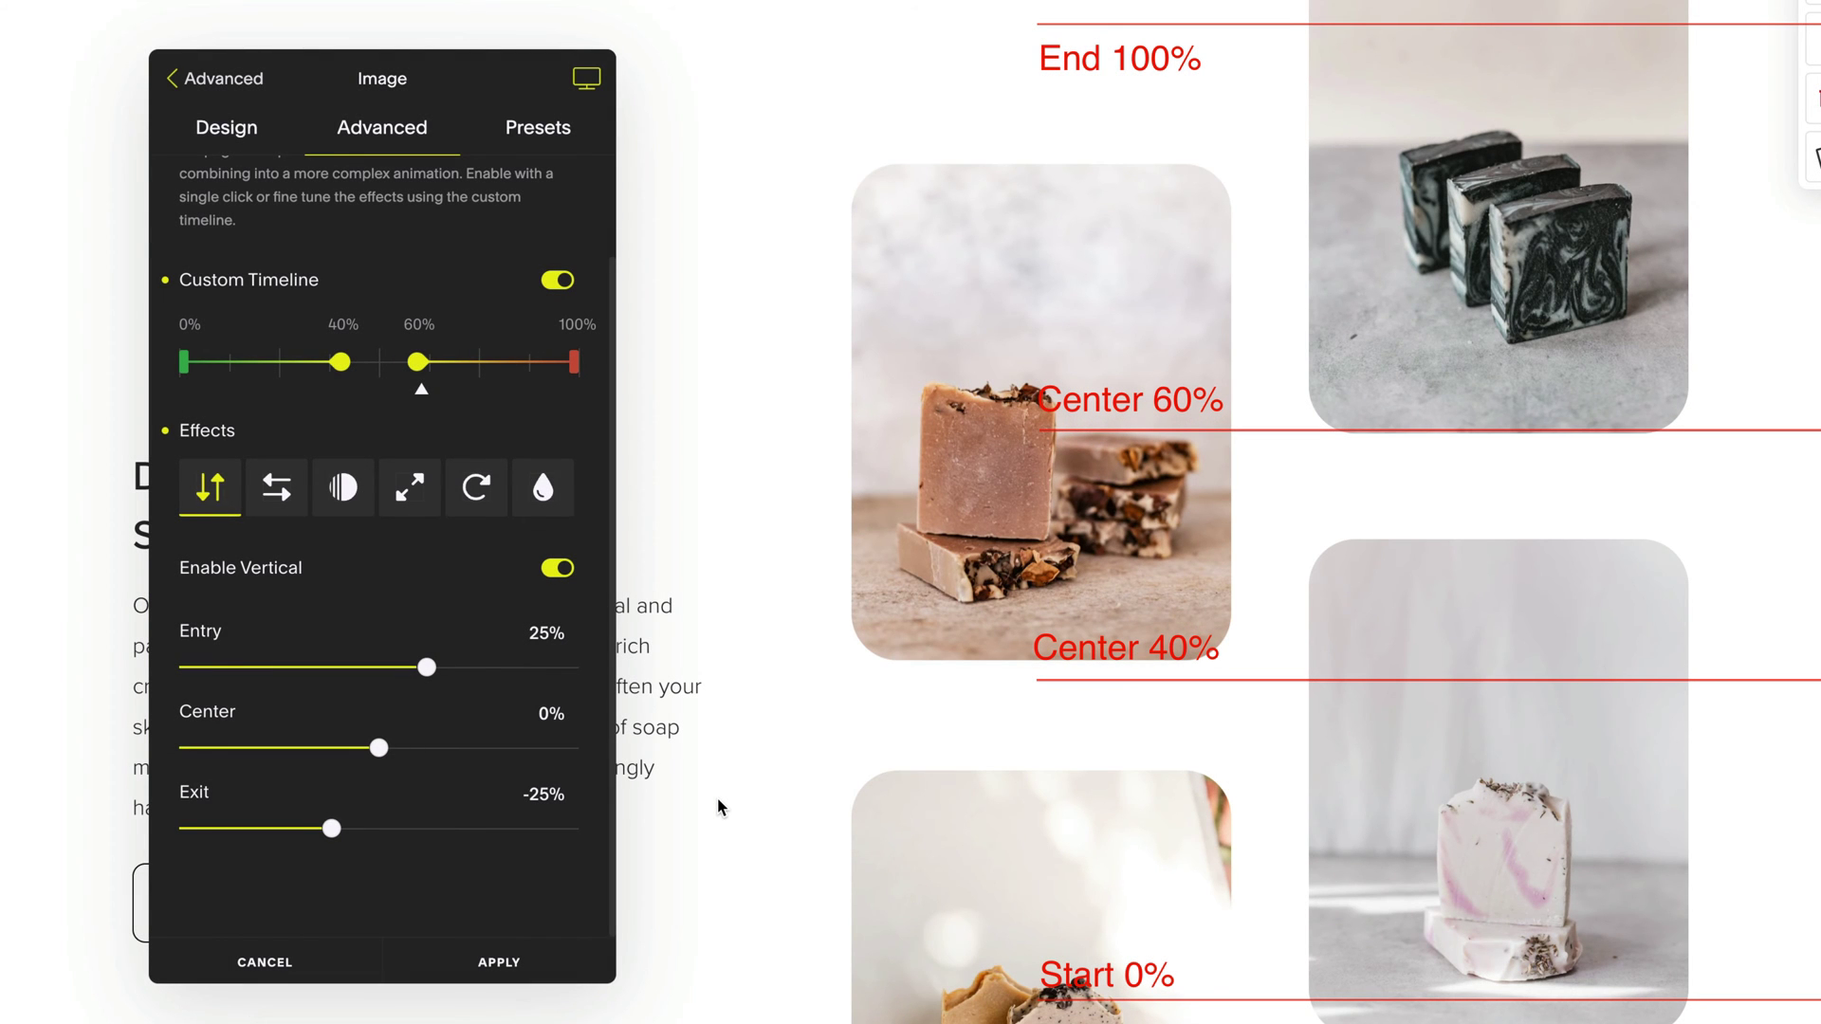
pyautogui.scroll(-10, 718, 807)
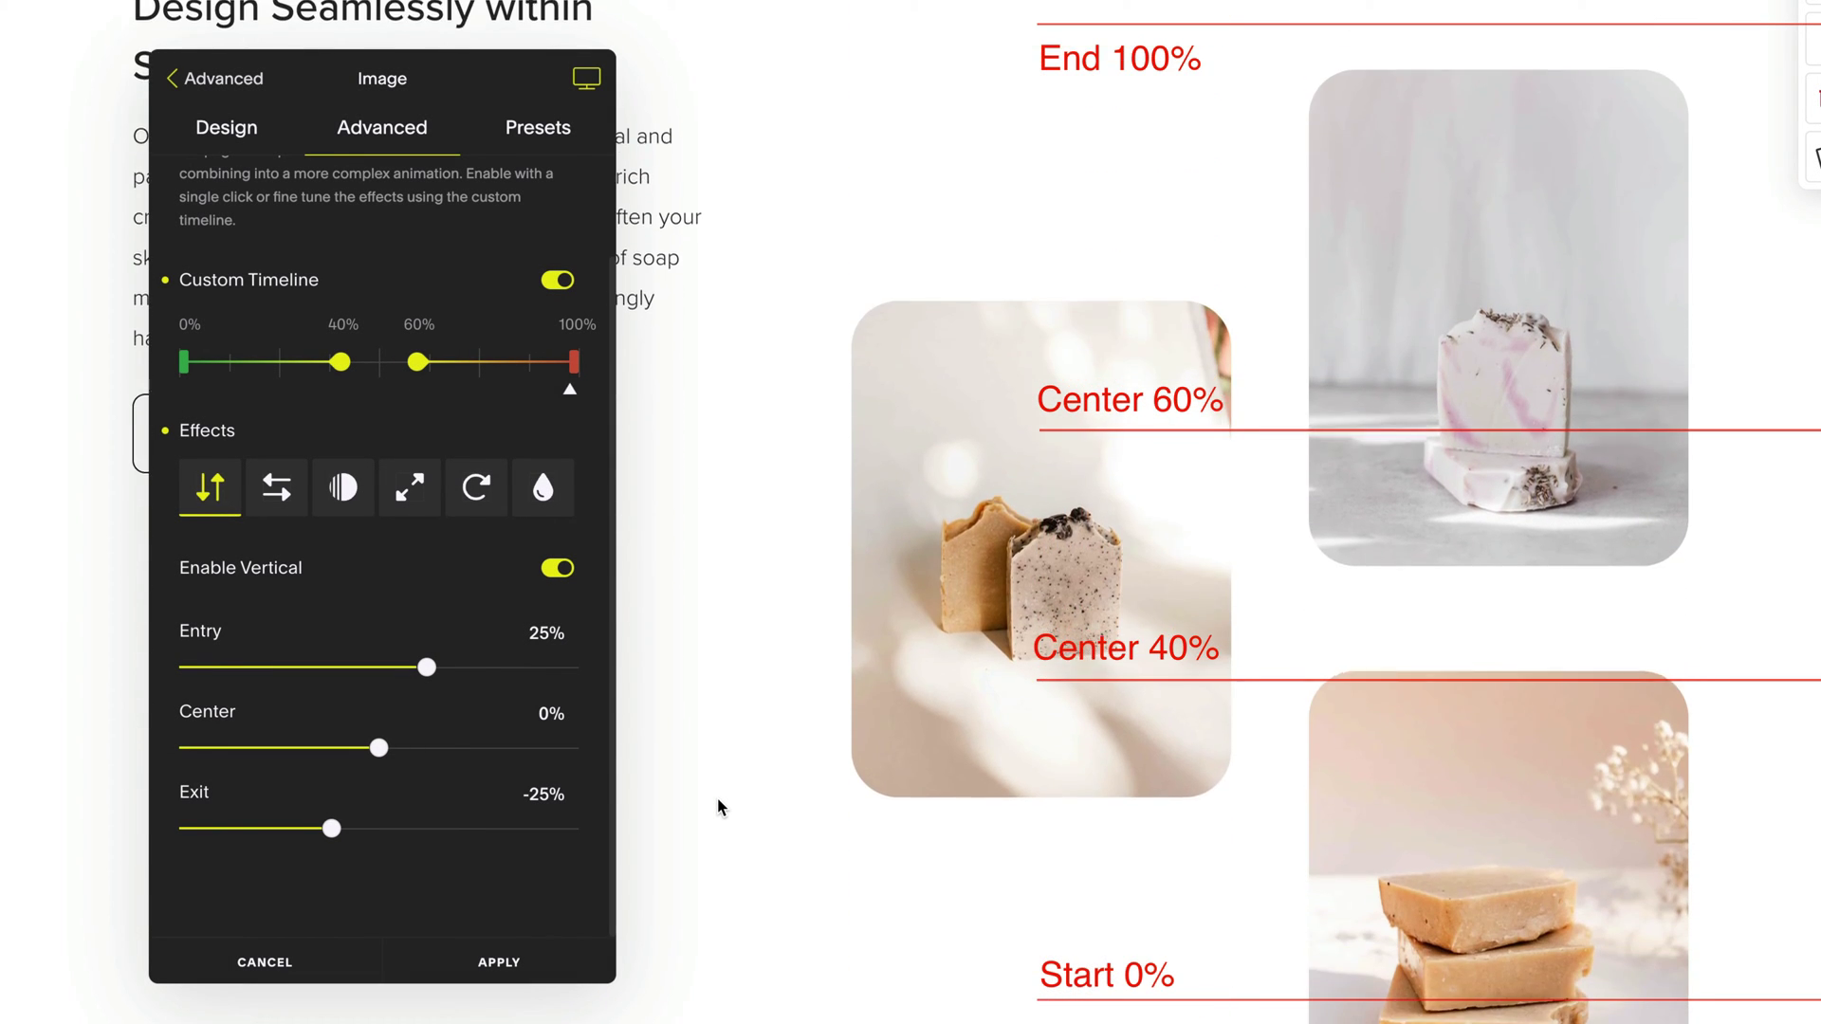
pyautogui.scroll(10, 718, 807)
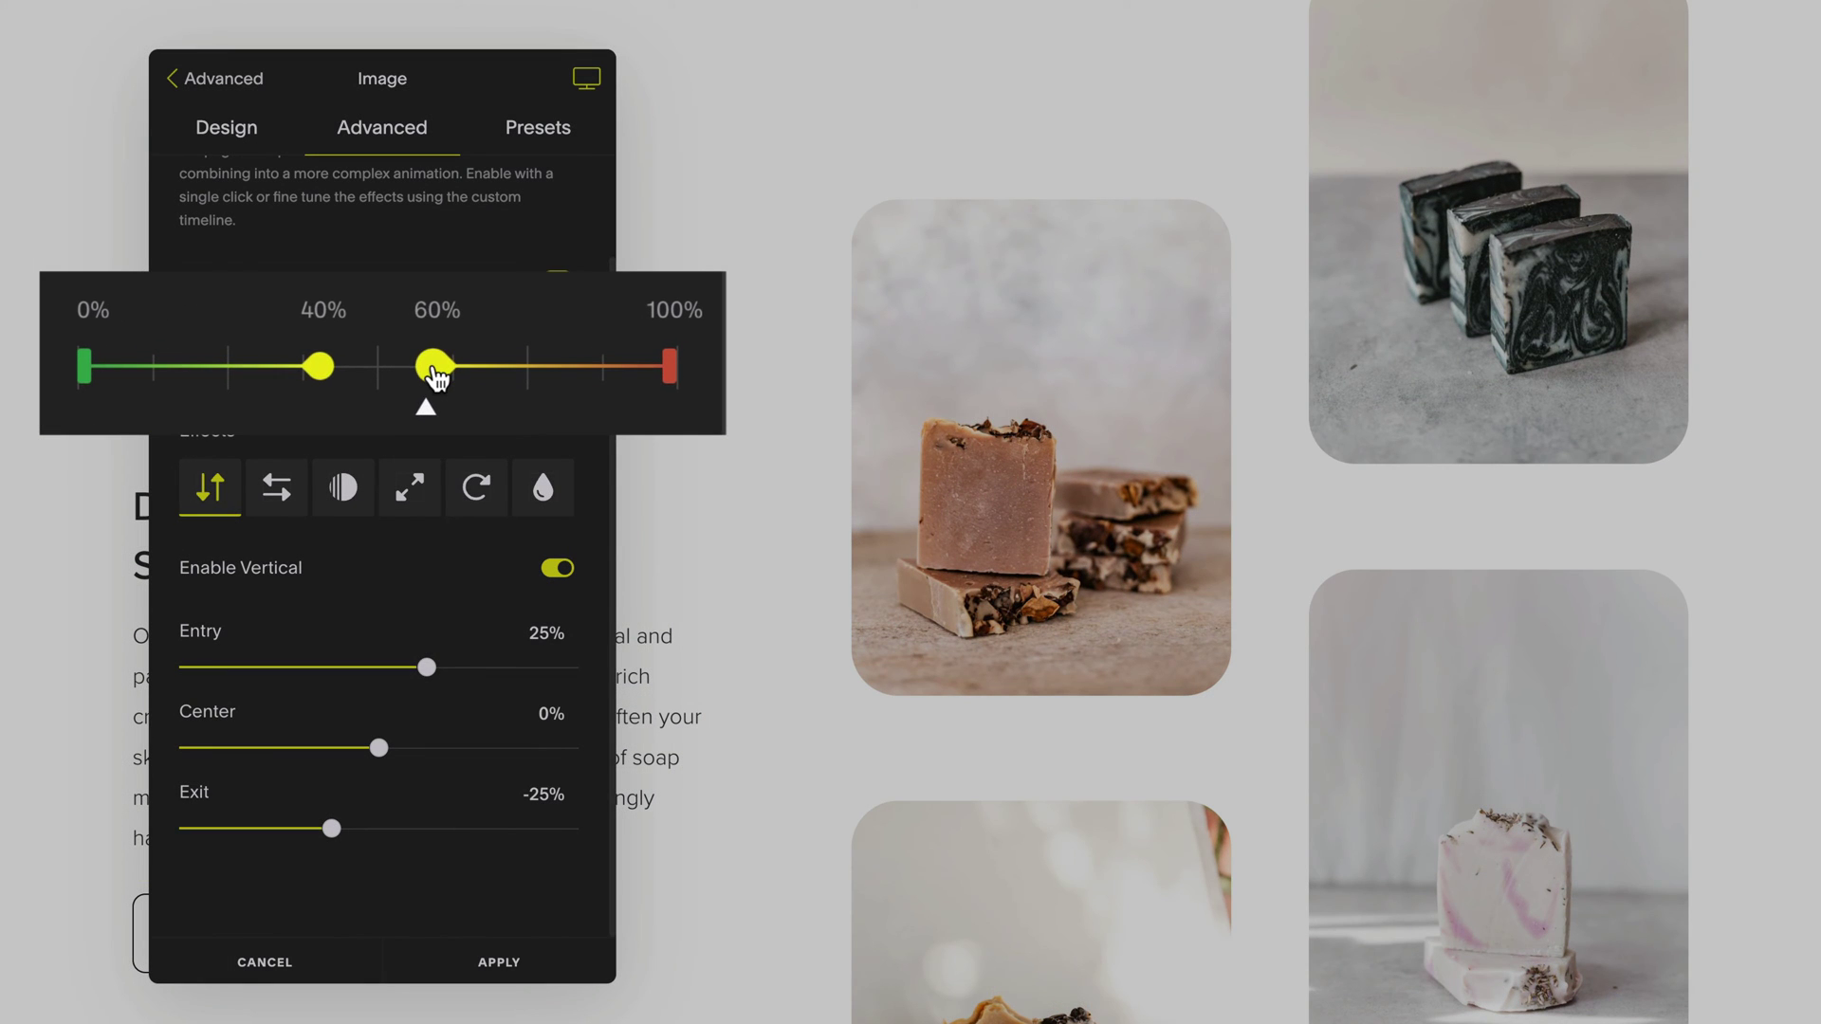
# Step: Drag the two yellow timeline centre handles together so they meet around 50%
pyautogui.moveTo(436, 379); pyautogui.dragTo(529, 381)
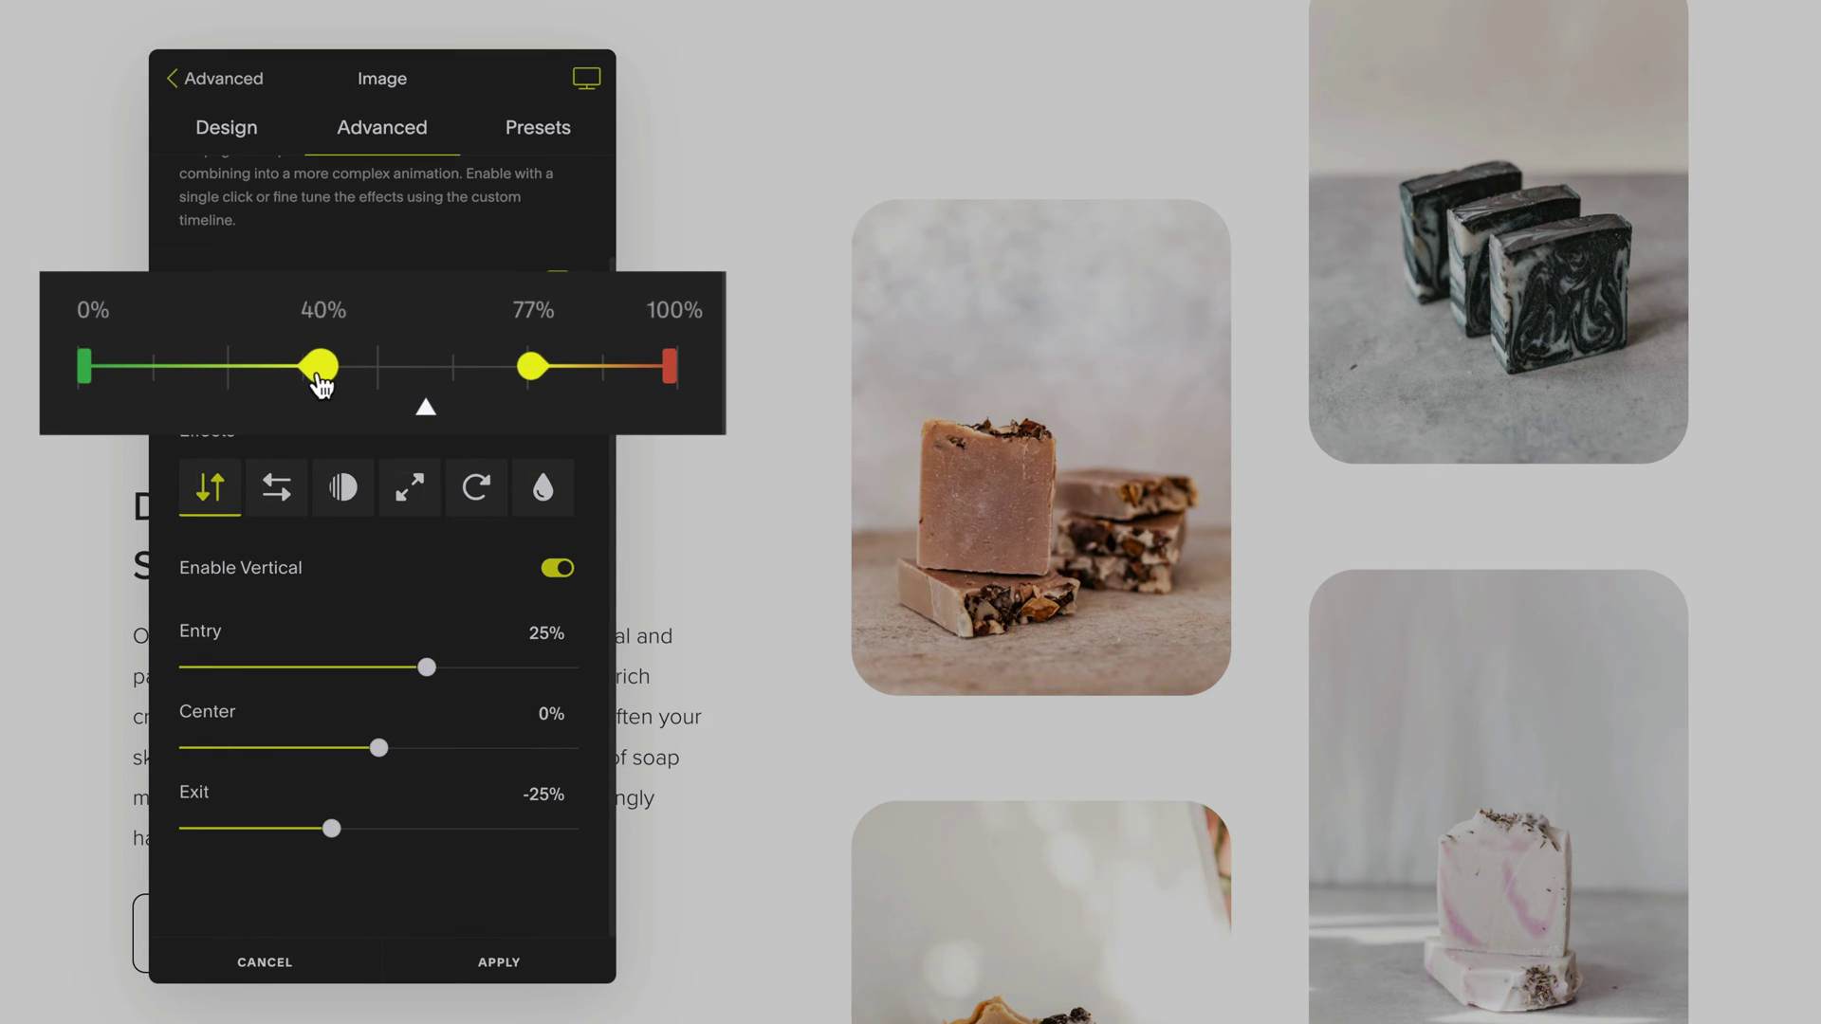
pyautogui.moveTo(319, 380); pyautogui.dragTo(380, 382)
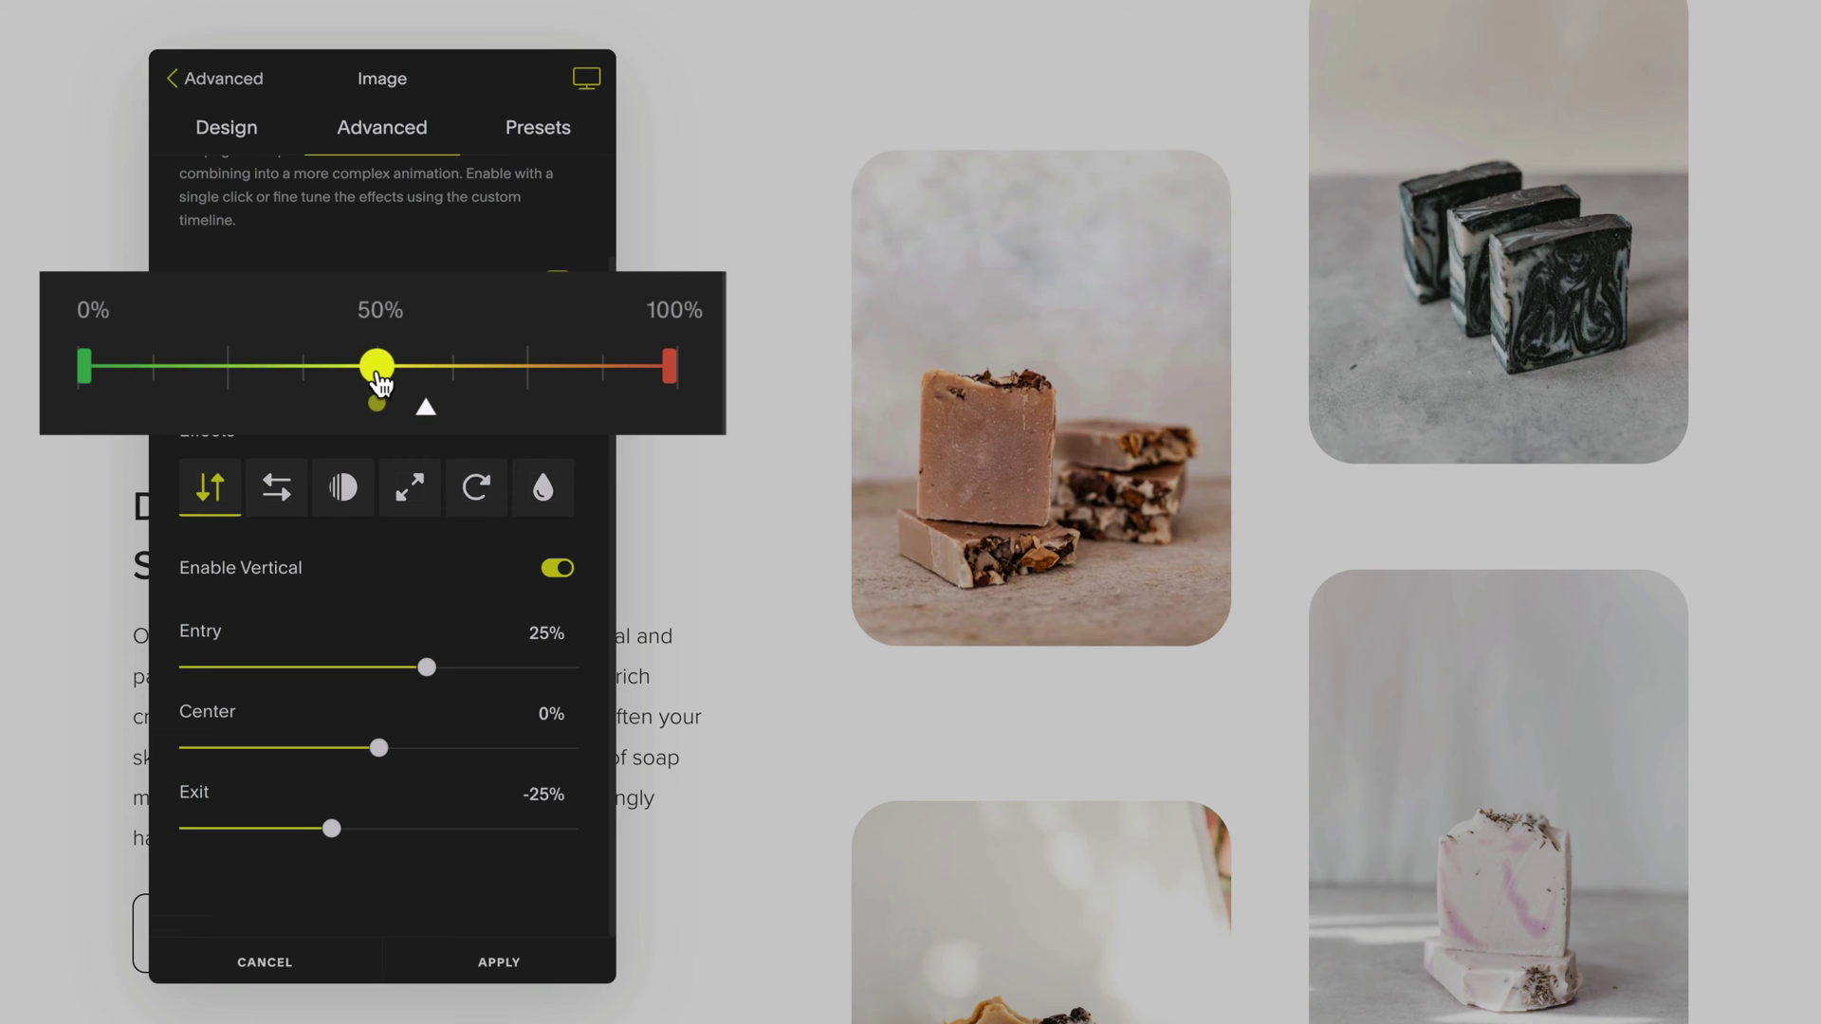
pyautogui.scroll(3, 755, 811)
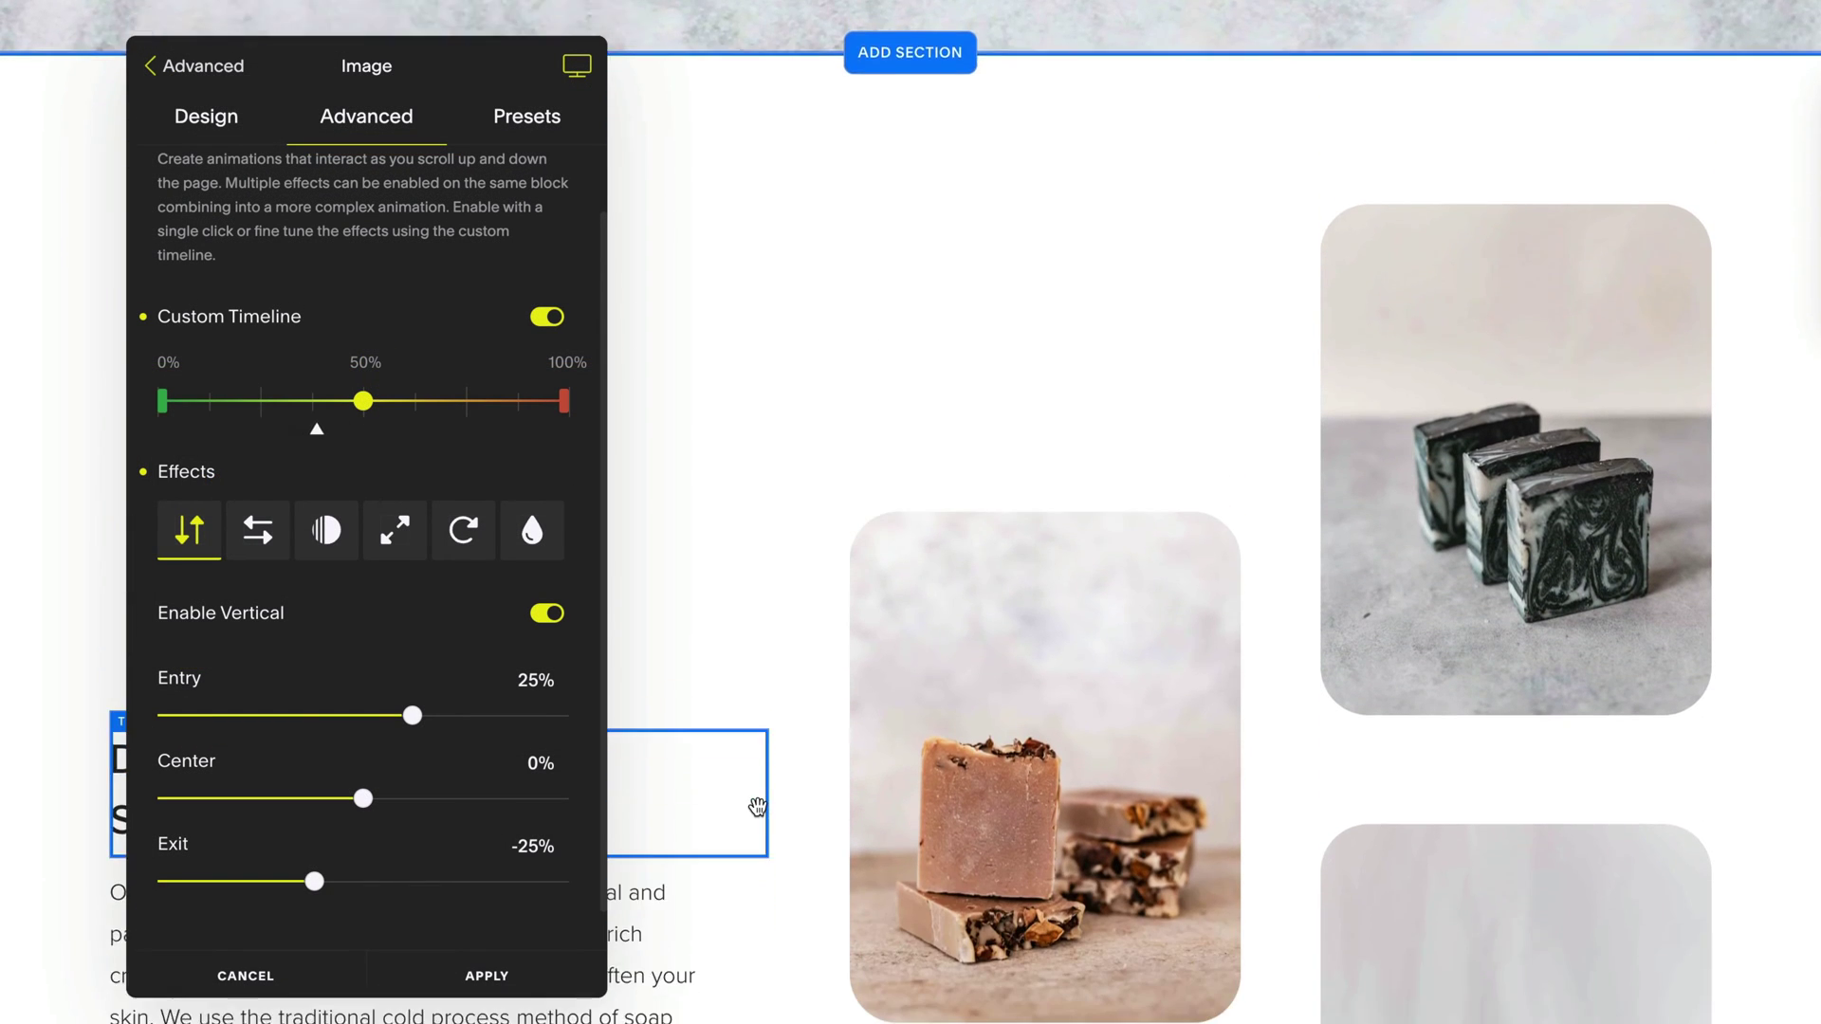
pyautogui.scroll(-2, 749, 802)
pyautogui.moveTo(366, 407); pyautogui.dragTo(558, 402)
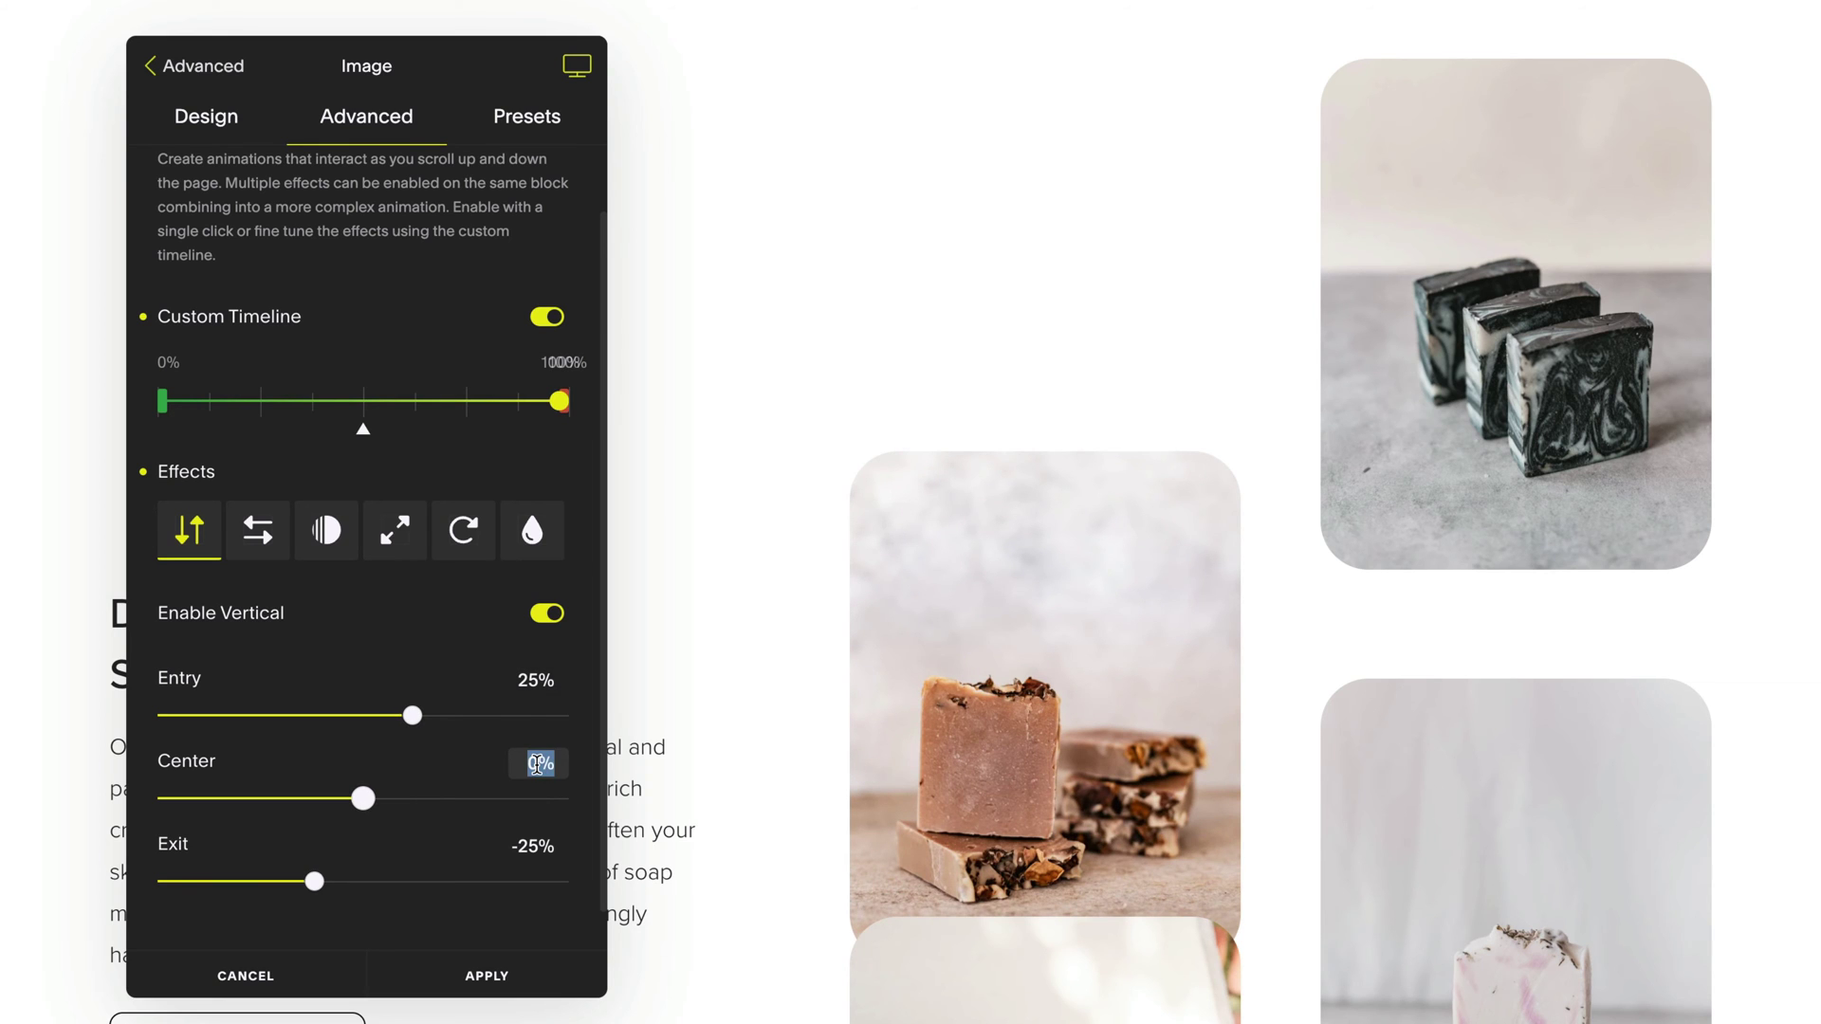
# Step: Set the vertical Center offset to -25% and preview by scrolling
pyautogui.write('-25%')
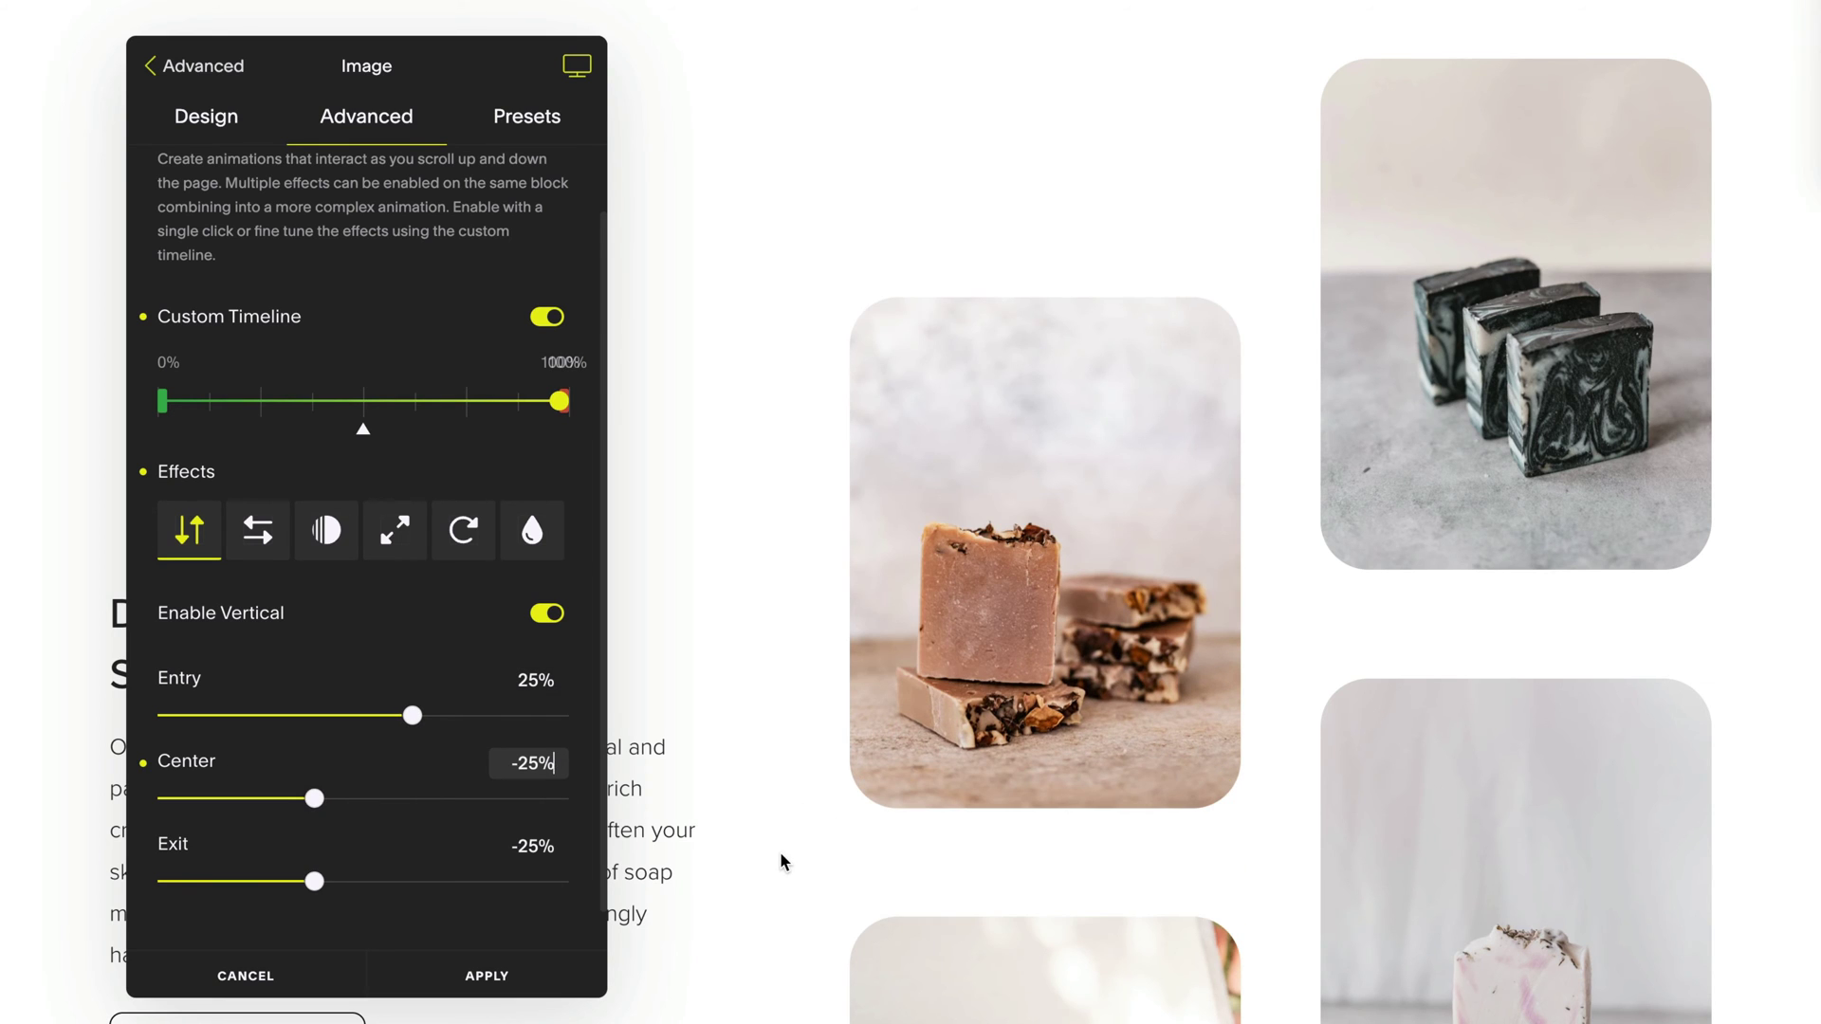
pyautogui.scroll(4, 779, 851)
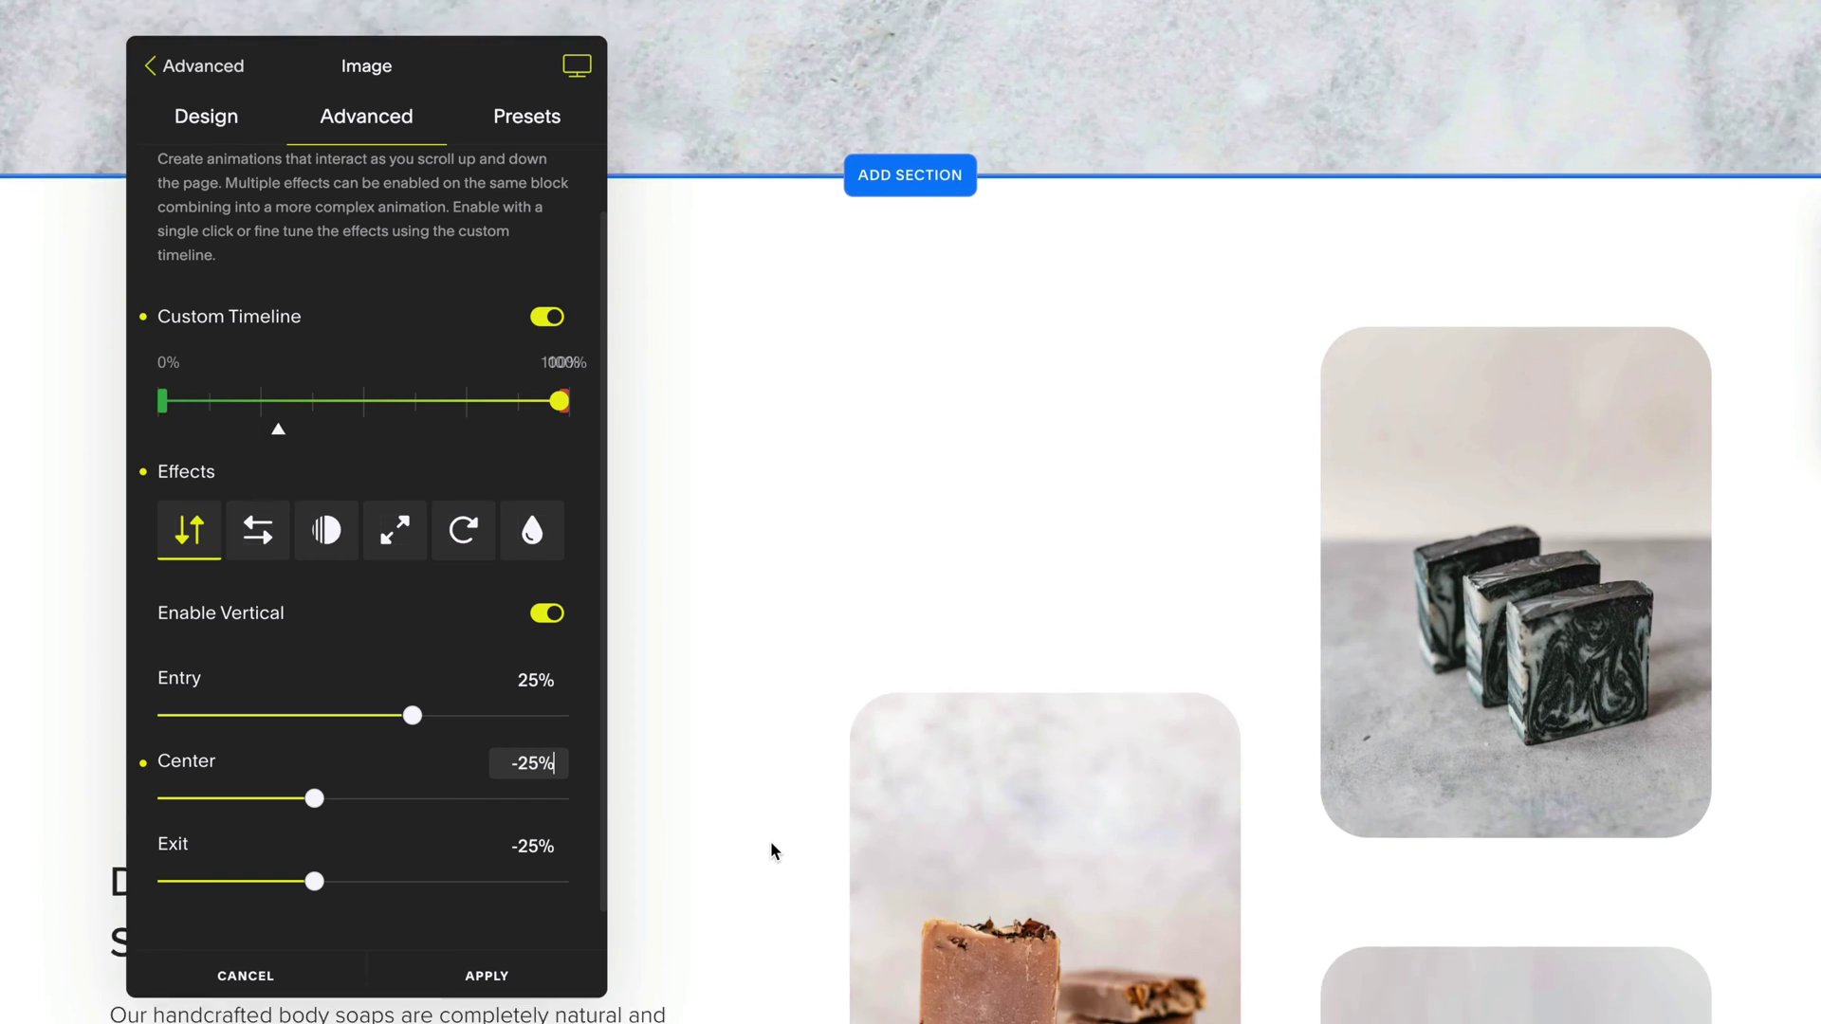
pyautogui.scroll(-8, 771, 851)
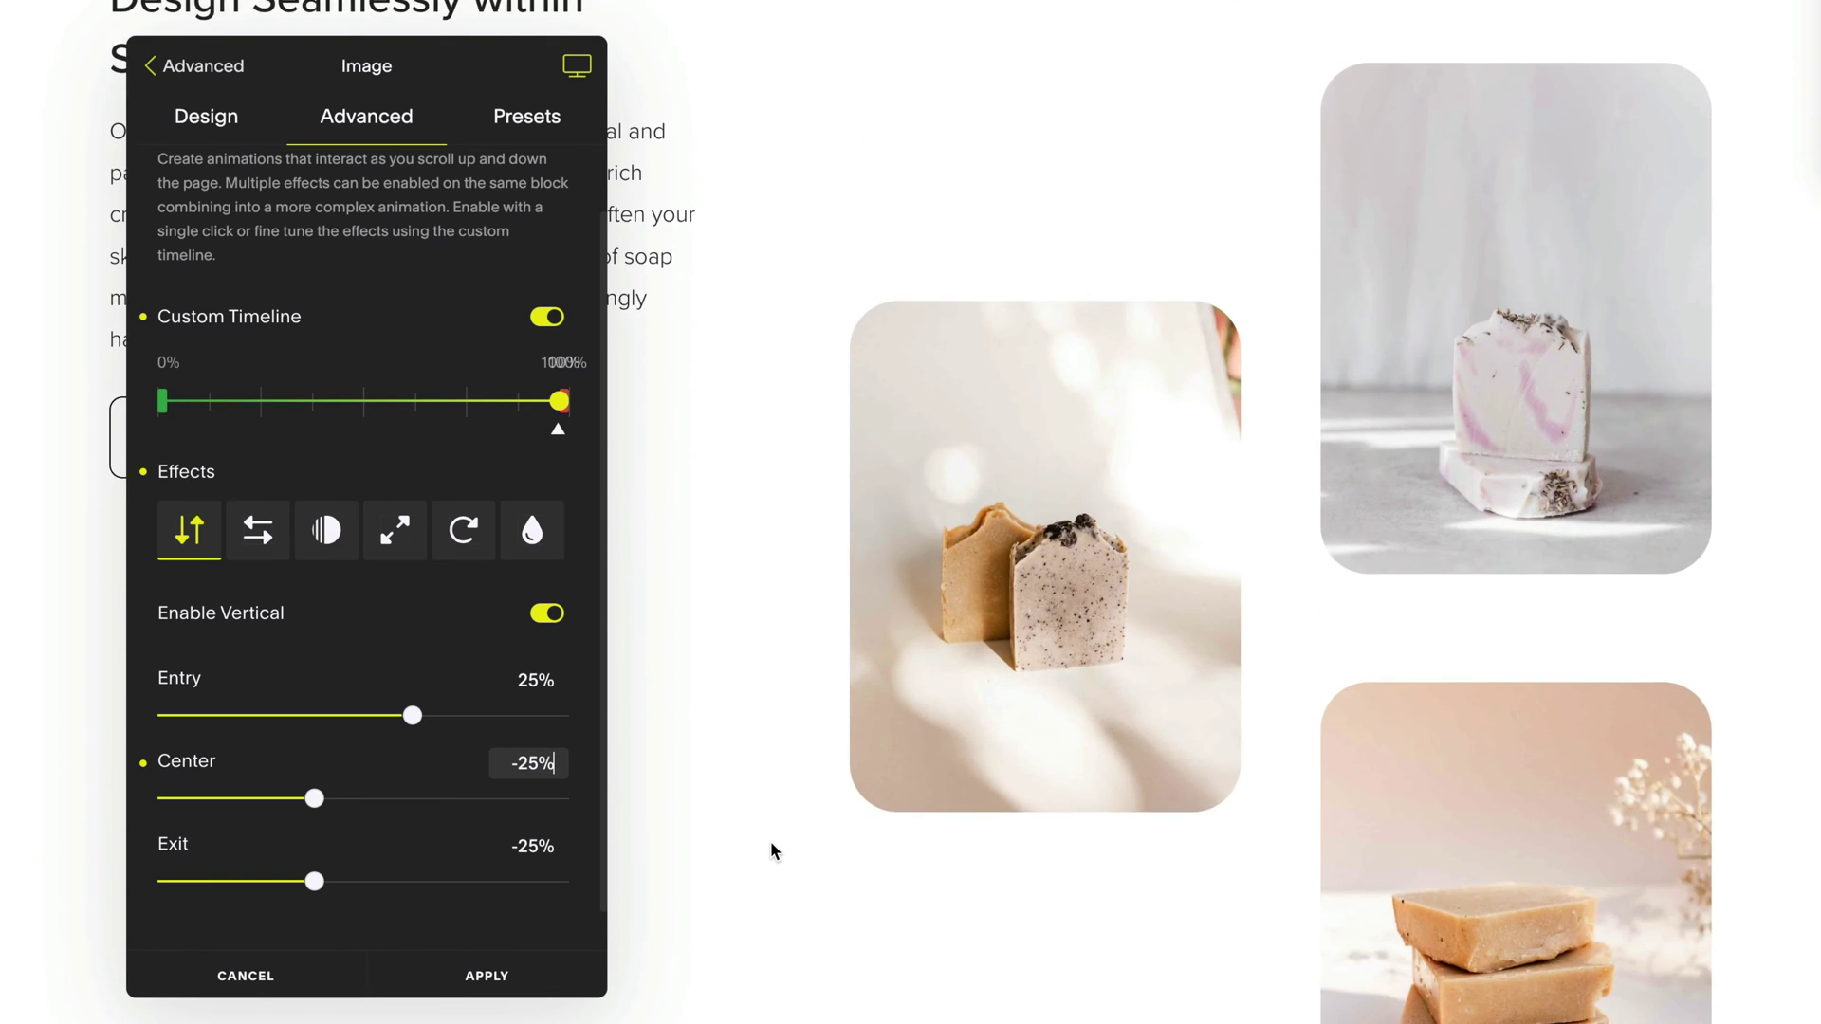
pyautogui.scroll(8, 770, 850)
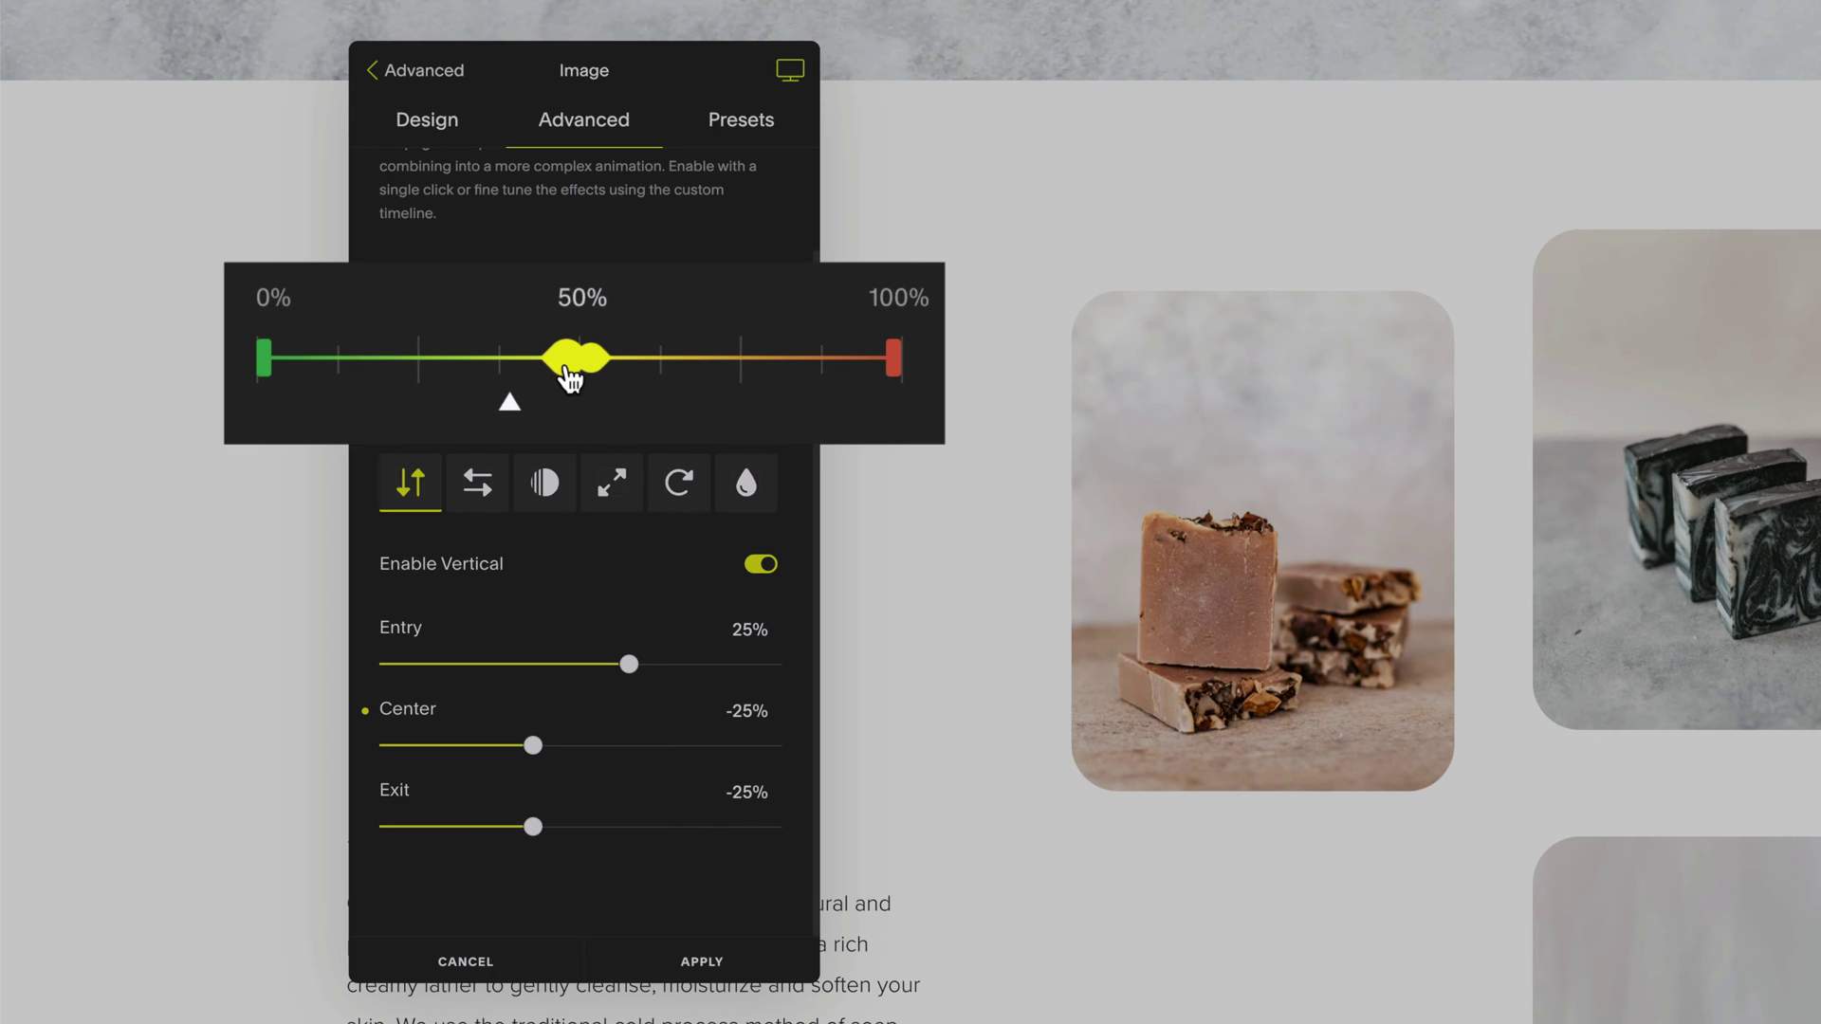
# Step: Split the centre handle, reset vertical Center to 0%, and preview the Entry 25% / Exit -25% parallax
pyautogui.moveTo(569, 378); pyautogui.dragTo(641, 368)
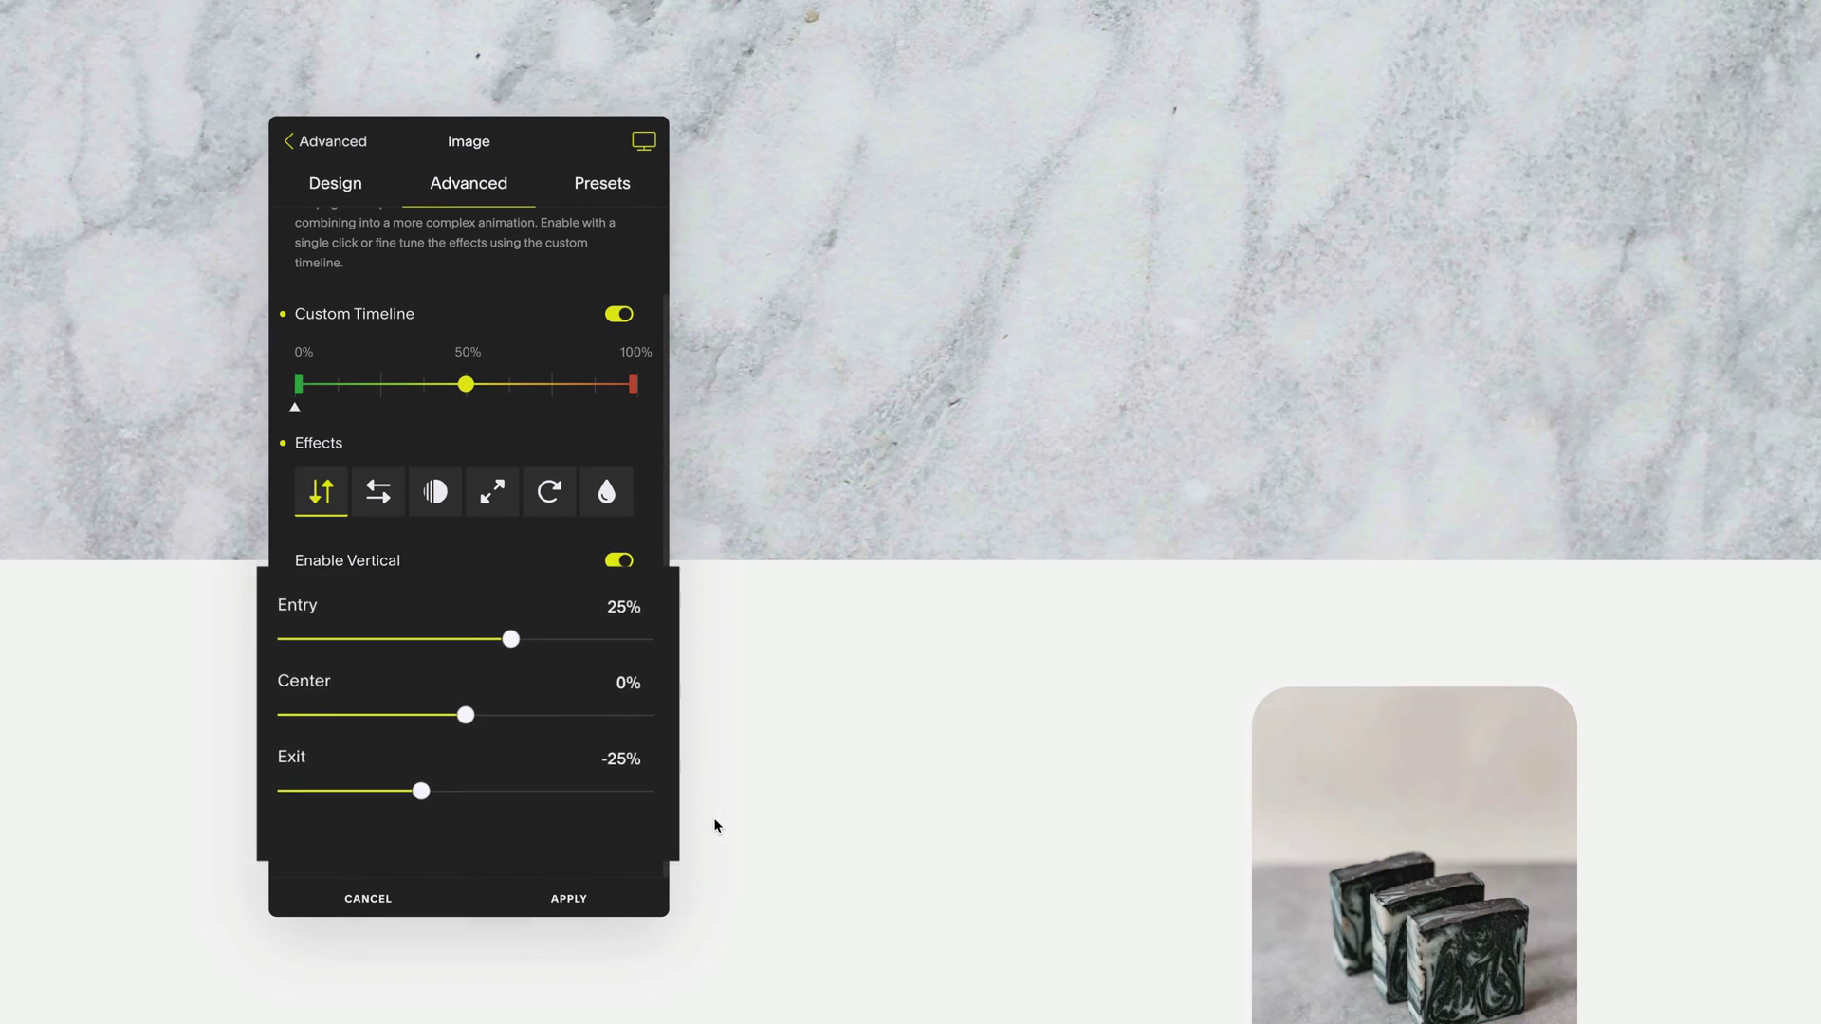
pyautogui.scroll(-2, 716, 826)
pyautogui.scroll(-5, 1233, 512)
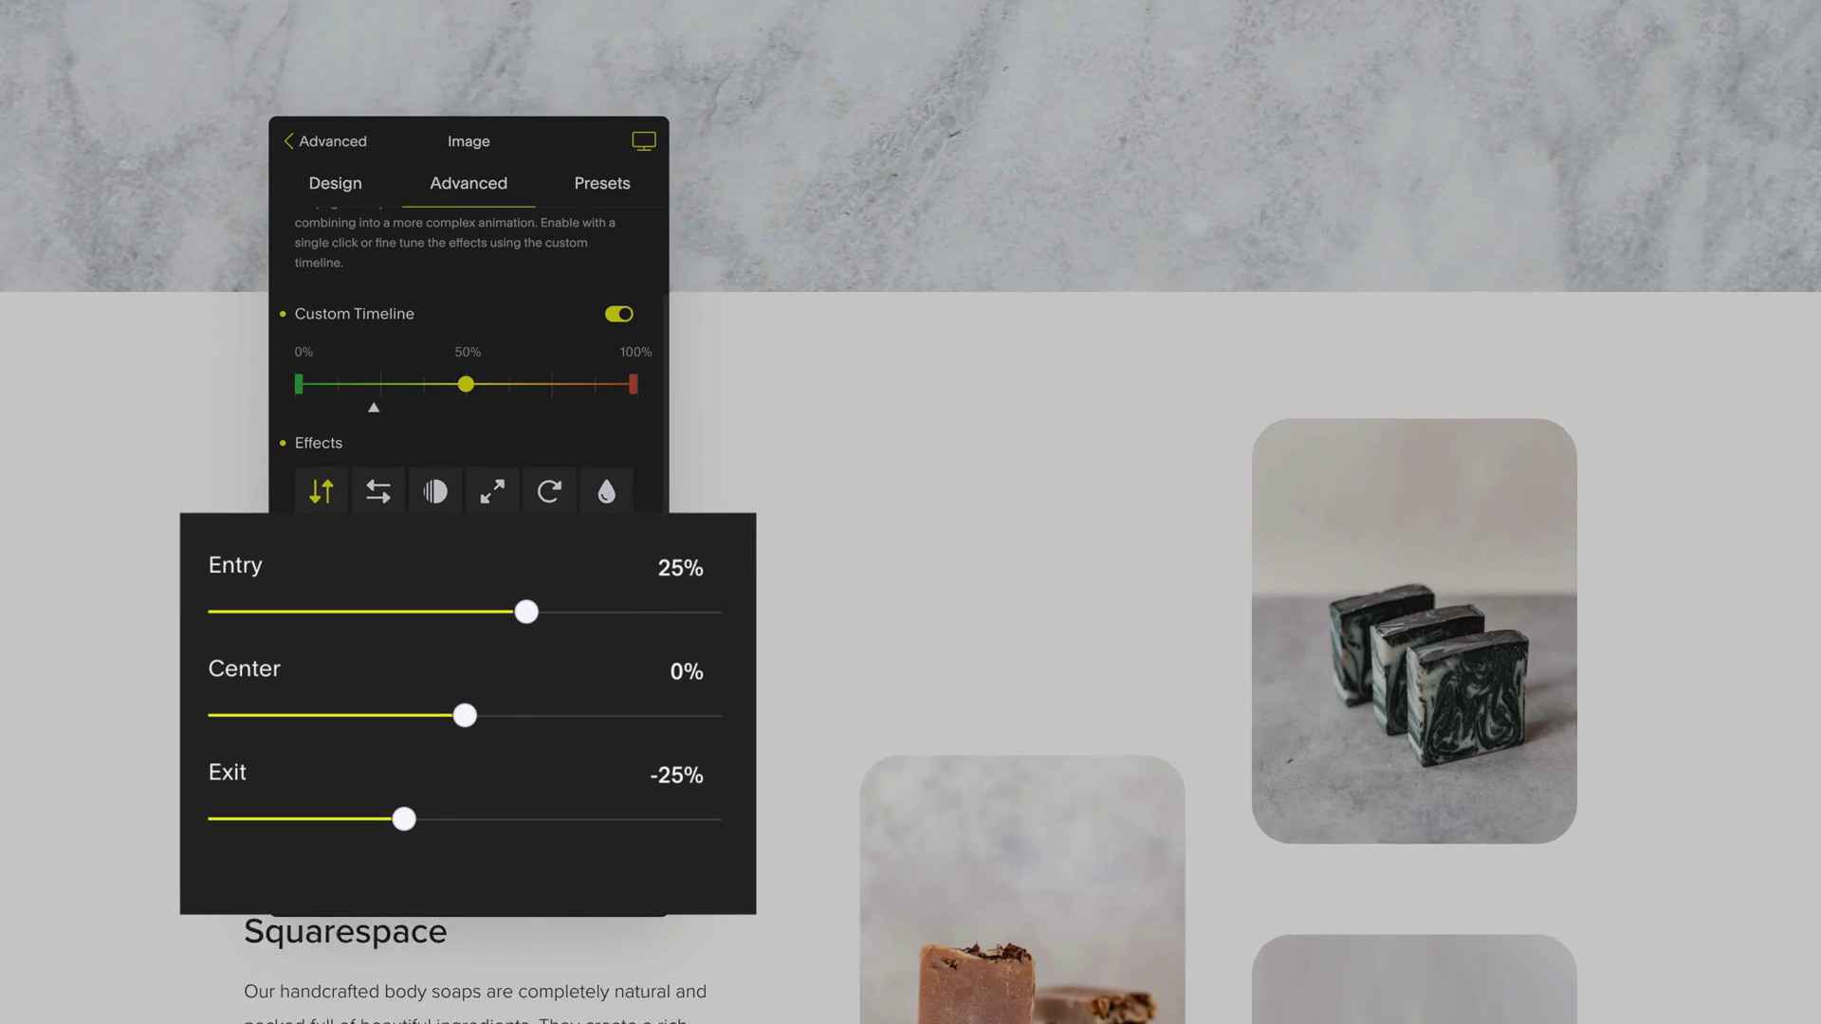
pyautogui.scroll(-1, 1233, 569)
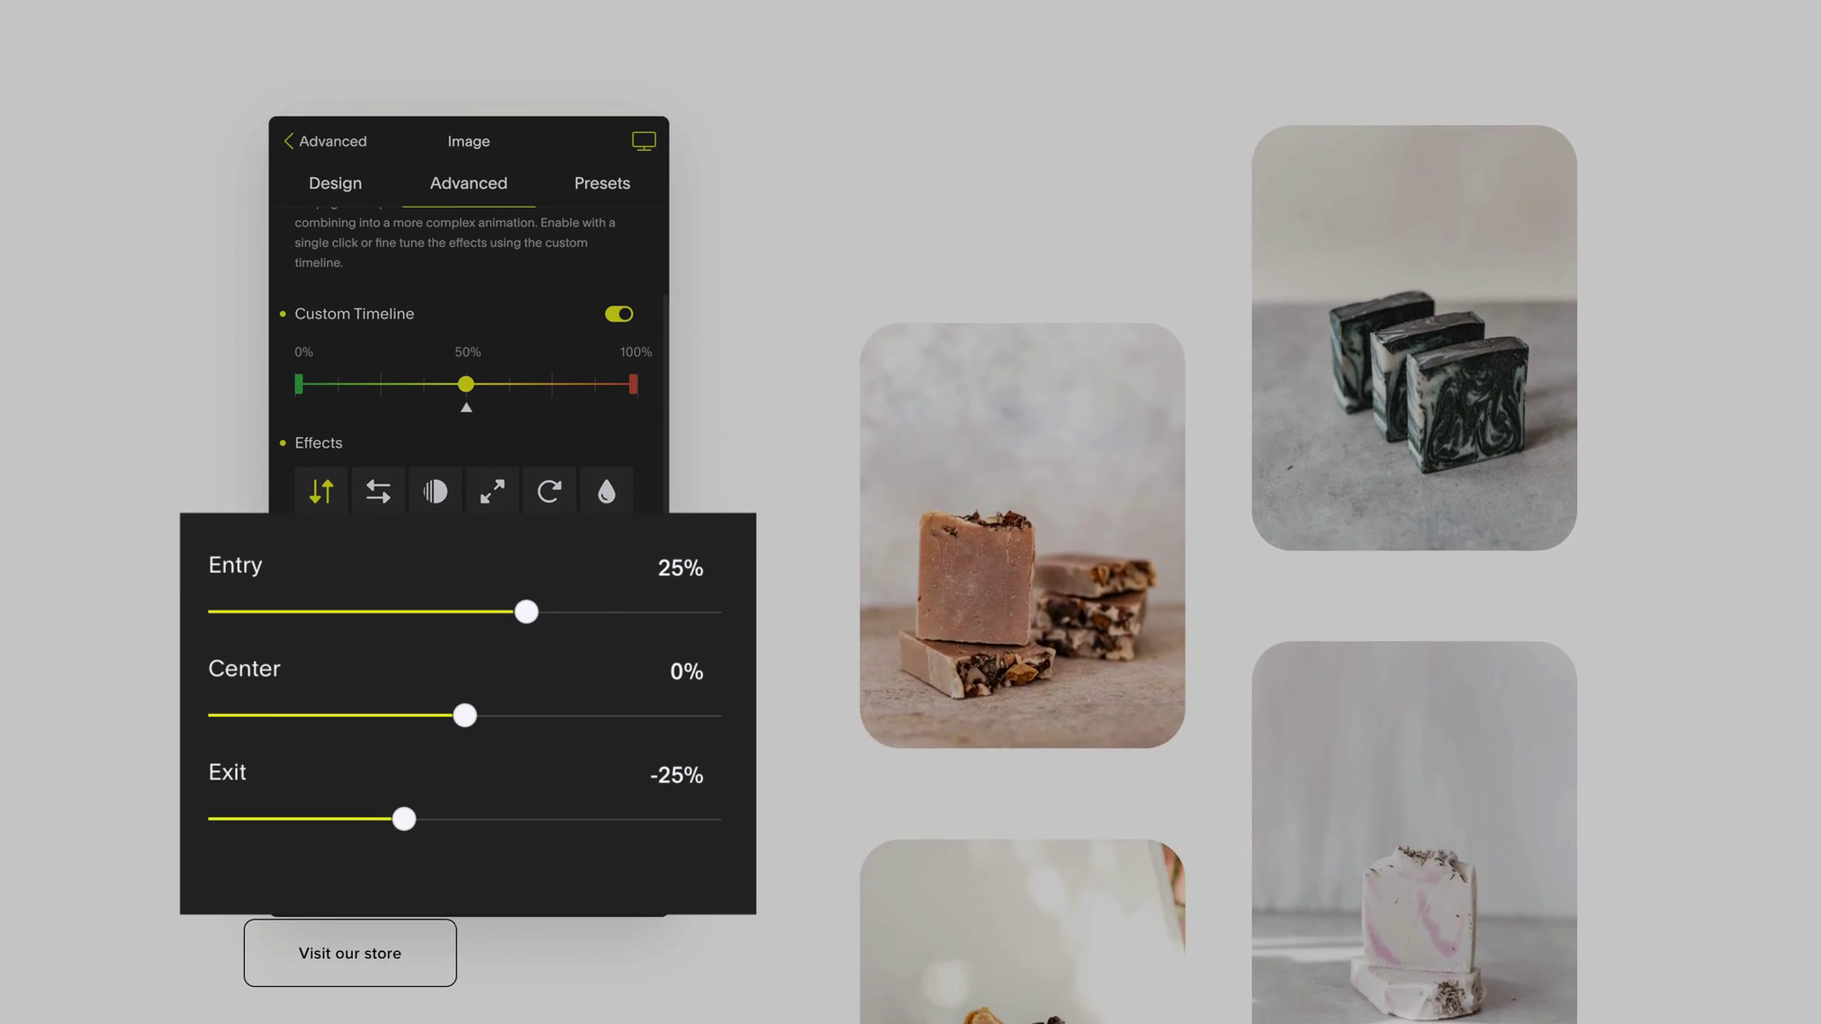
pyautogui.scroll(-5, 1233, 512)
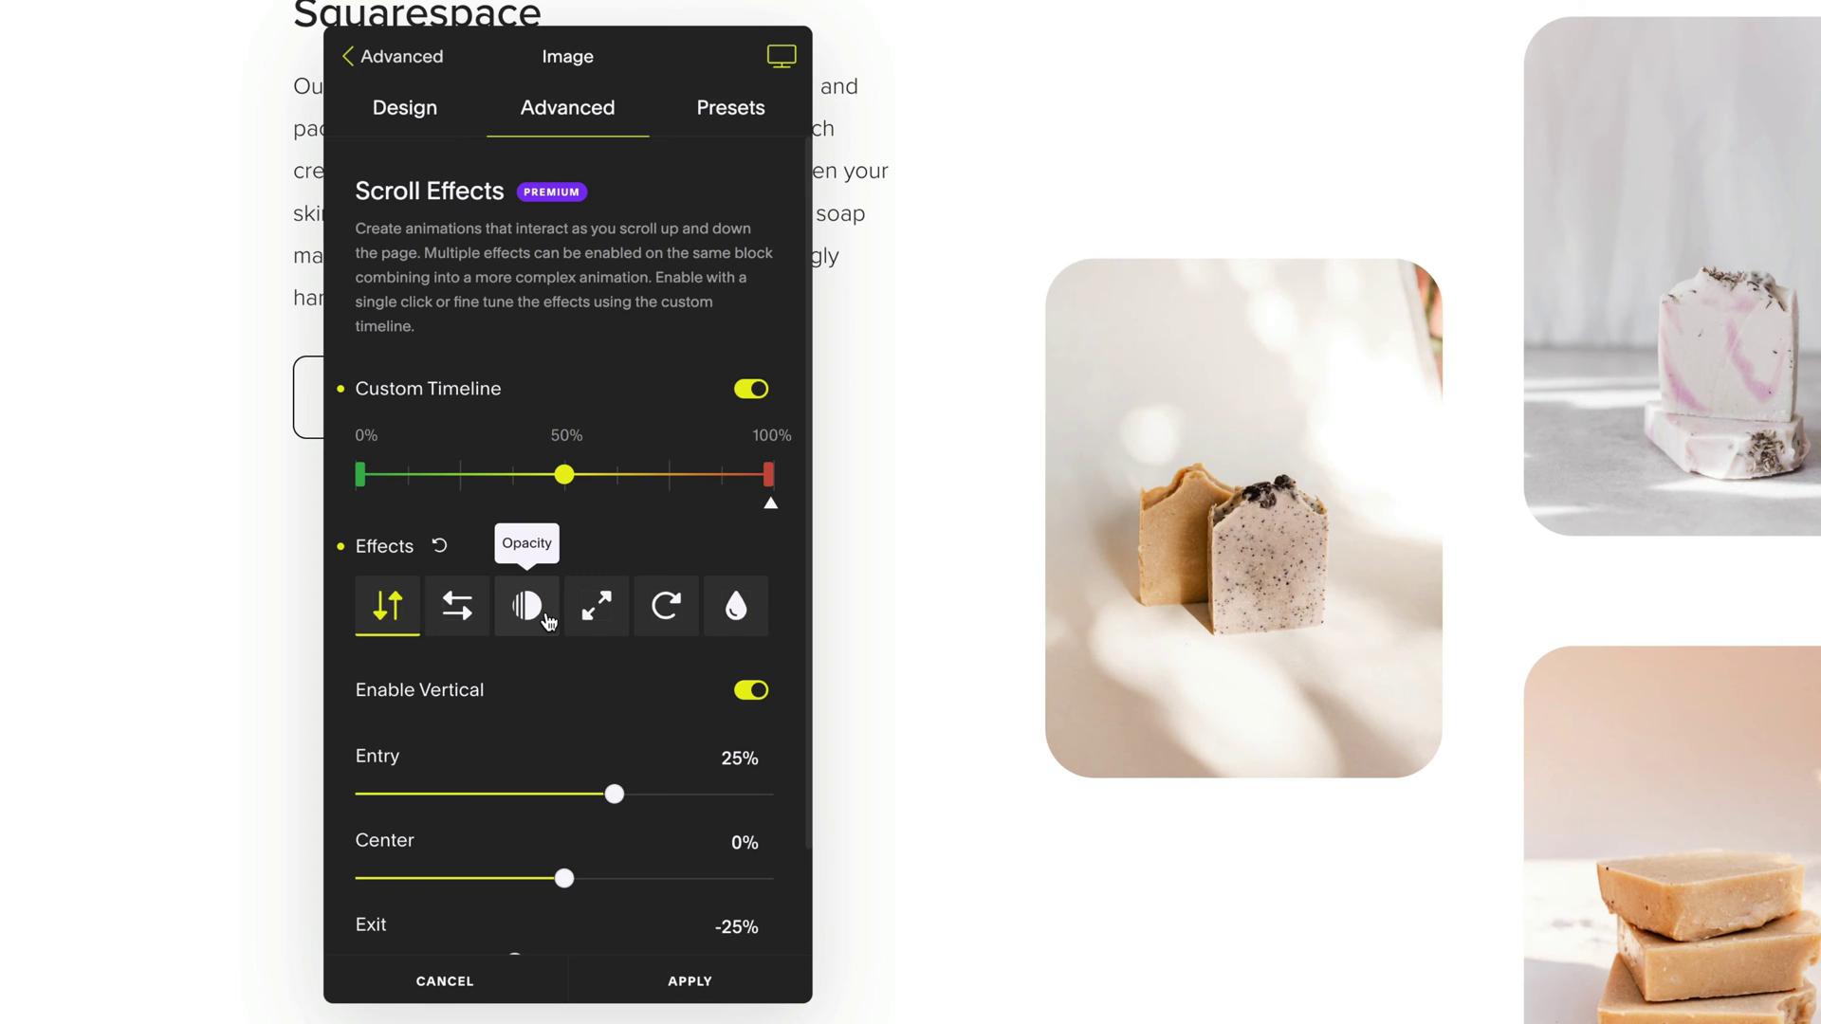
# Step: Switch to the opacity scroll effect and enable it for the soap image
pyautogui.click(452, 505)
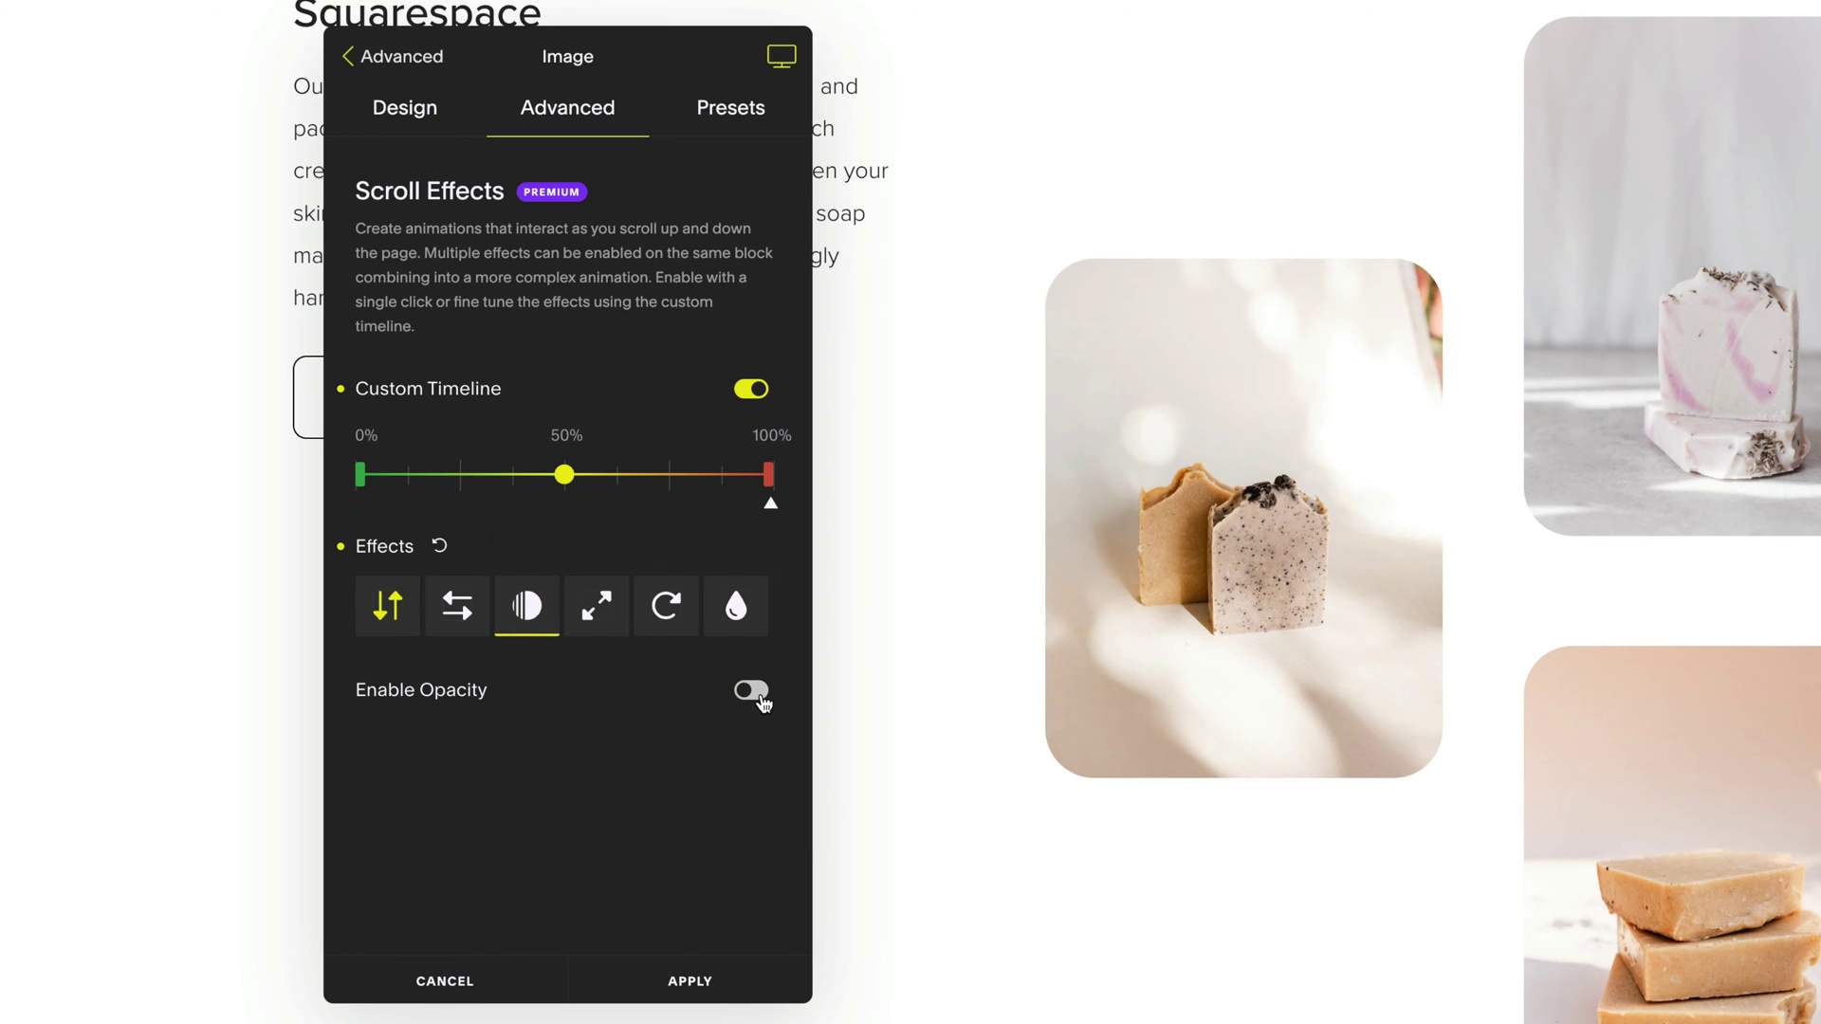
pyautogui.click(752, 692)
pyautogui.scroll(-2, 793, 730)
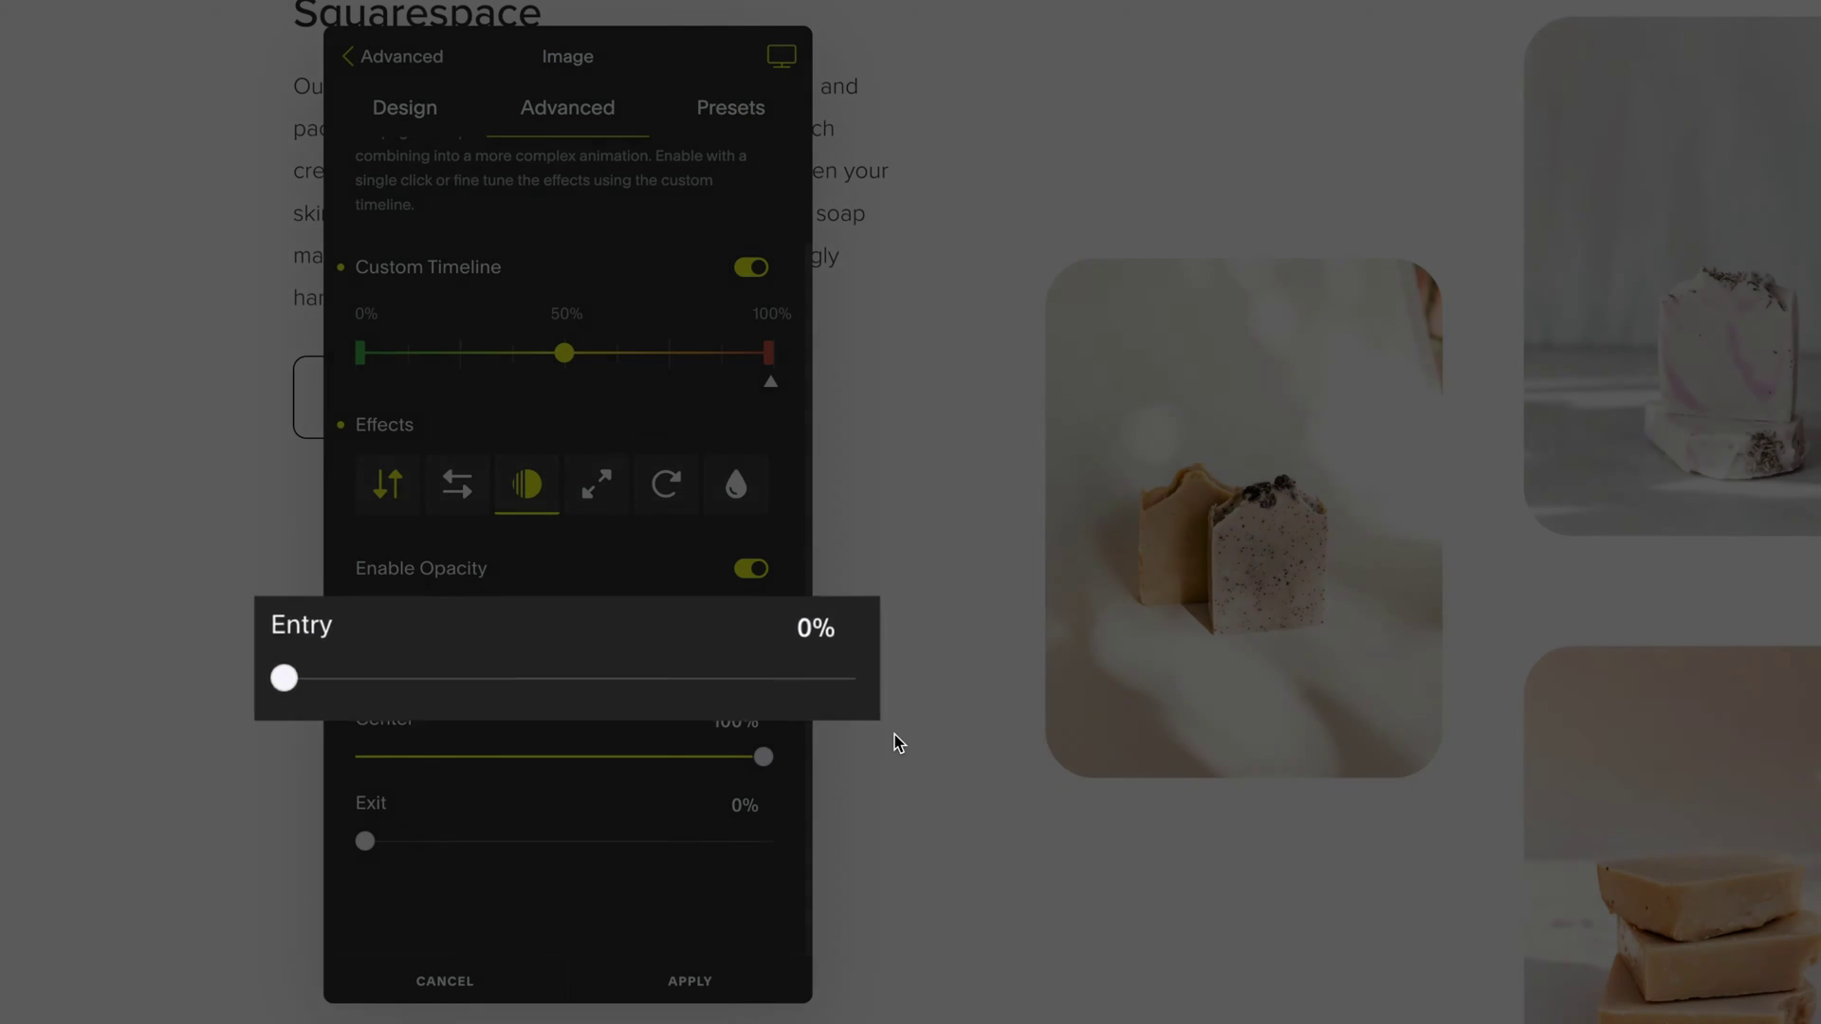
pyautogui.scroll(-10, 894, 732)
pyautogui.scroll(-5, 893, 732)
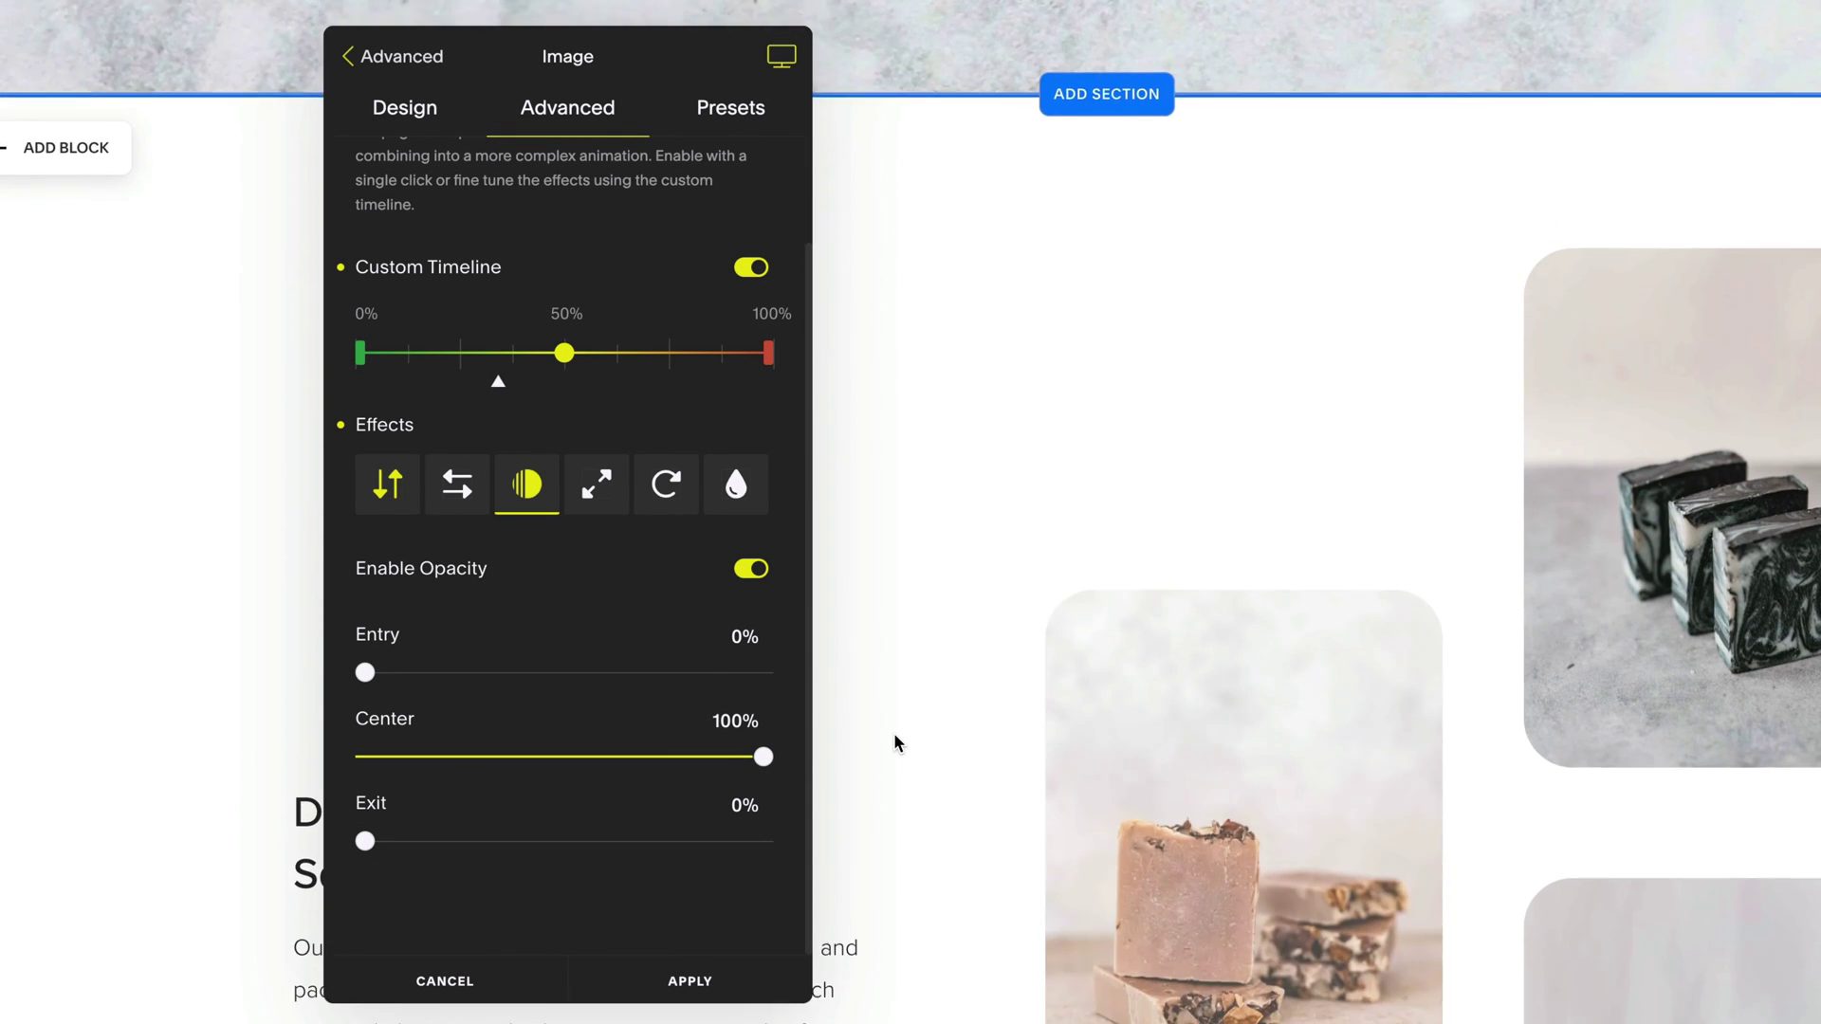
# Step: Set opacity Exit to 100% alongside Entry 0% and Center 100%, then preview the fade-in
pyautogui.click(744, 816)
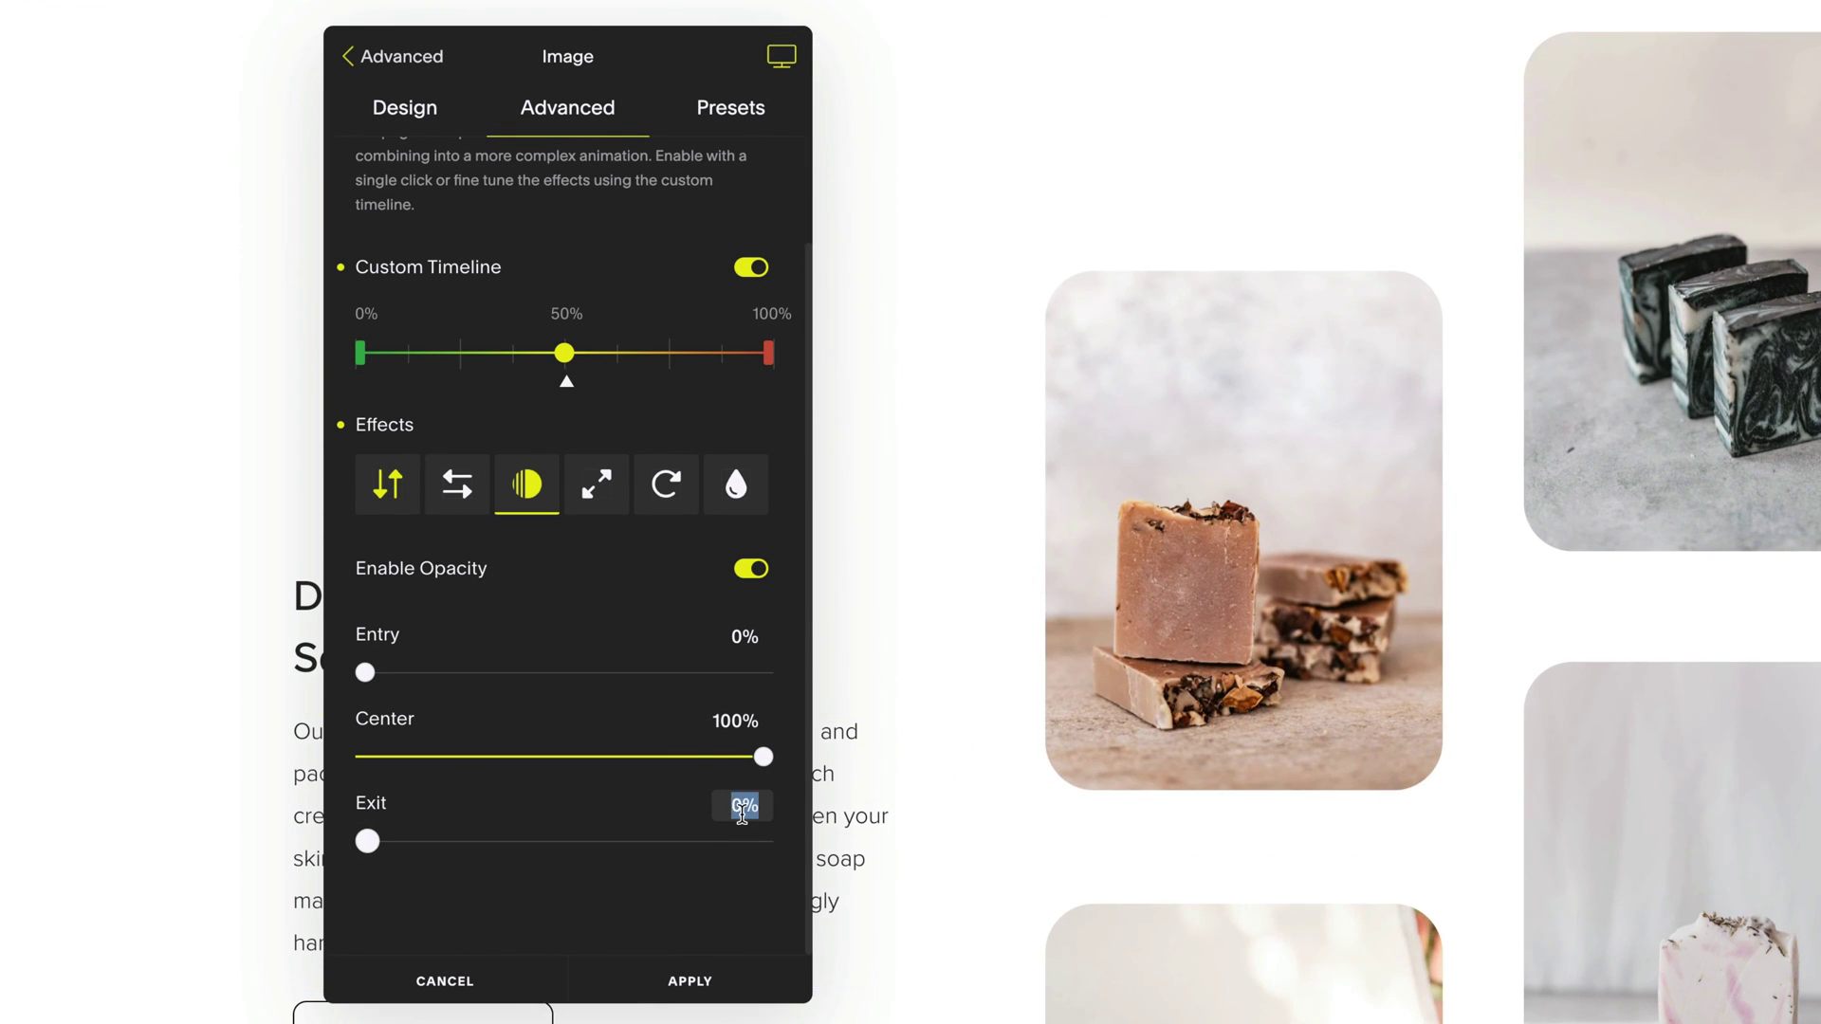
pyautogui.press('Return')
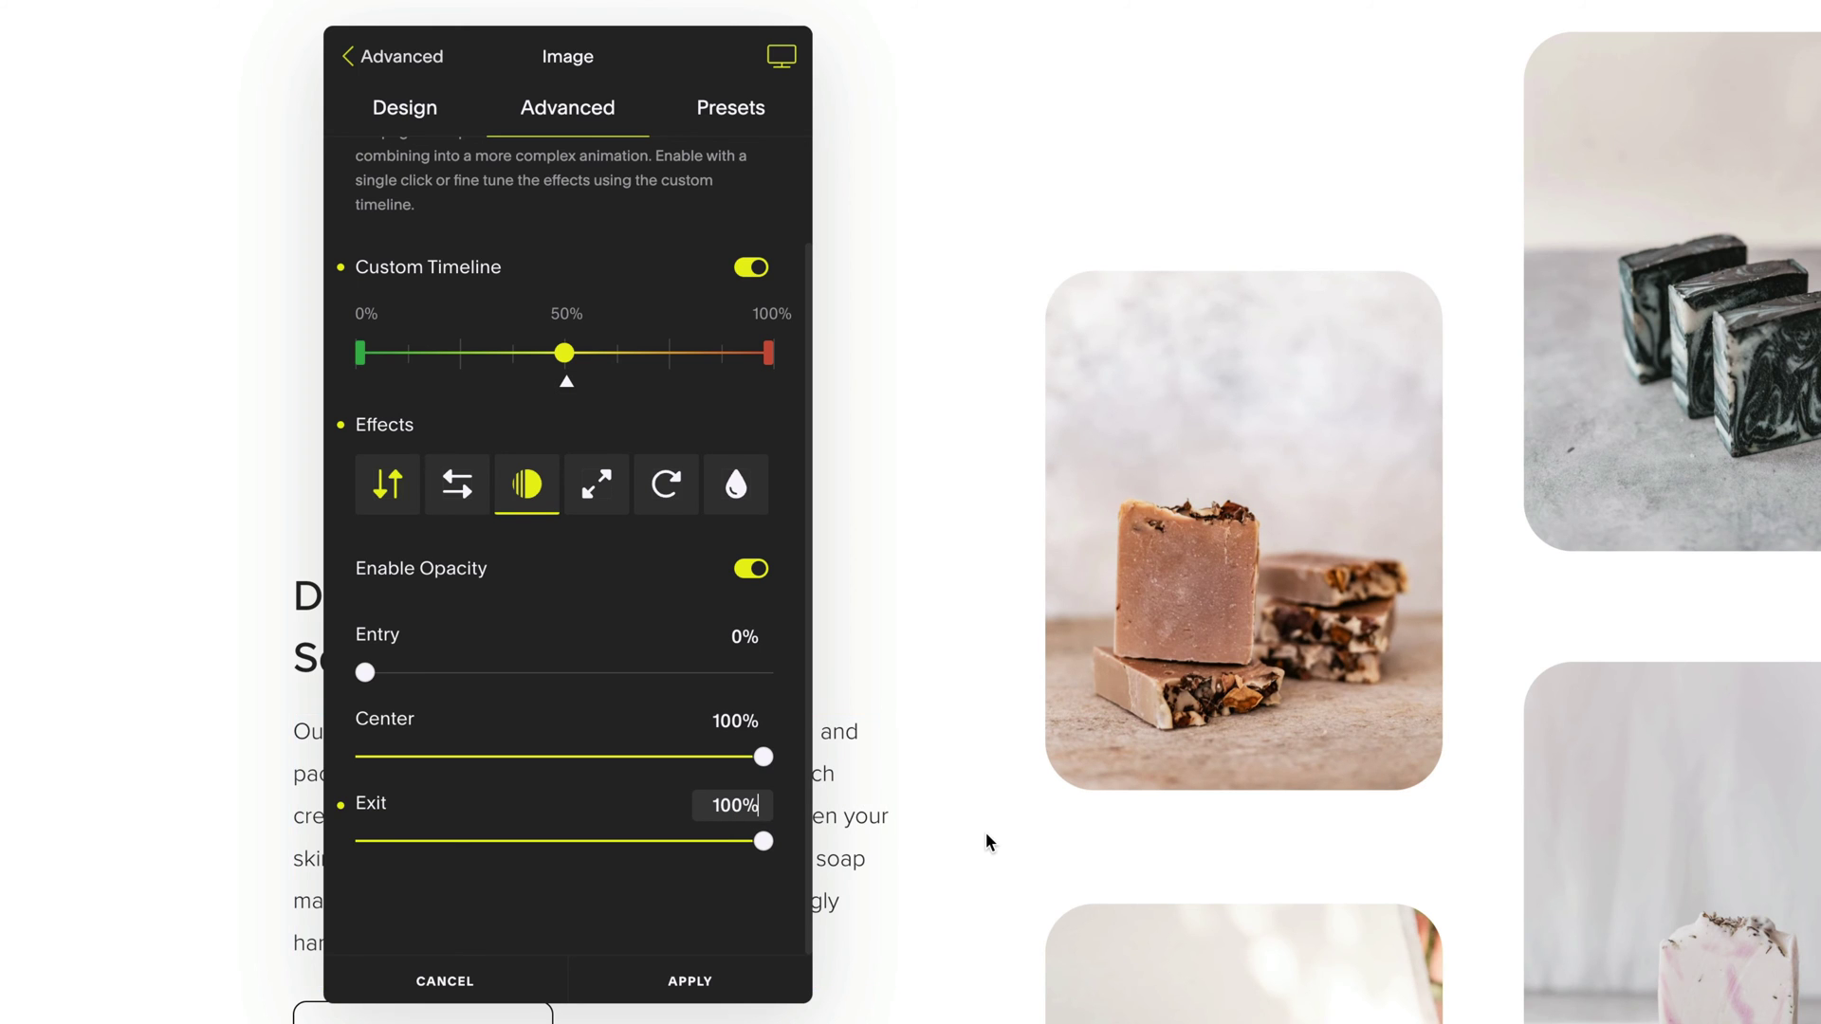
pyautogui.scroll(-5, 987, 833)
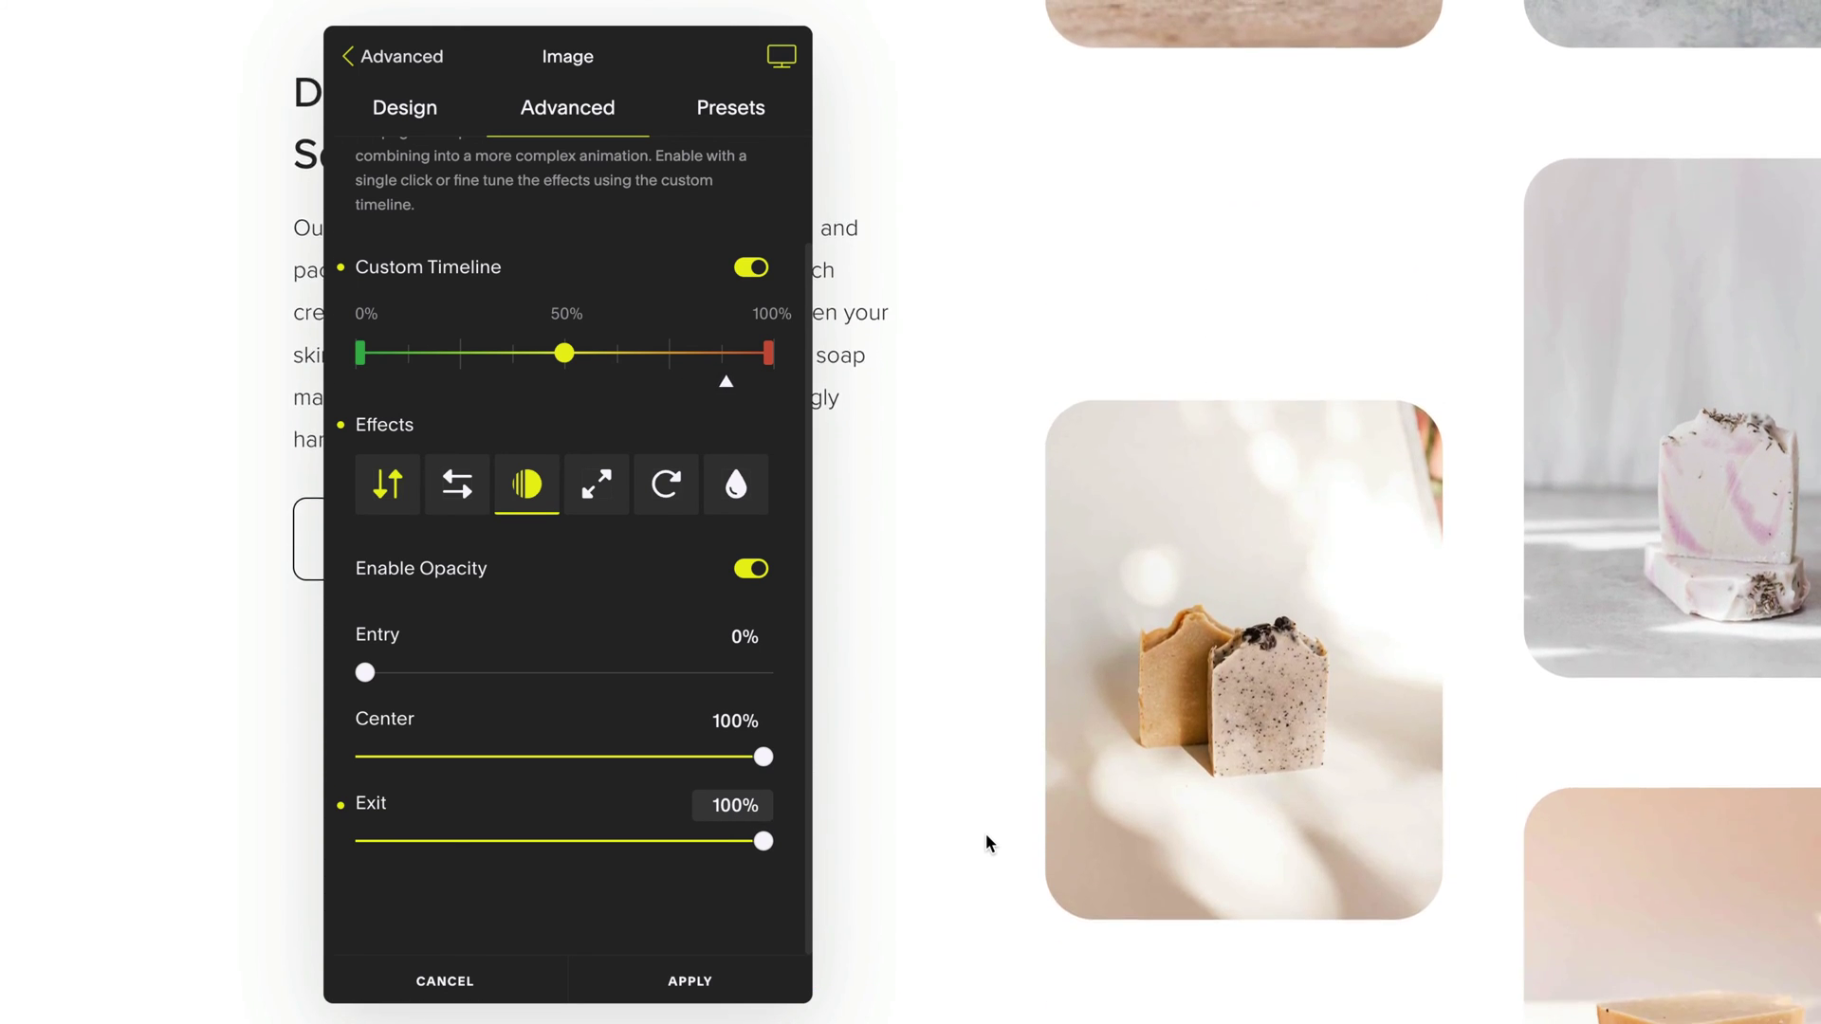
pyautogui.scroll(6, 987, 833)
pyautogui.scroll(4, 984, 839)
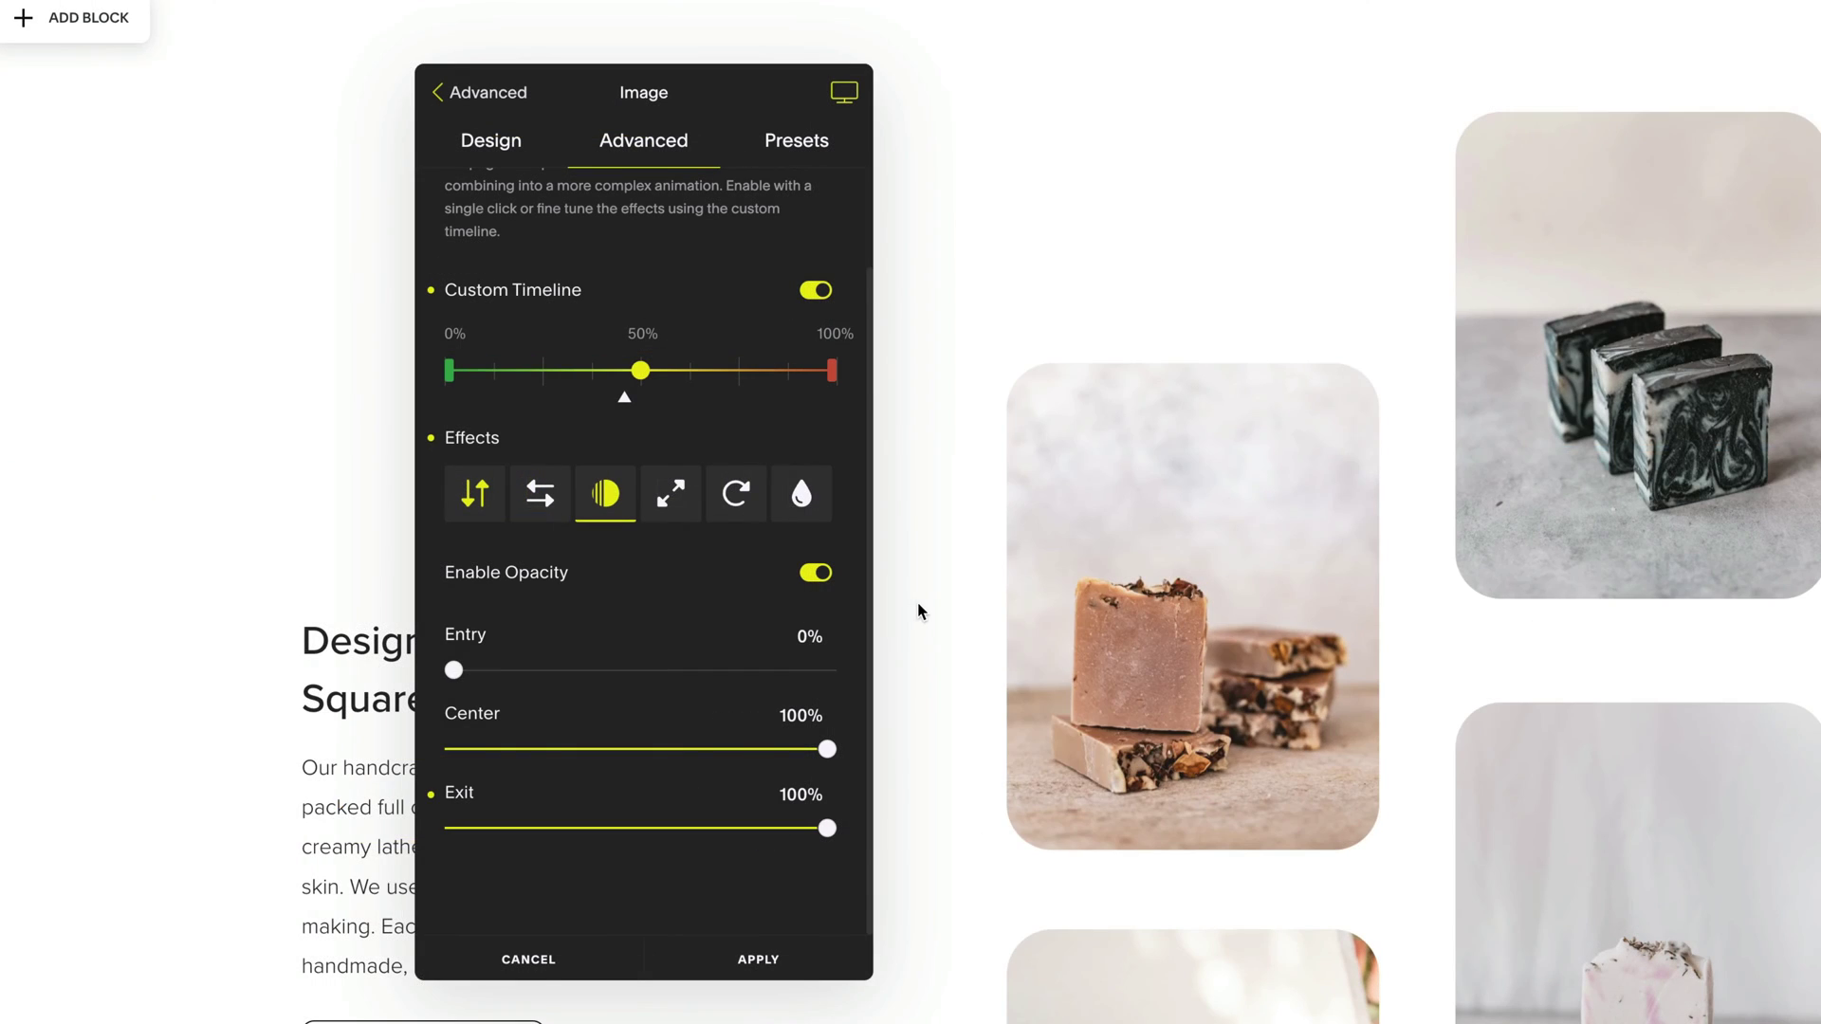
pyautogui.scroll(-3, 918, 611)
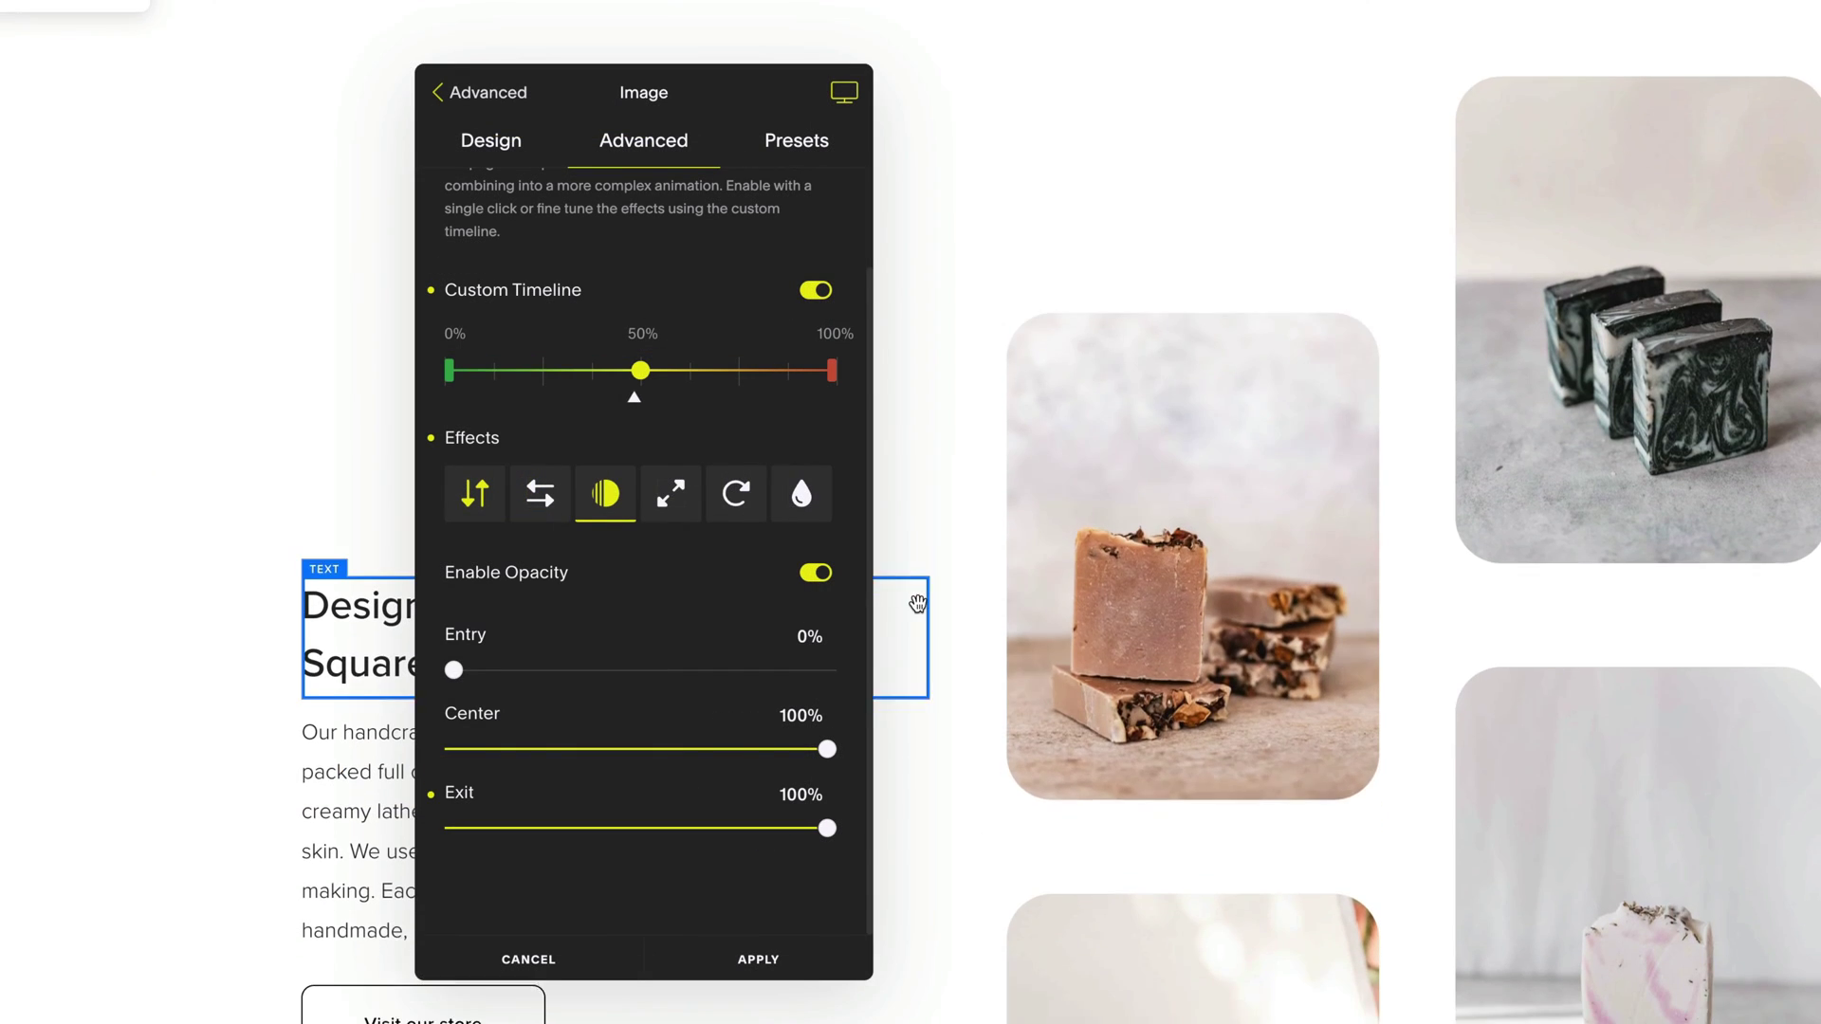
pyautogui.scroll(5, 918, 607)
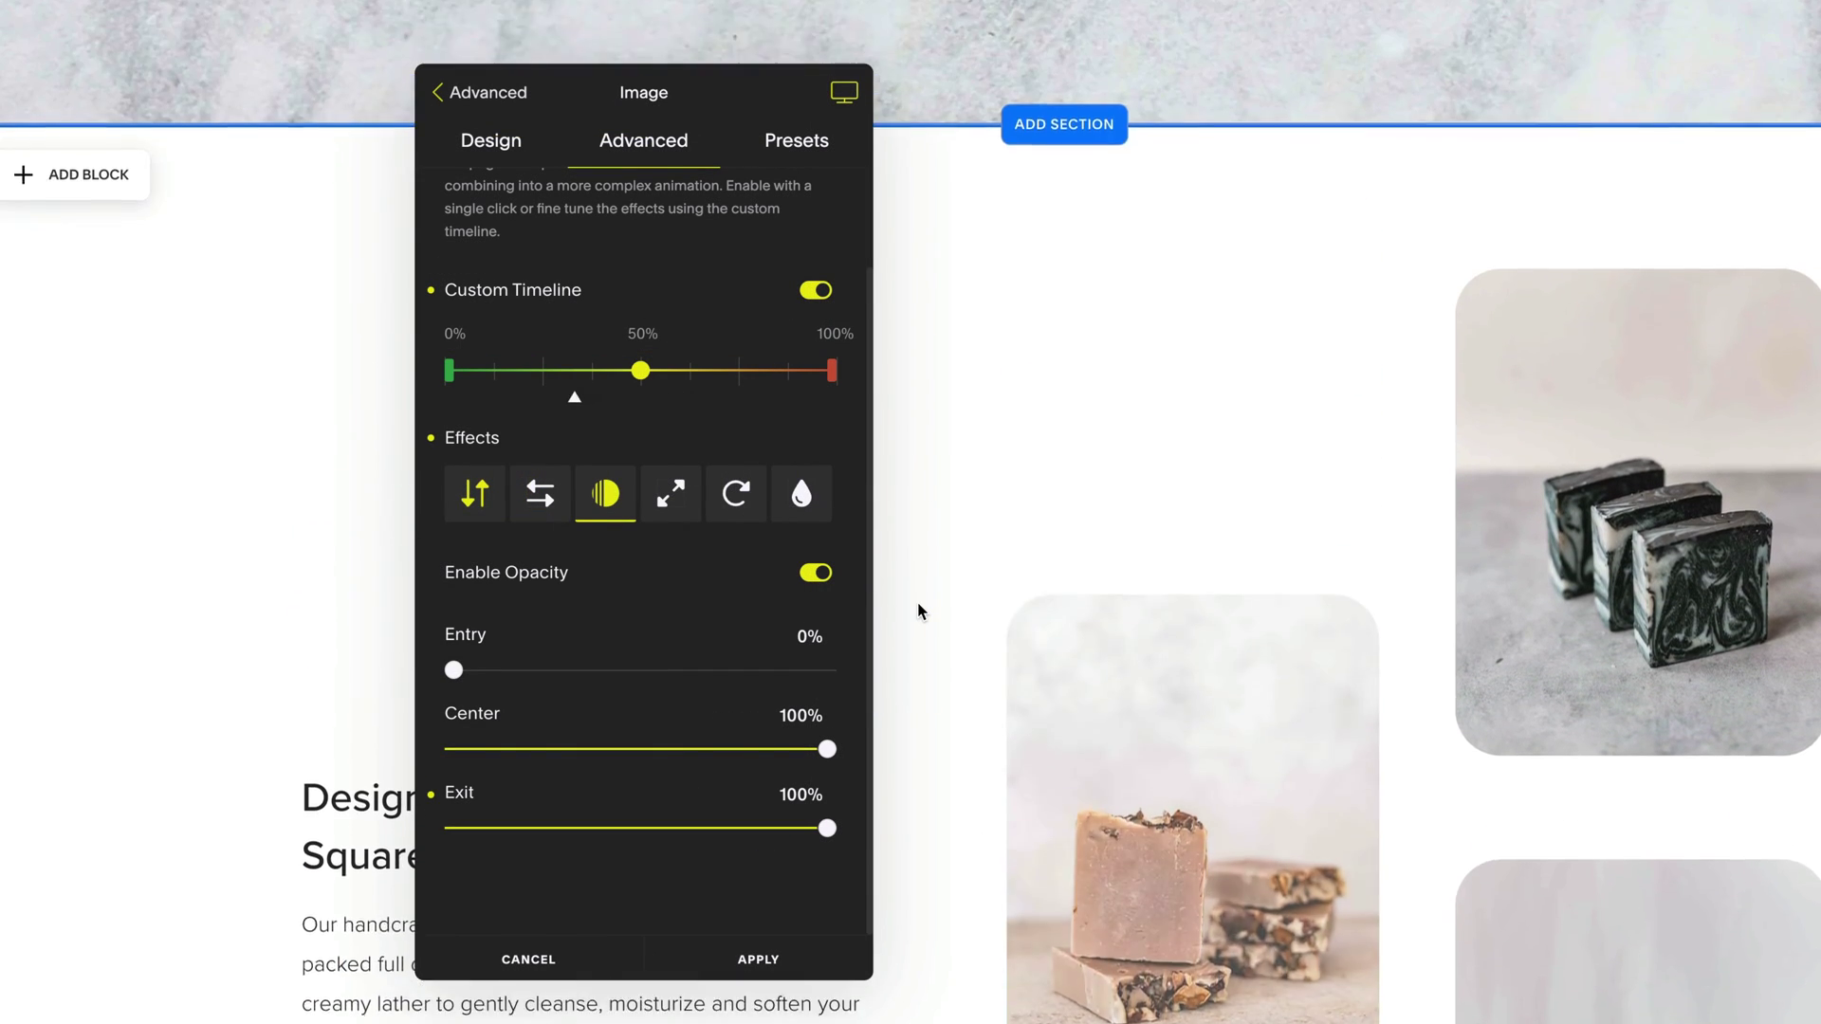
pyautogui.scroll(-5, 918, 607)
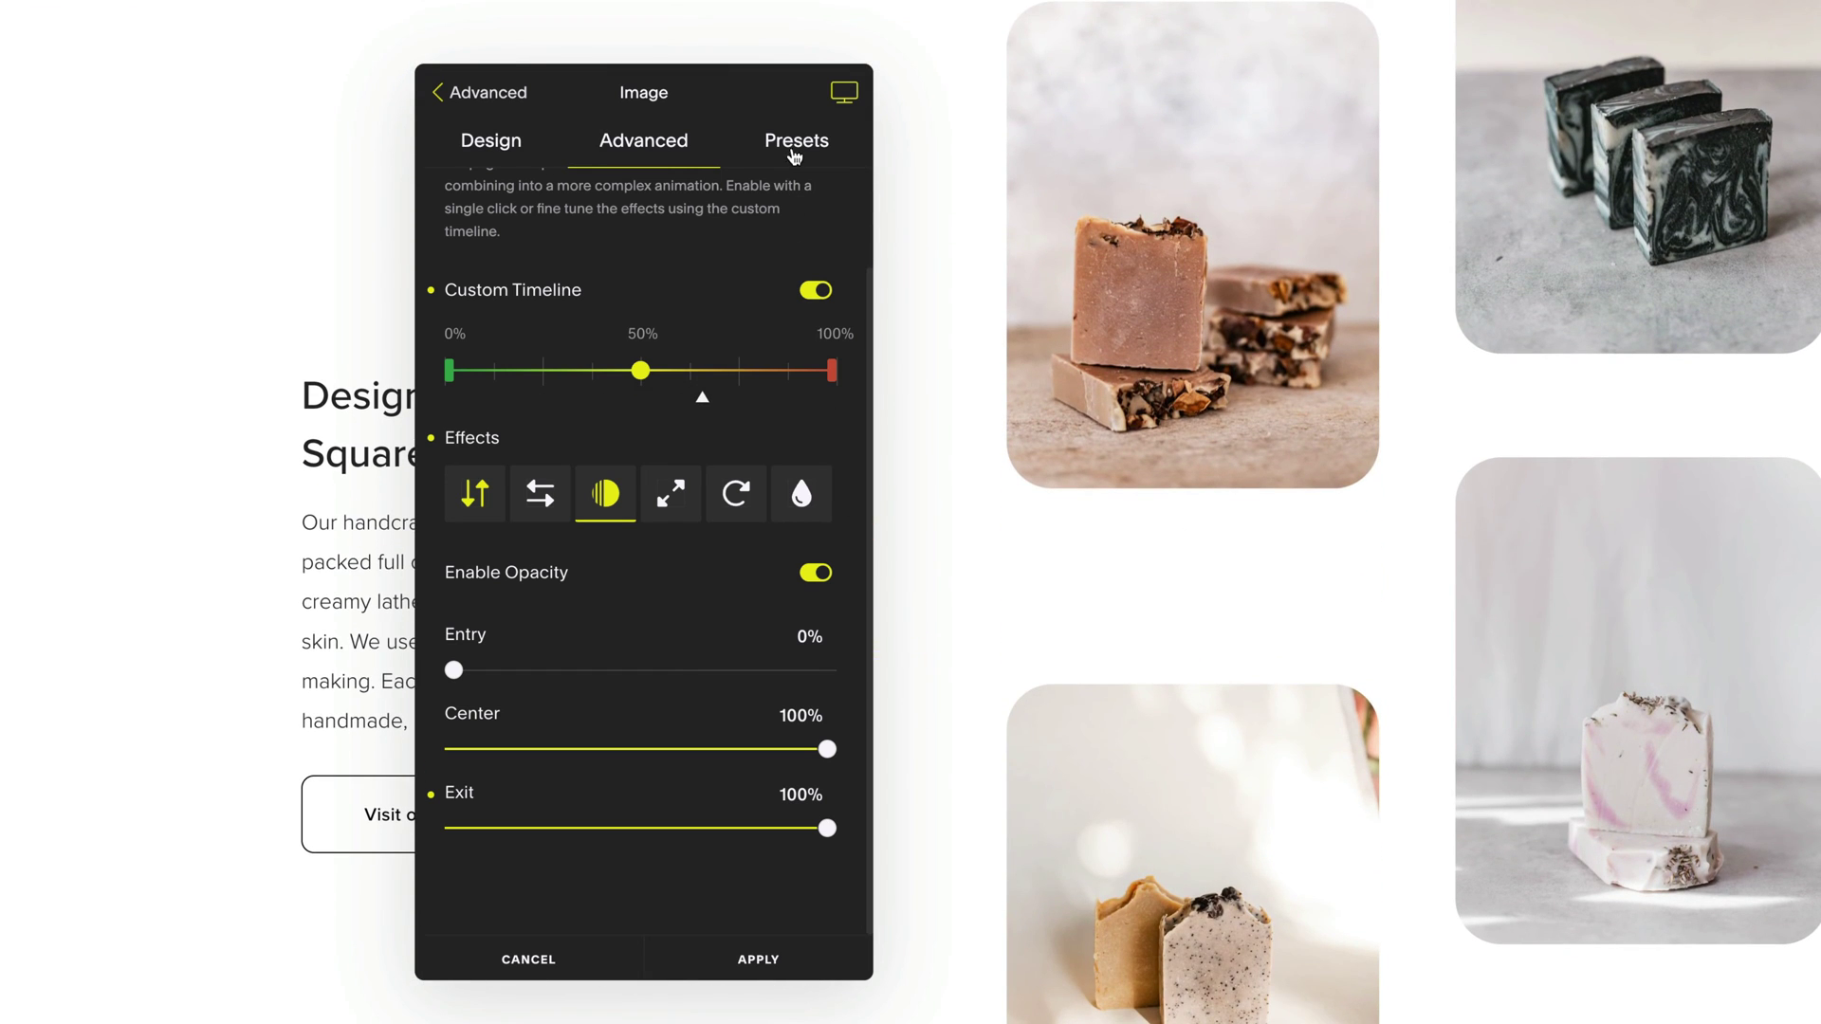
# Step: Save the current scroll effects as a preset named 'Parallax Scrolling Slow' and apply it
pyautogui.click(795, 142)
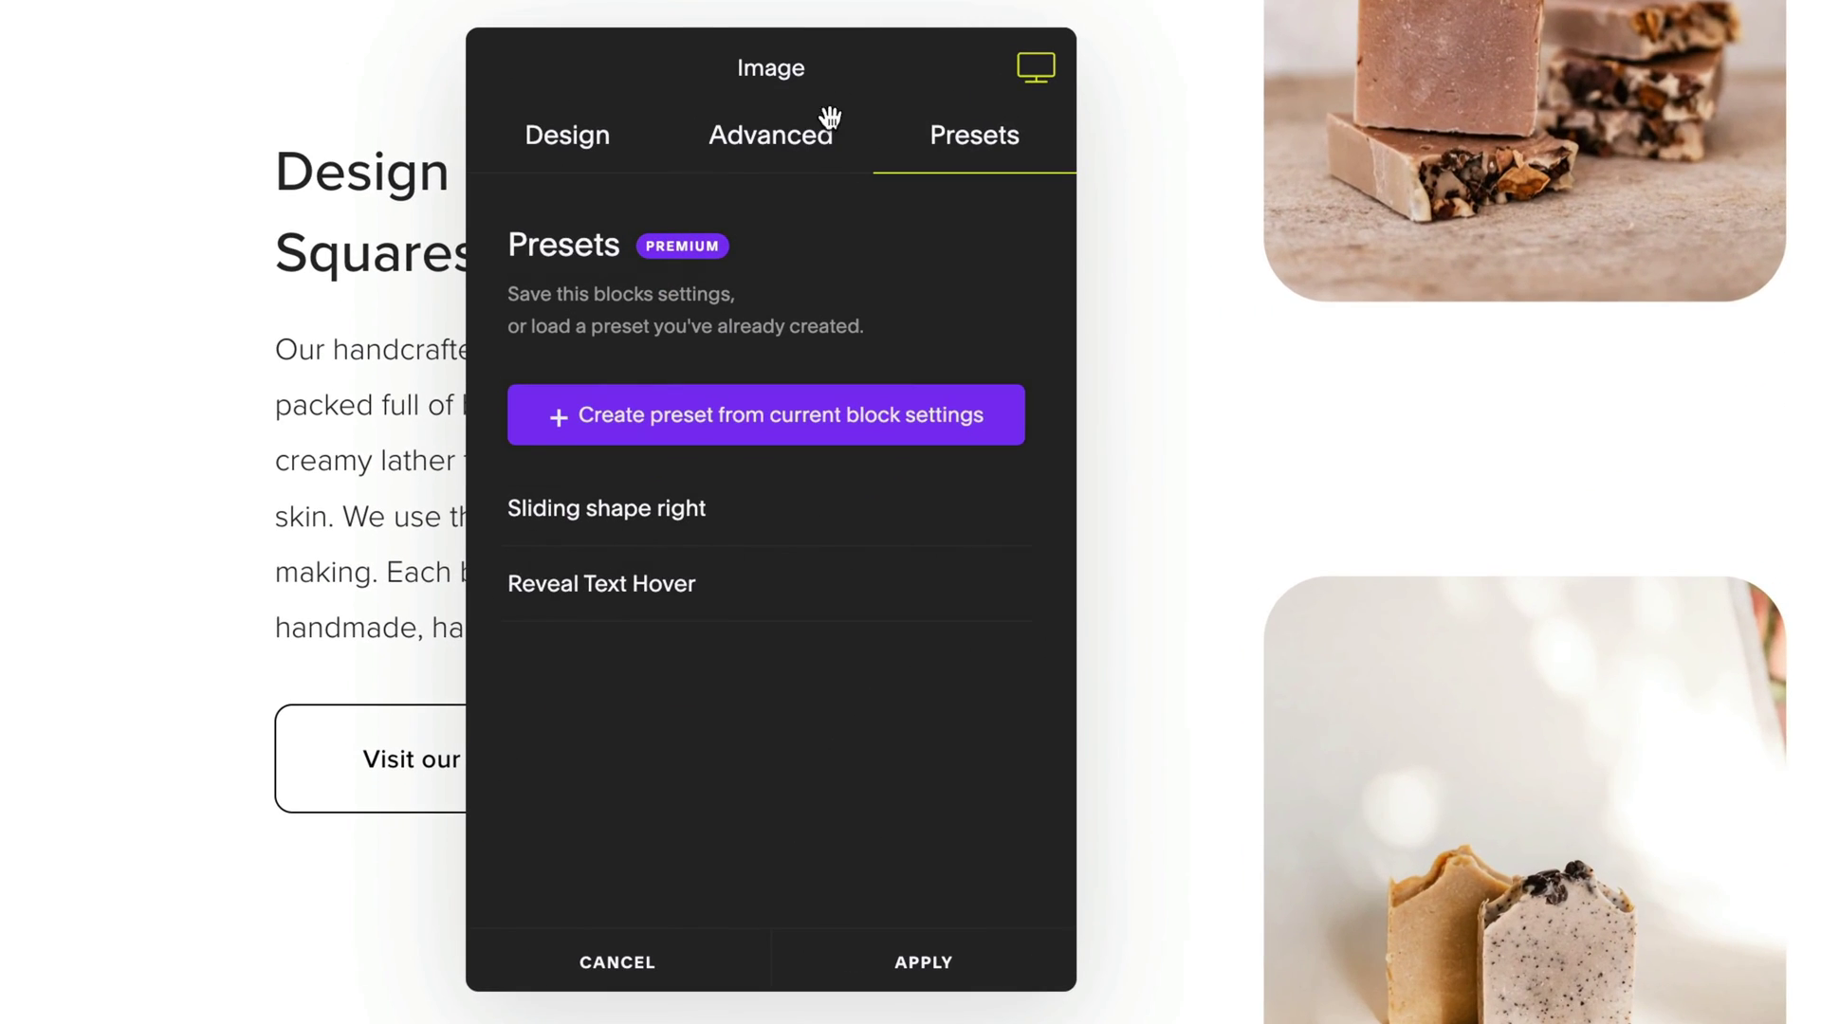
pyautogui.click(795, 414)
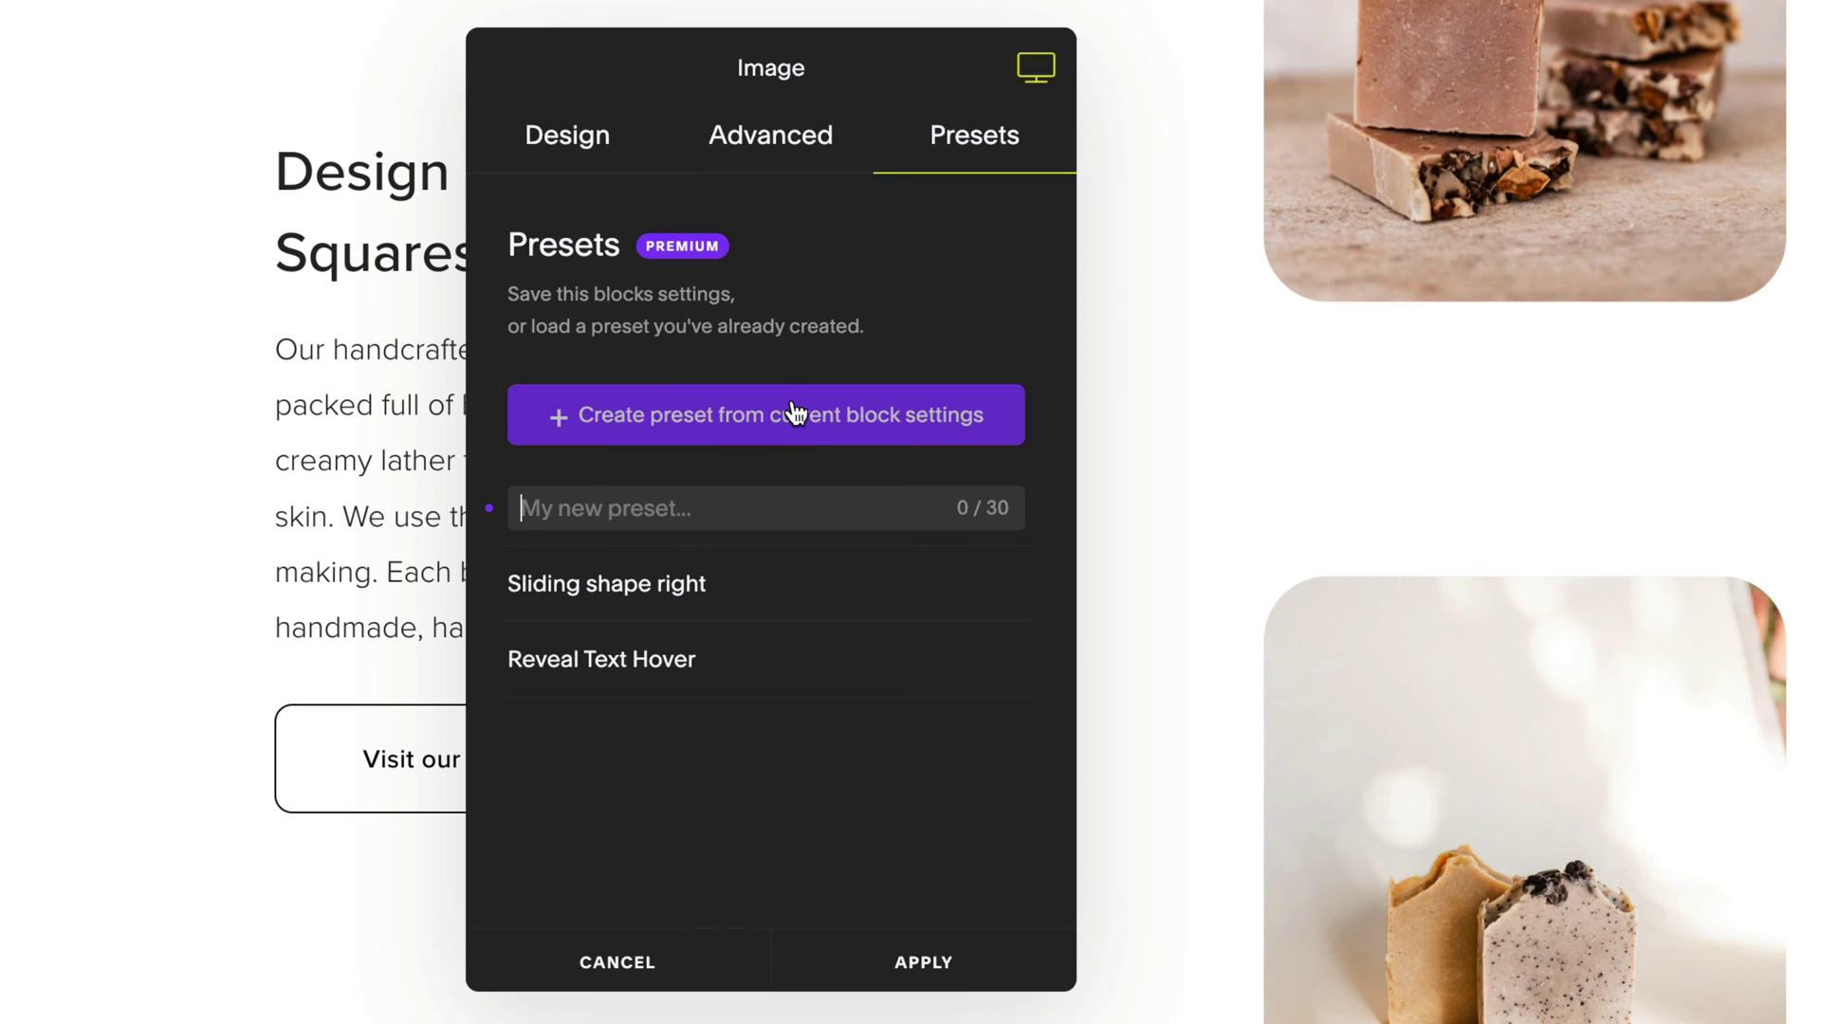
pyautogui.write('Parallax Scrolling Slow')
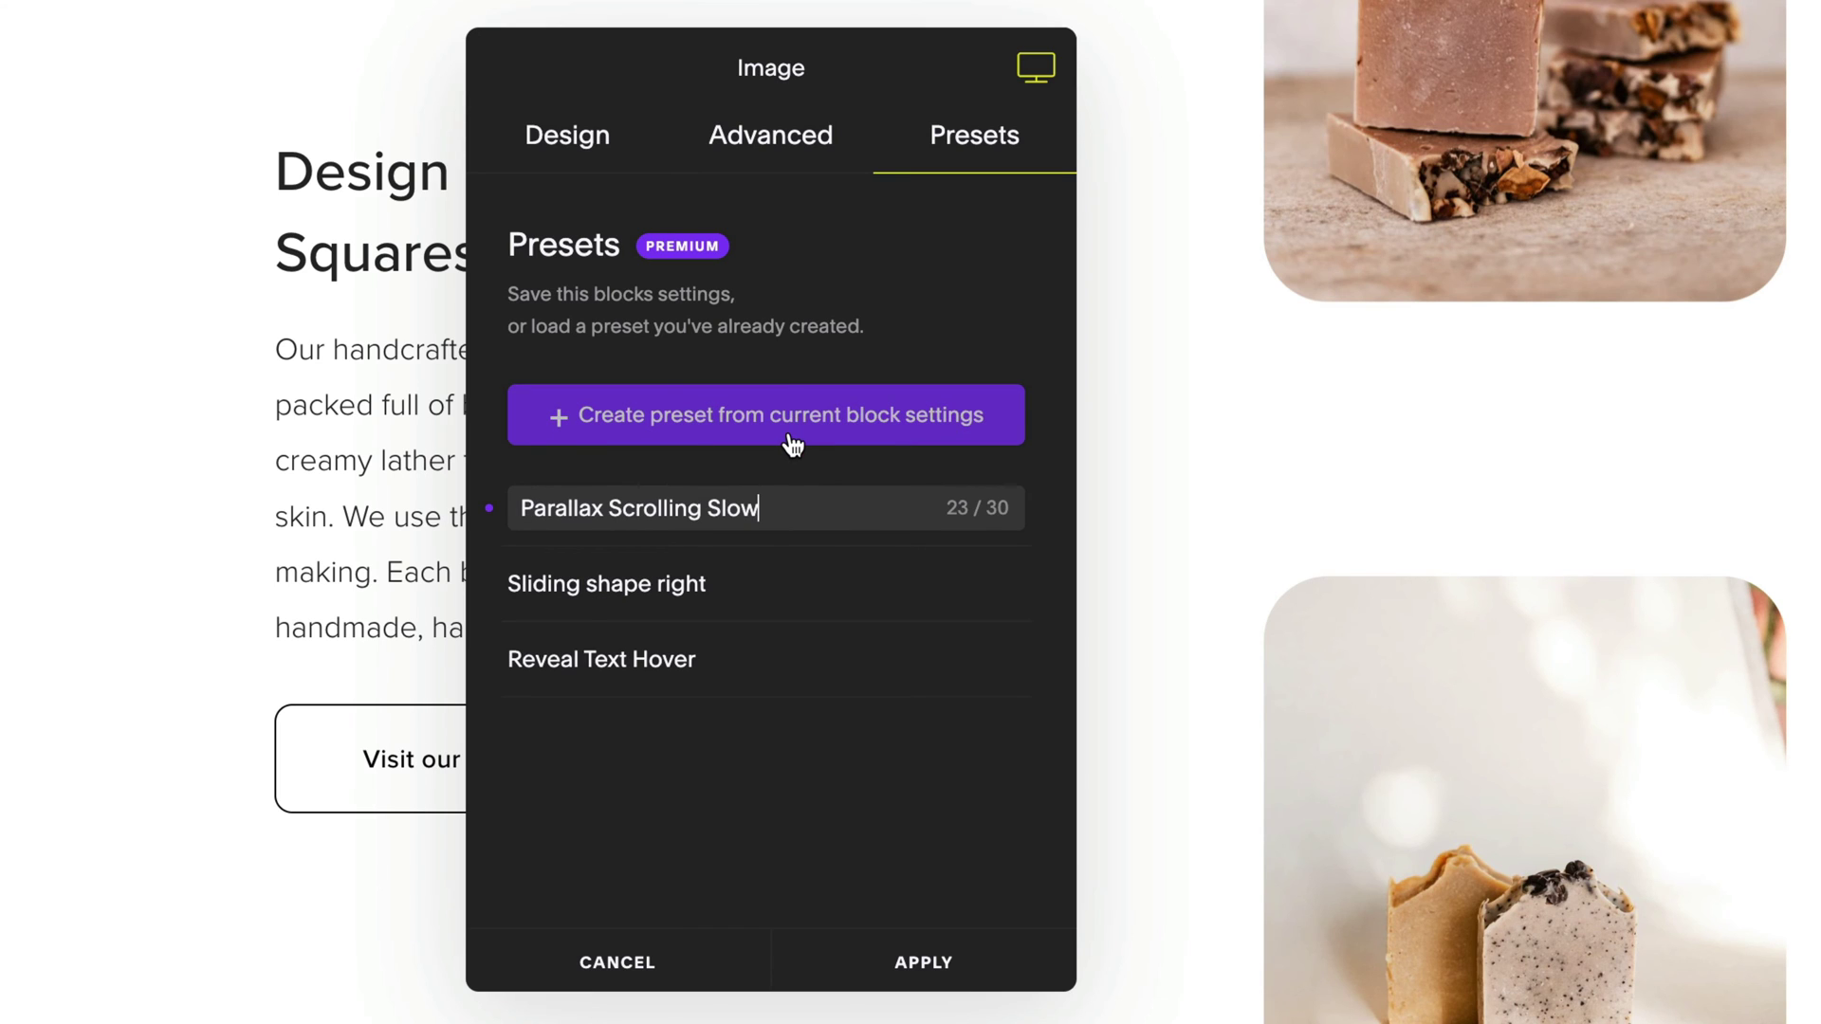
pyautogui.press('Return')
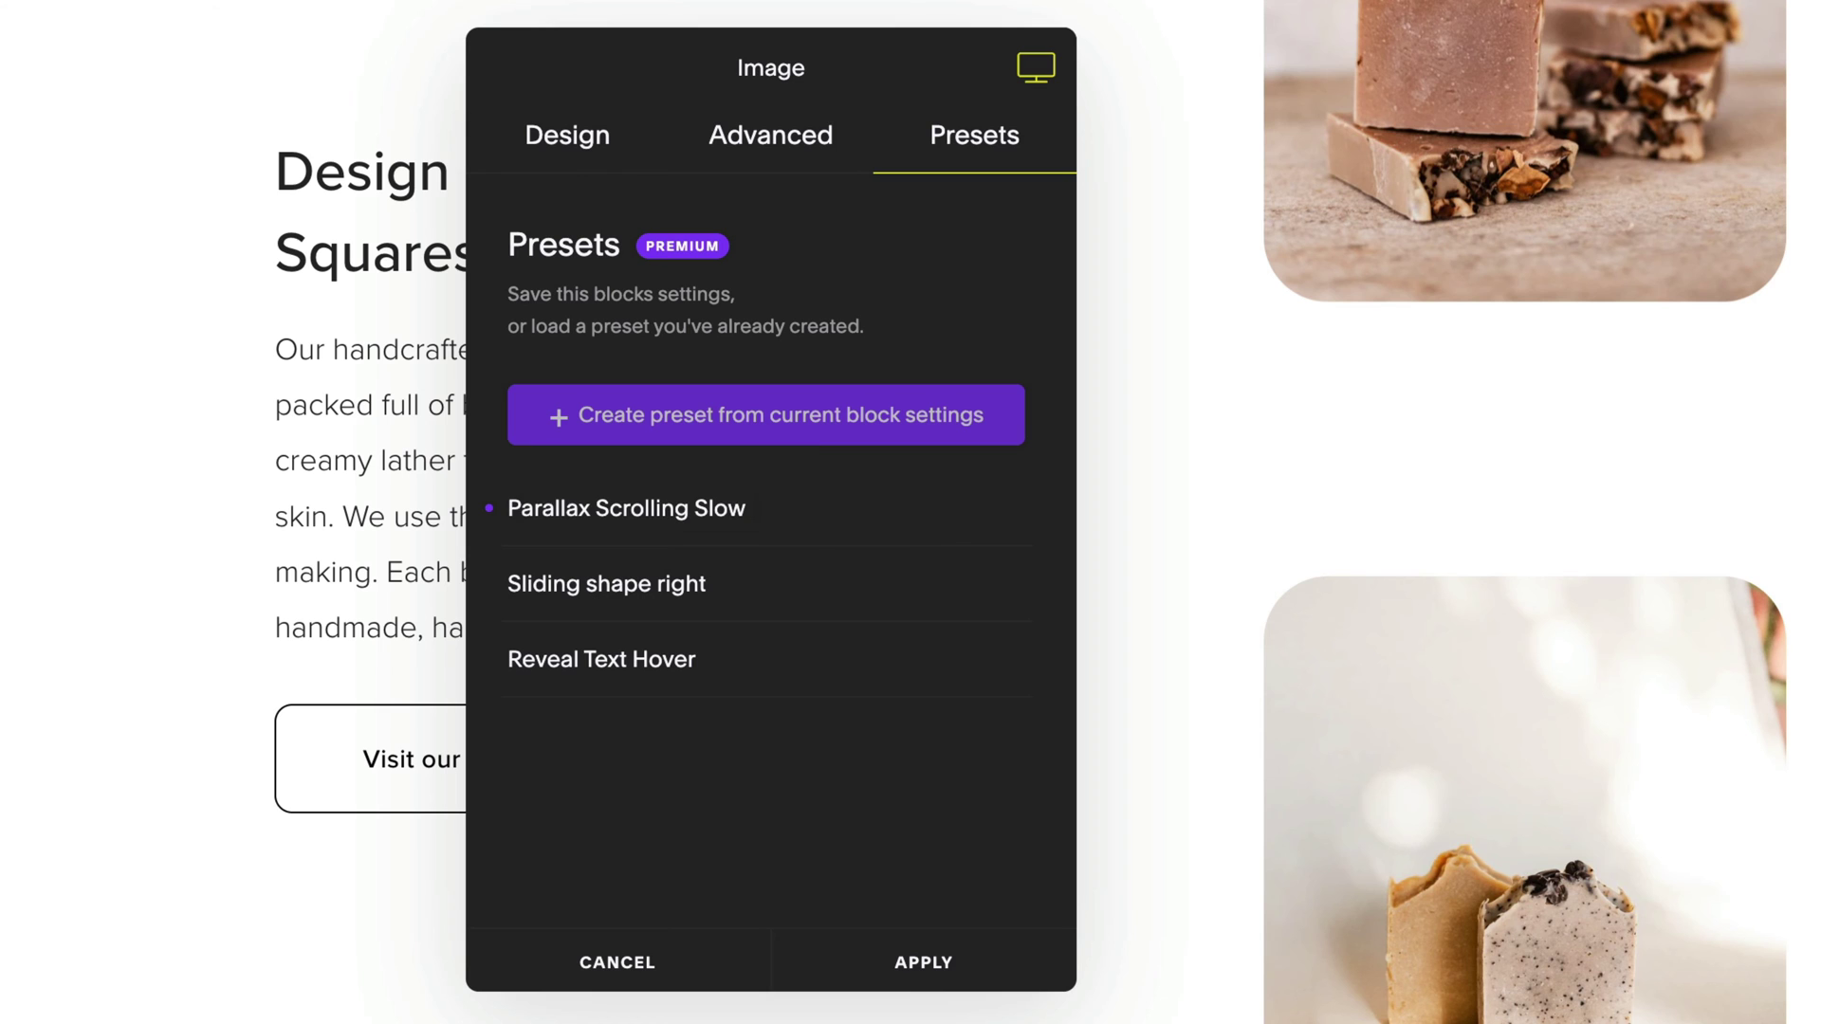
pyautogui.click(921, 968)
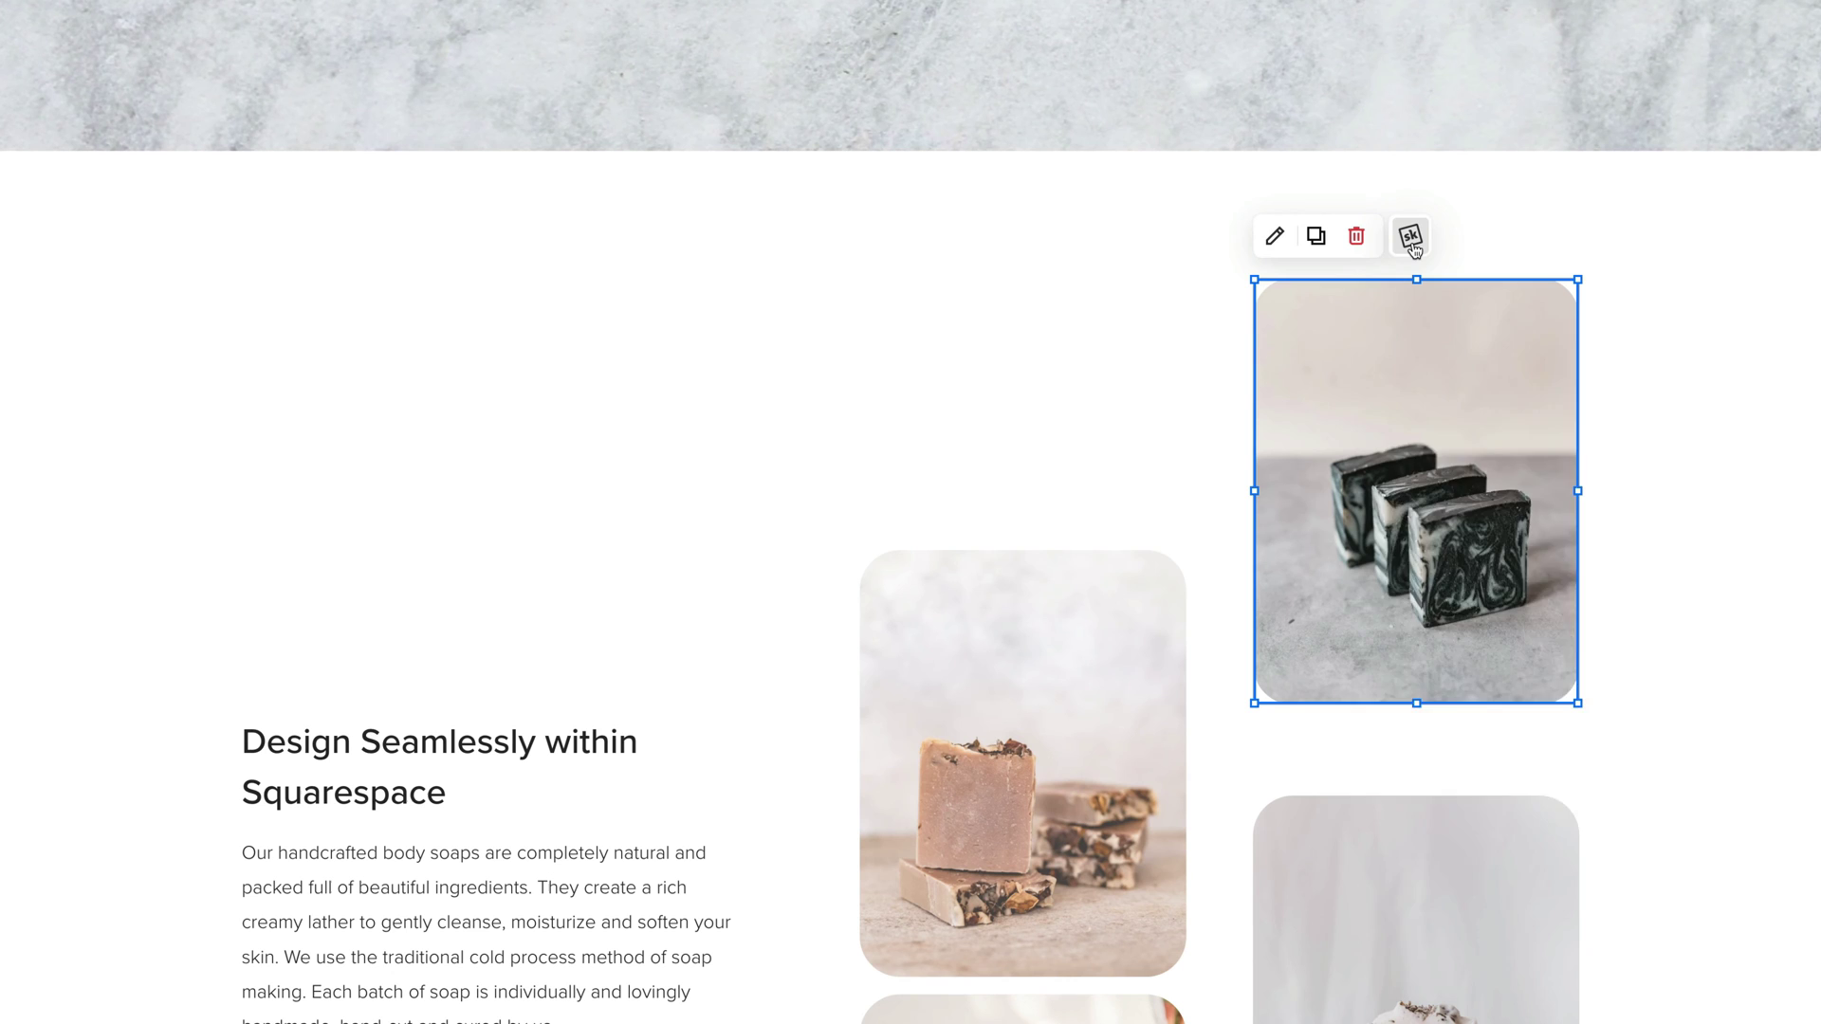
# Step: On another soap image, duplicate the 'Parallax Scrolling Slow' preset and rename the copy 'Parallax Scrolling Fast'
pyautogui.click(1412, 241)
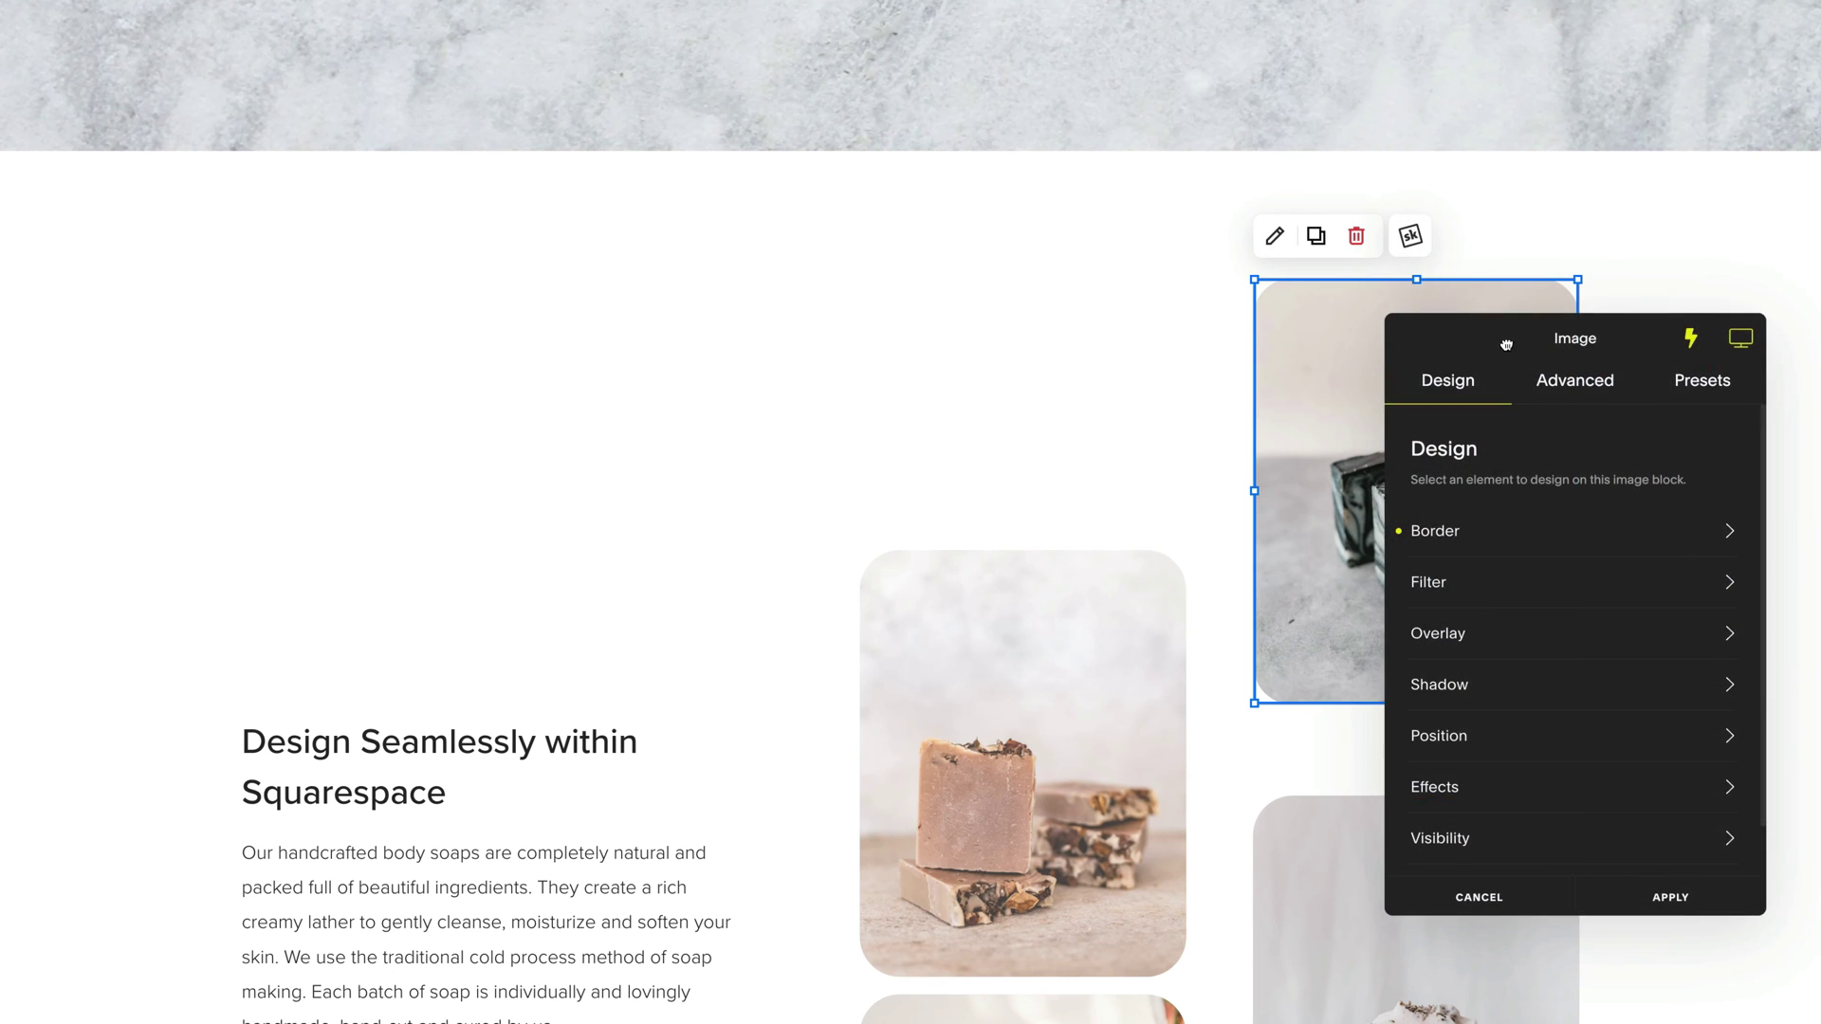
pyautogui.moveTo(1506, 344); pyautogui.dragTo(829, 281)
pyautogui.click(1033, 328)
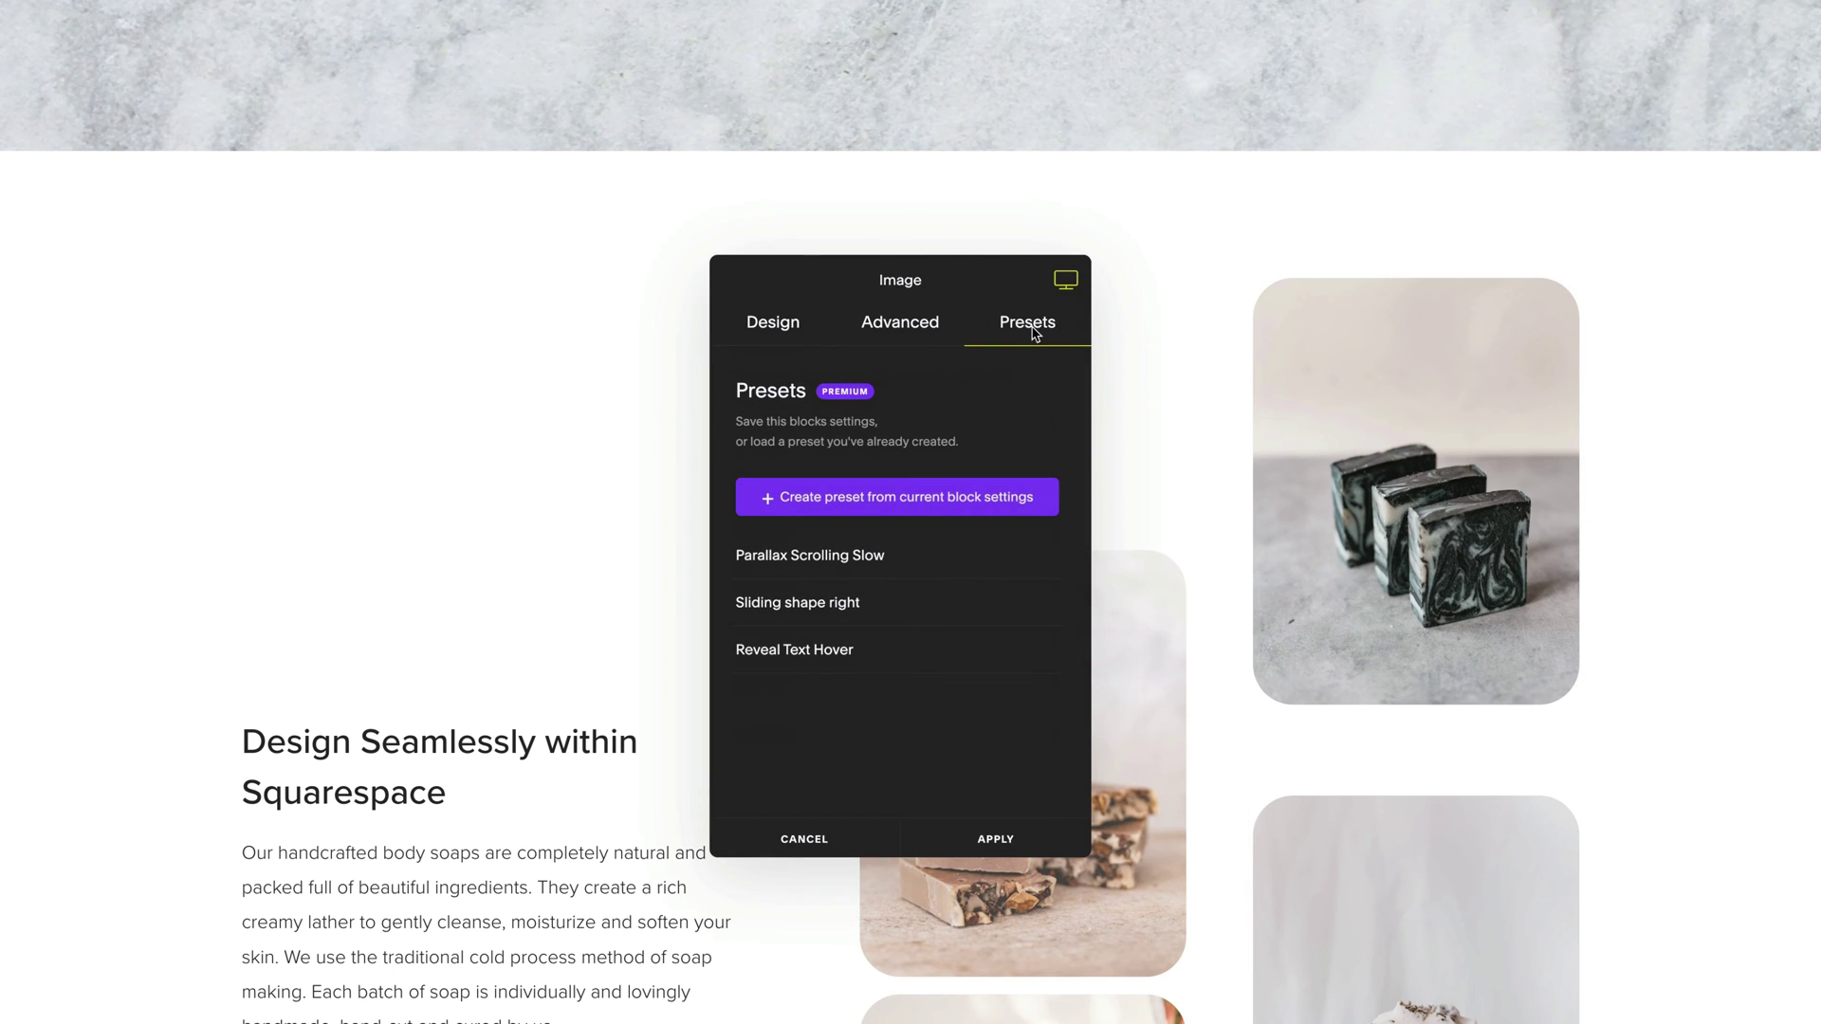
pyautogui.click(1053, 565)
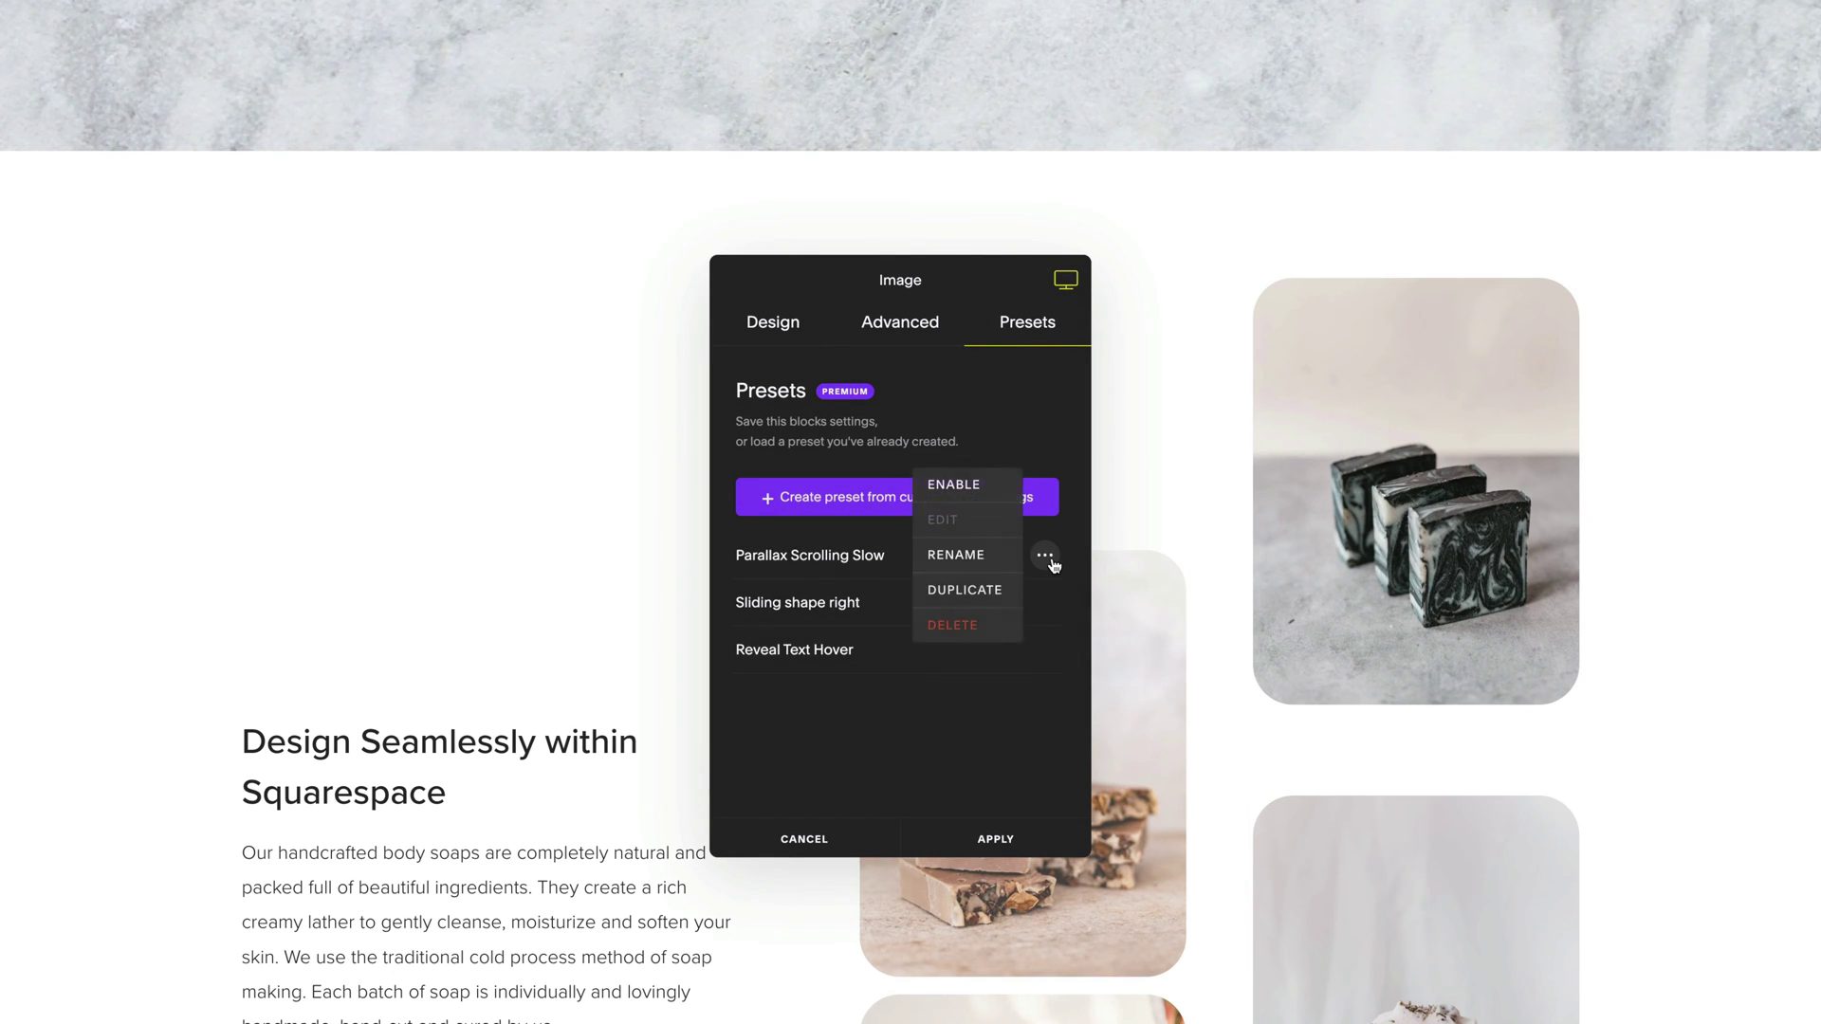
pyautogui.click(1002, 592)
pyautogui.doubleClick(879, 557)
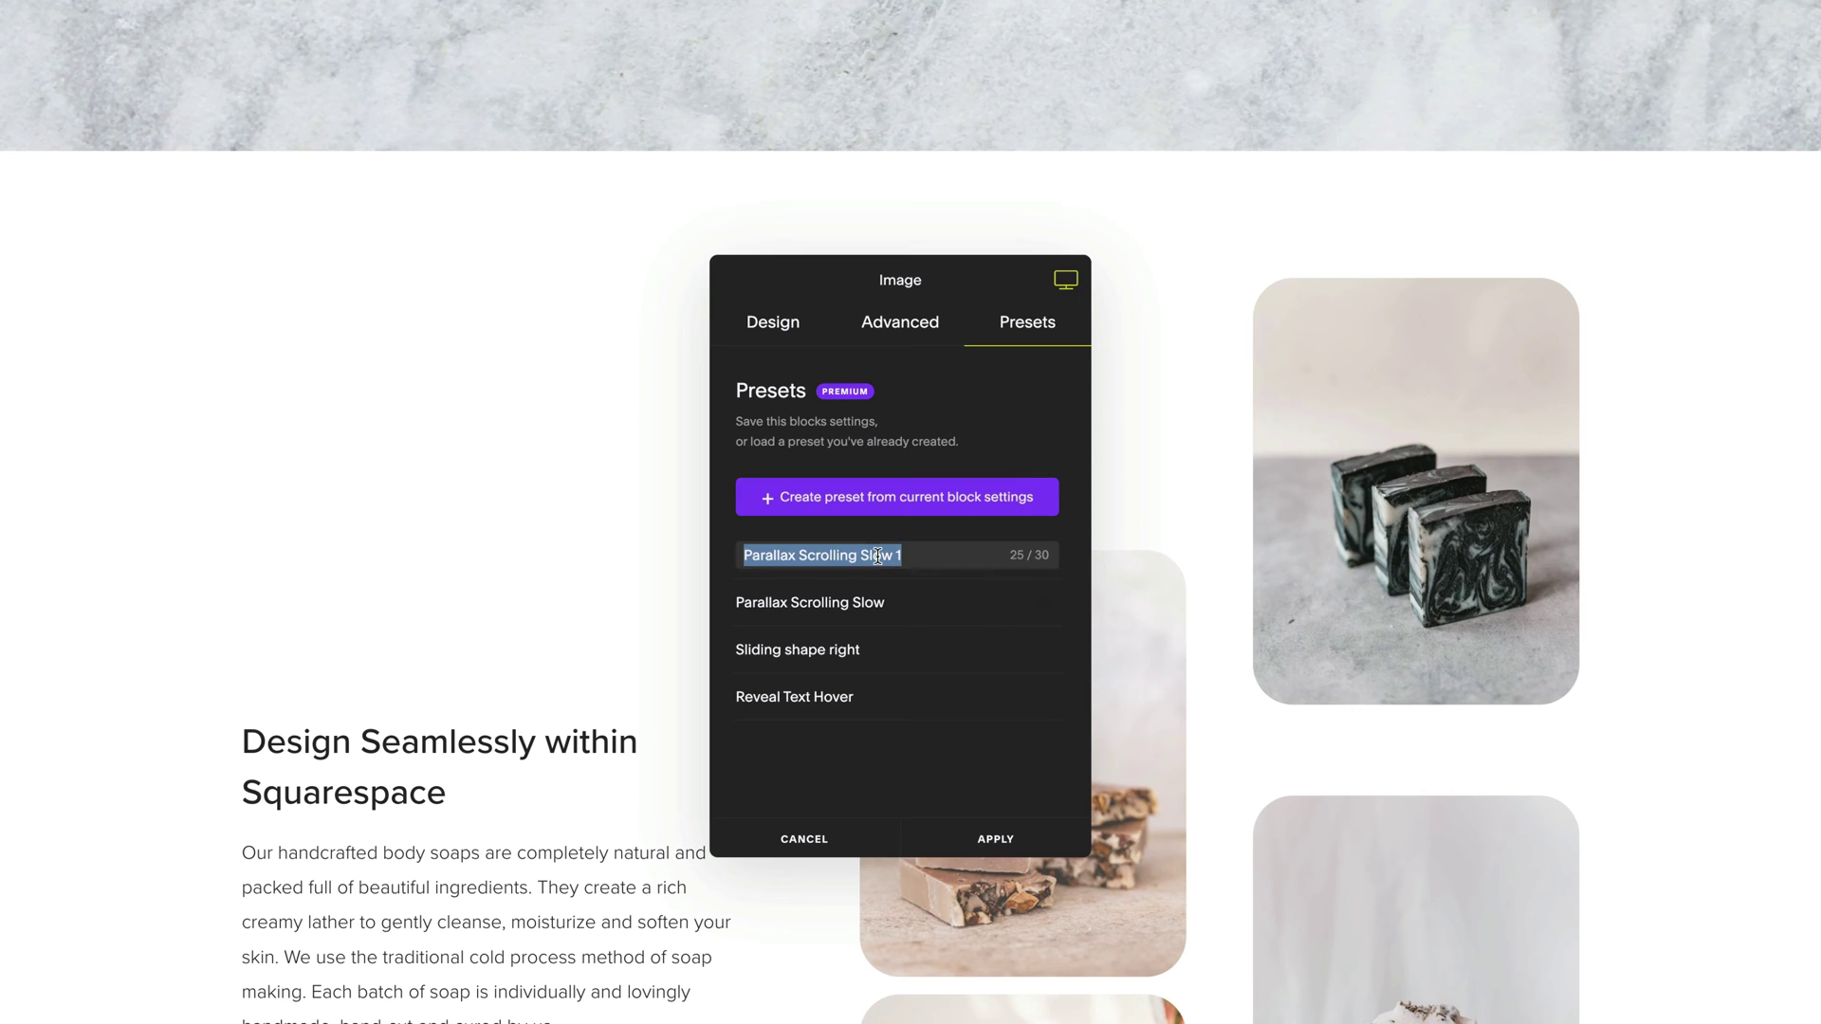
pyautogui.write('Parallax Scrolling Fast')
pyautogui.press('Return')
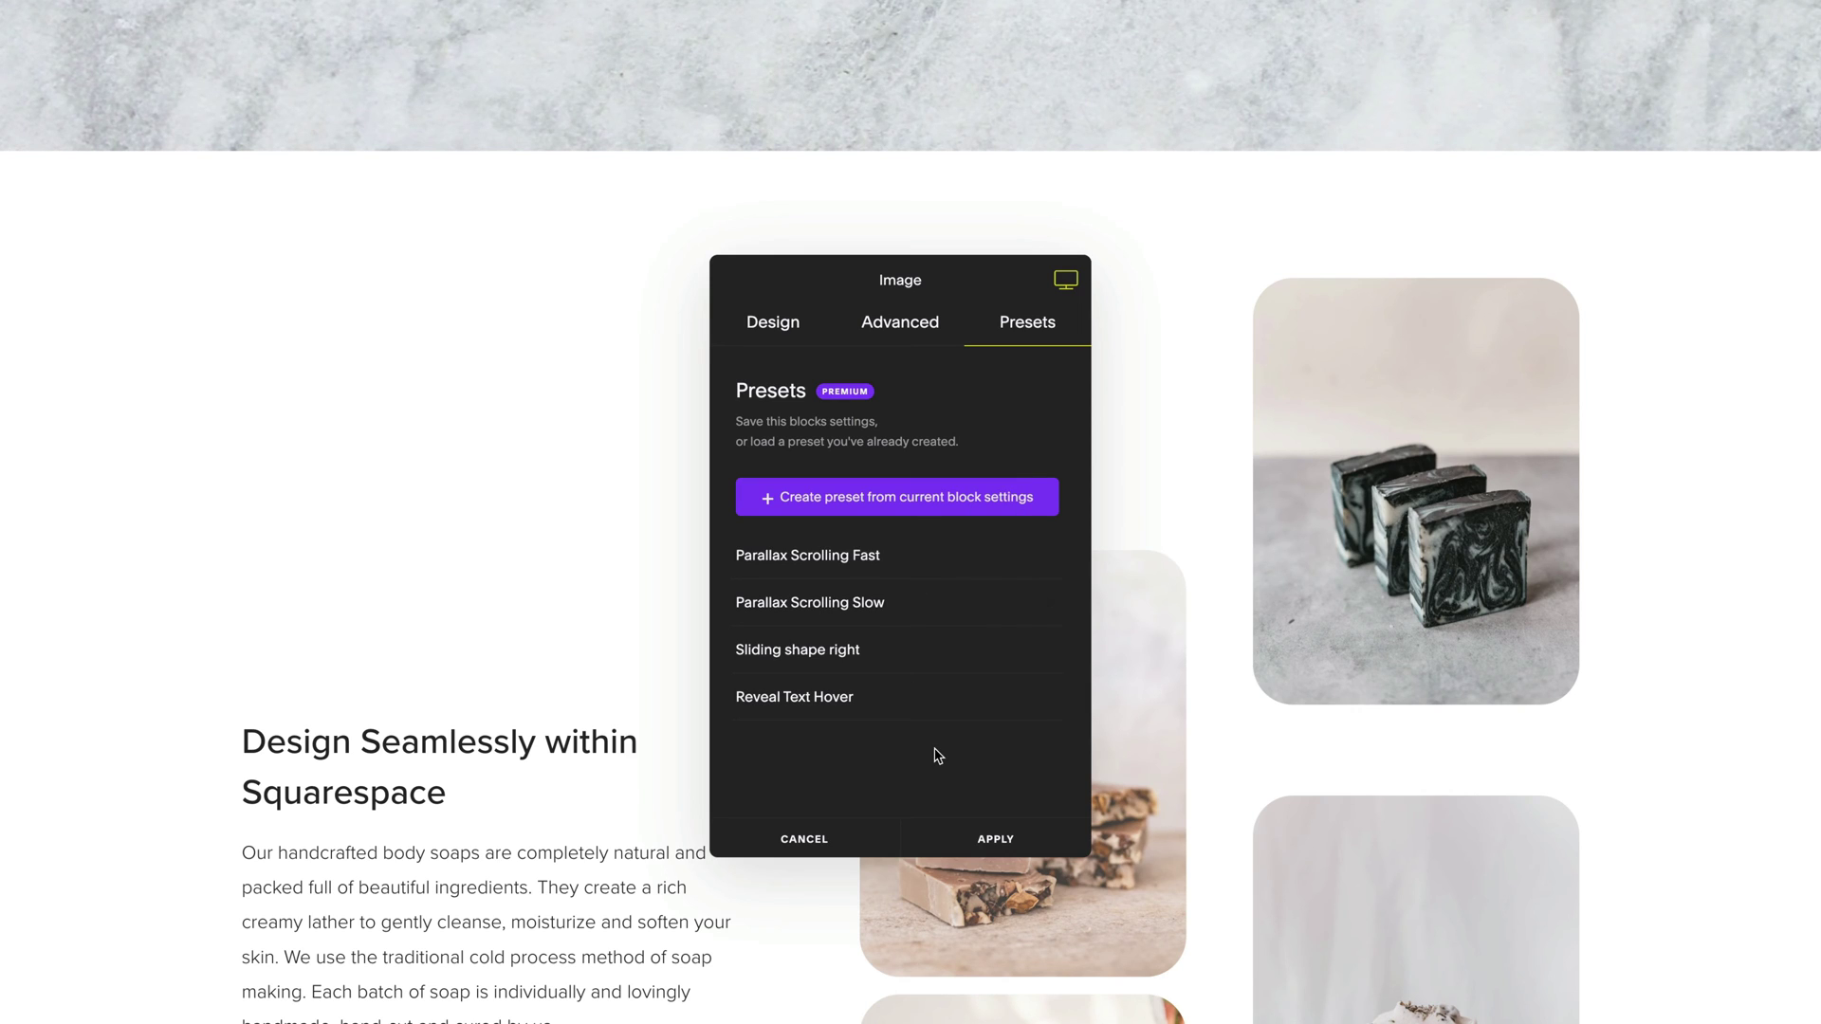
# Step: Edit 'Parallax Scrolling Fast' and enable its vertical movement under Advanced > Scroll Effects
pyautogui.click(1045, 559)
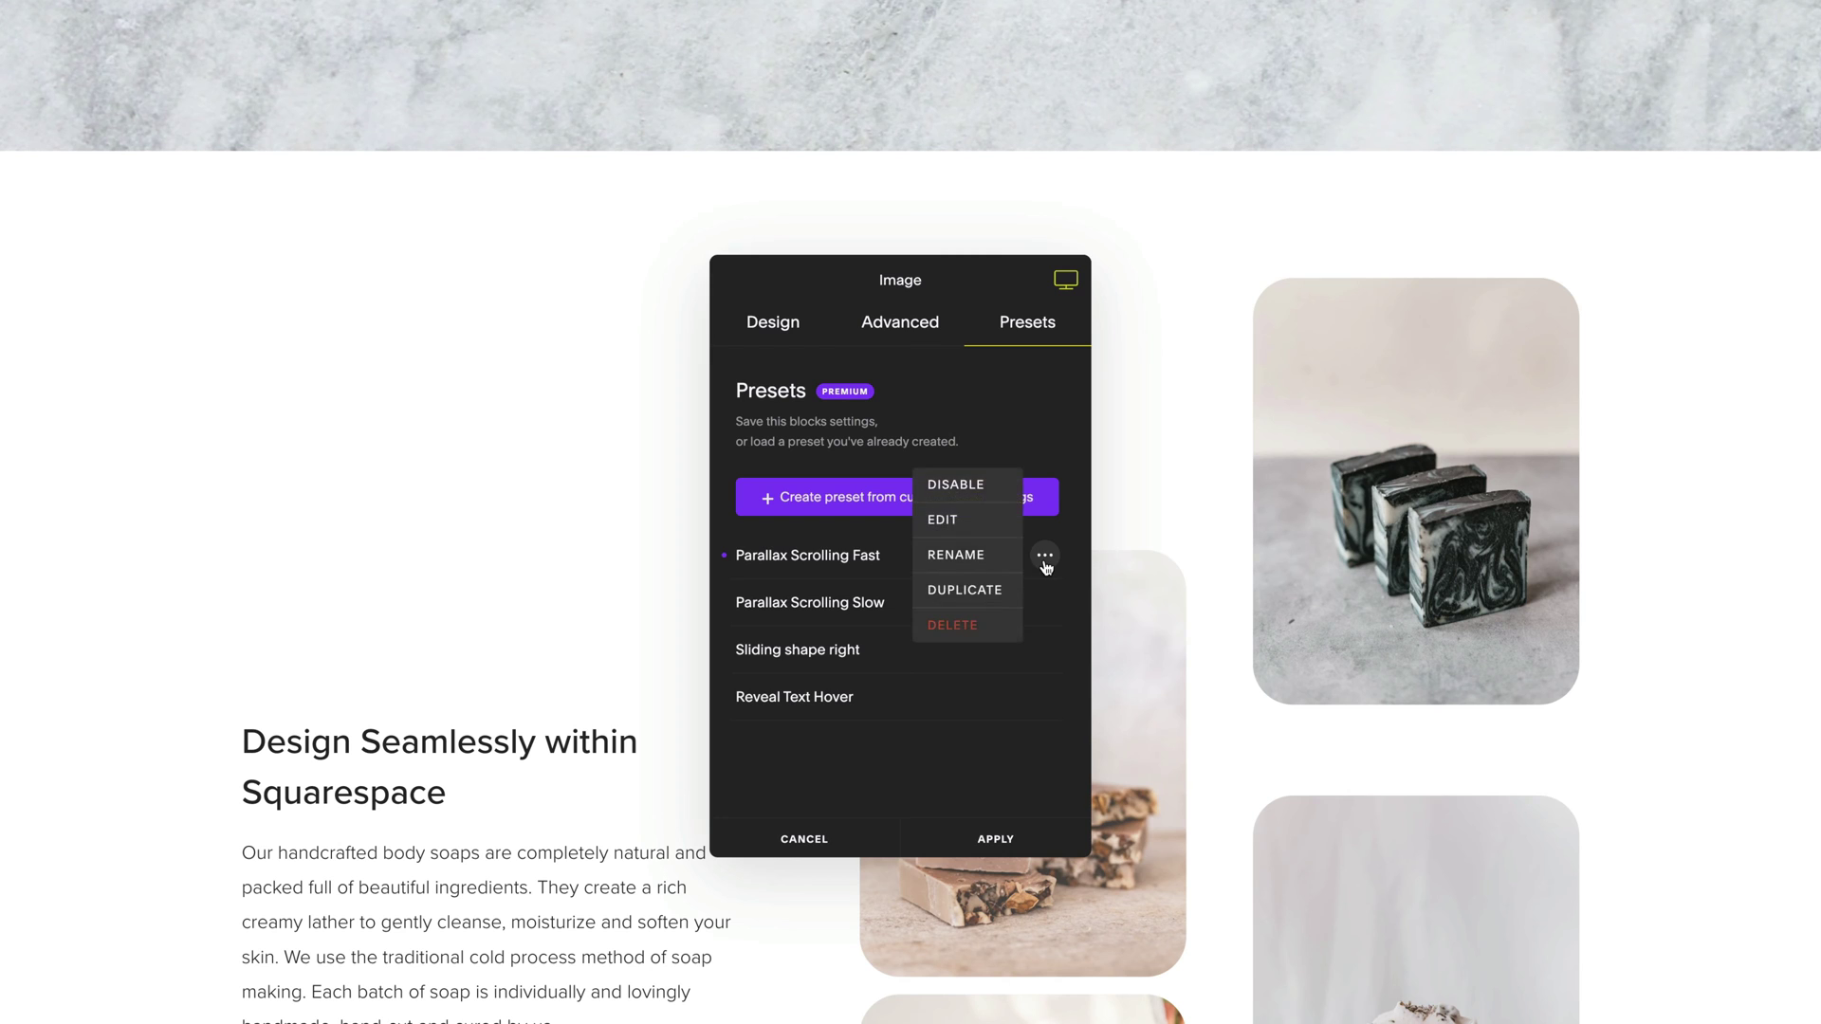
pyautogui.click(991, 522)
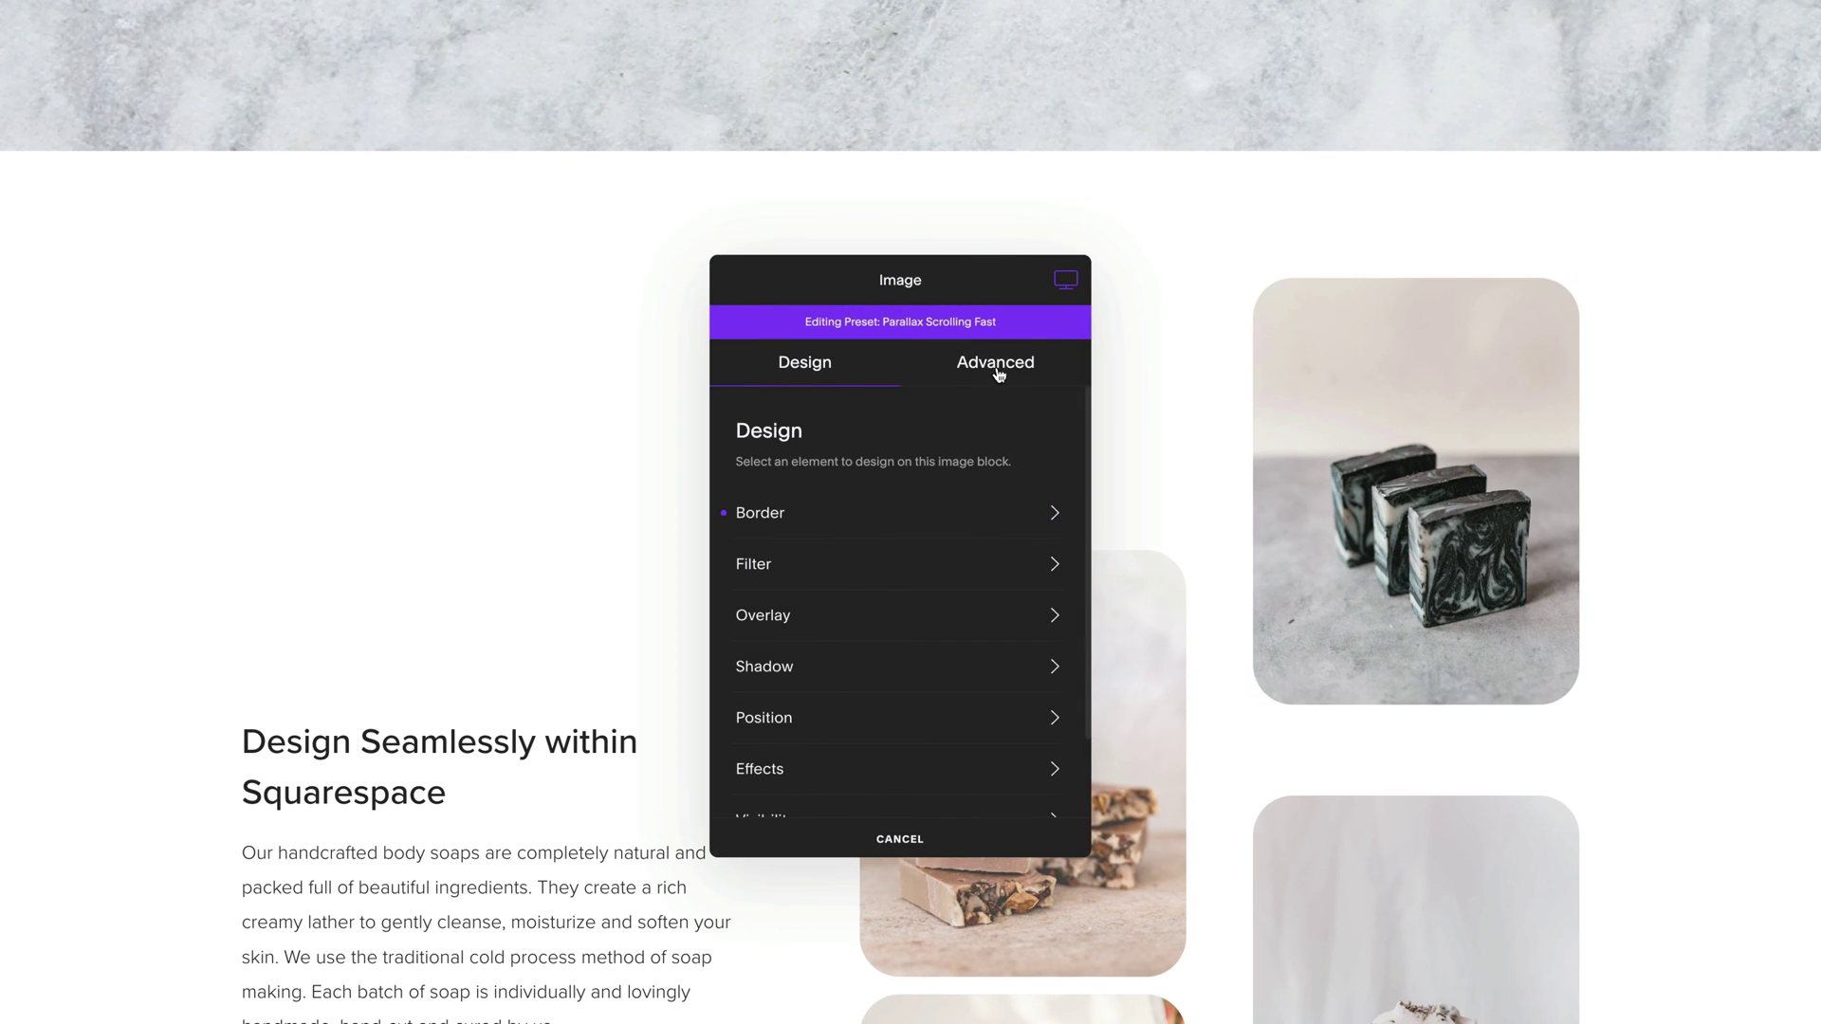
pyautogui.click(998, 365)
pyautogui.click(787, 512)
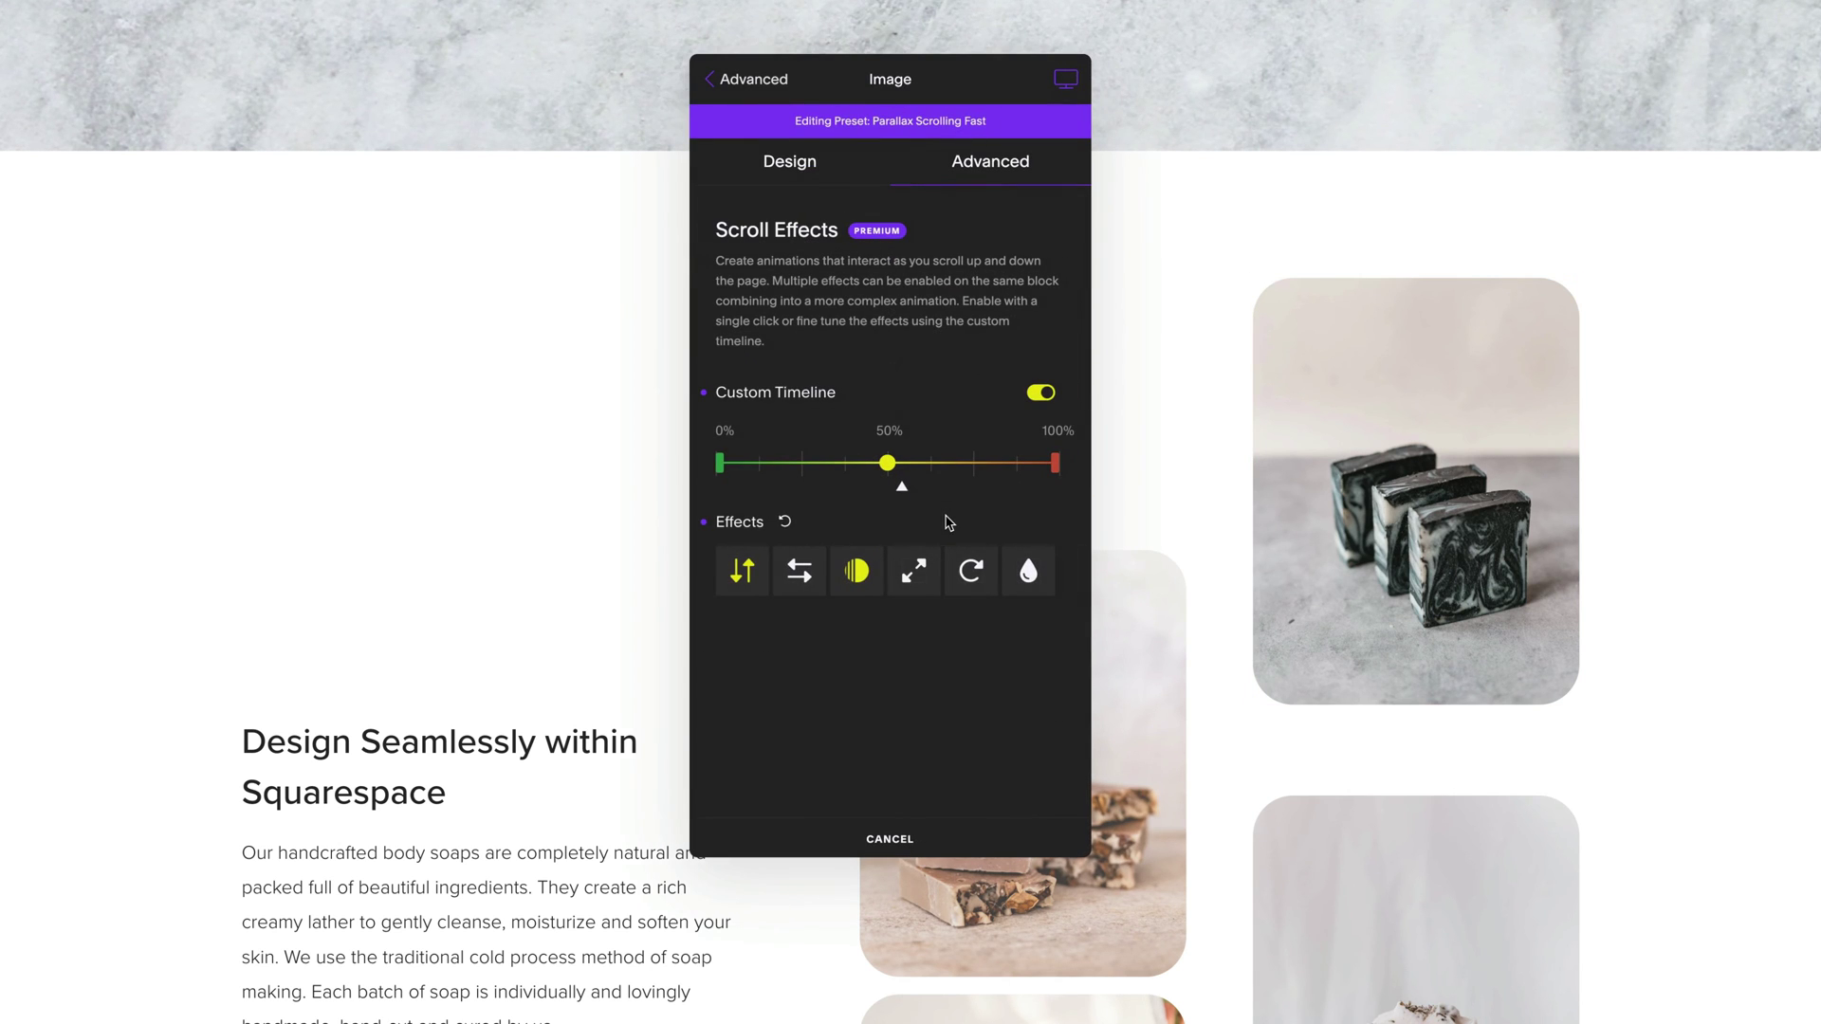
pyautogui.click(742, 568)
pyautogui.scroll(-1, 933, 645)
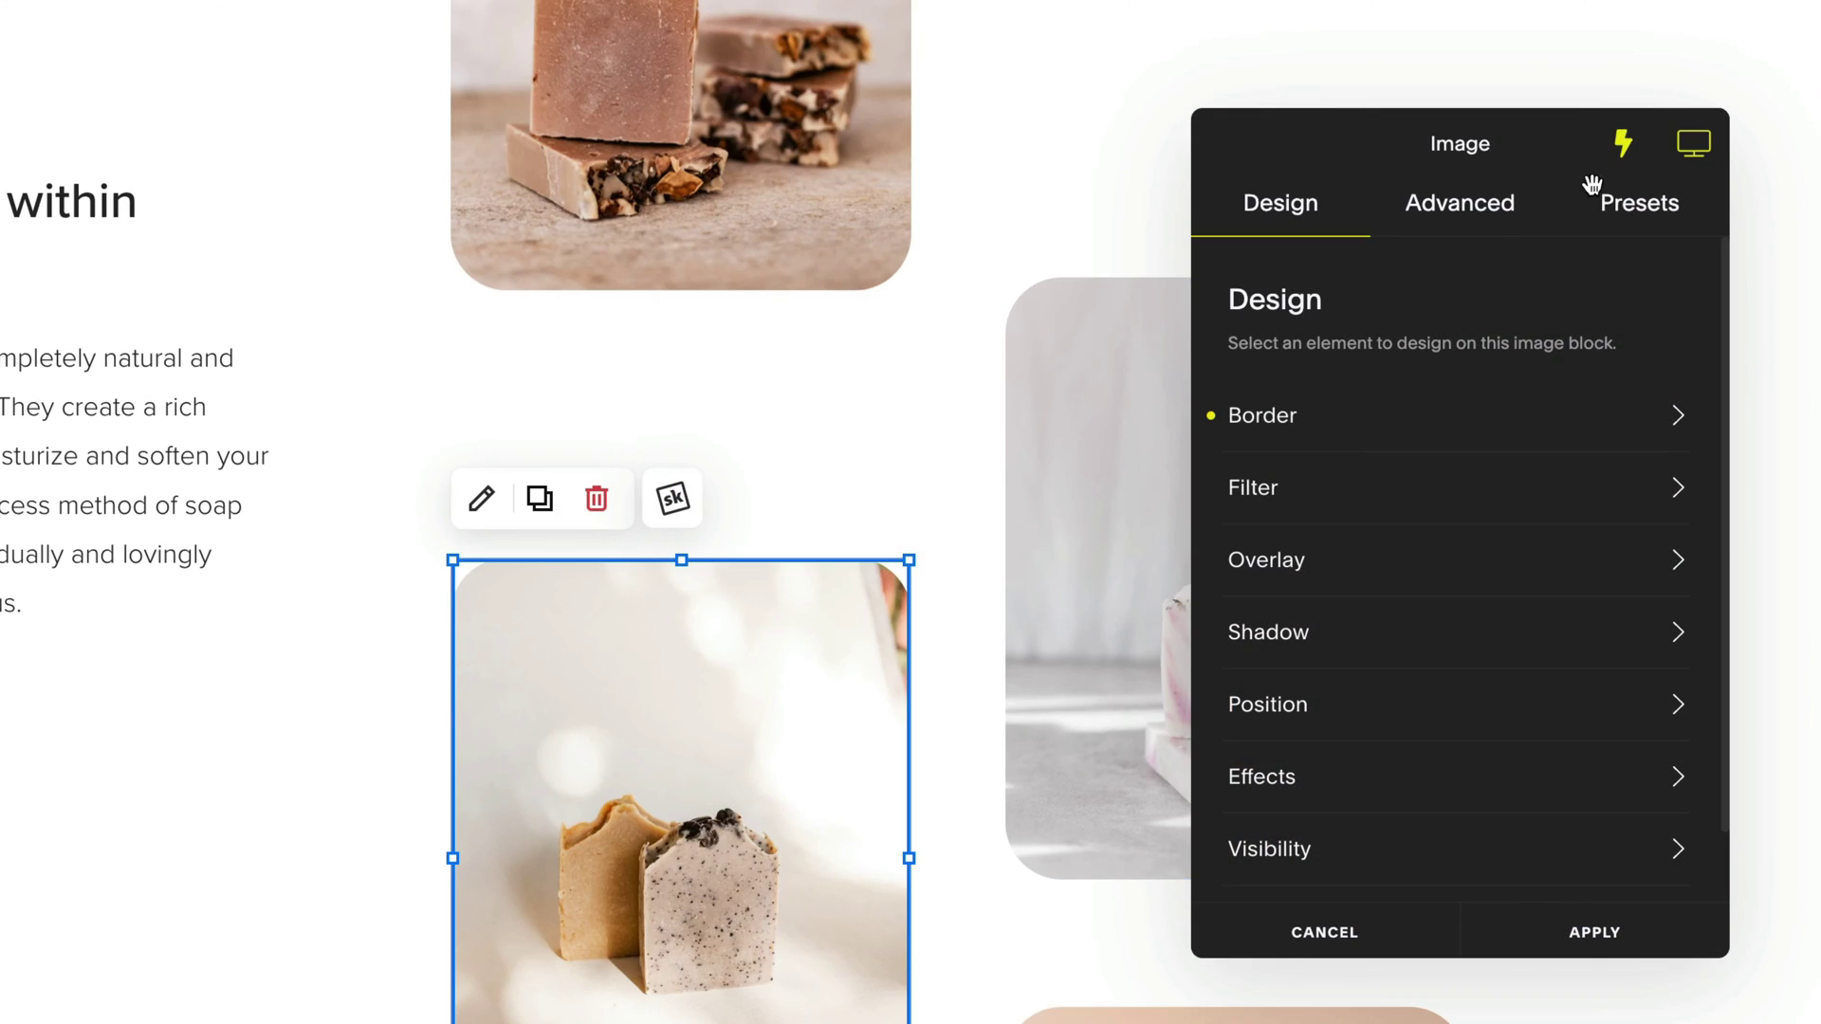
# Step: Apply a saved parallax preset to the current soap image and to the pink soap image
pyautogui.click(1638, 199)
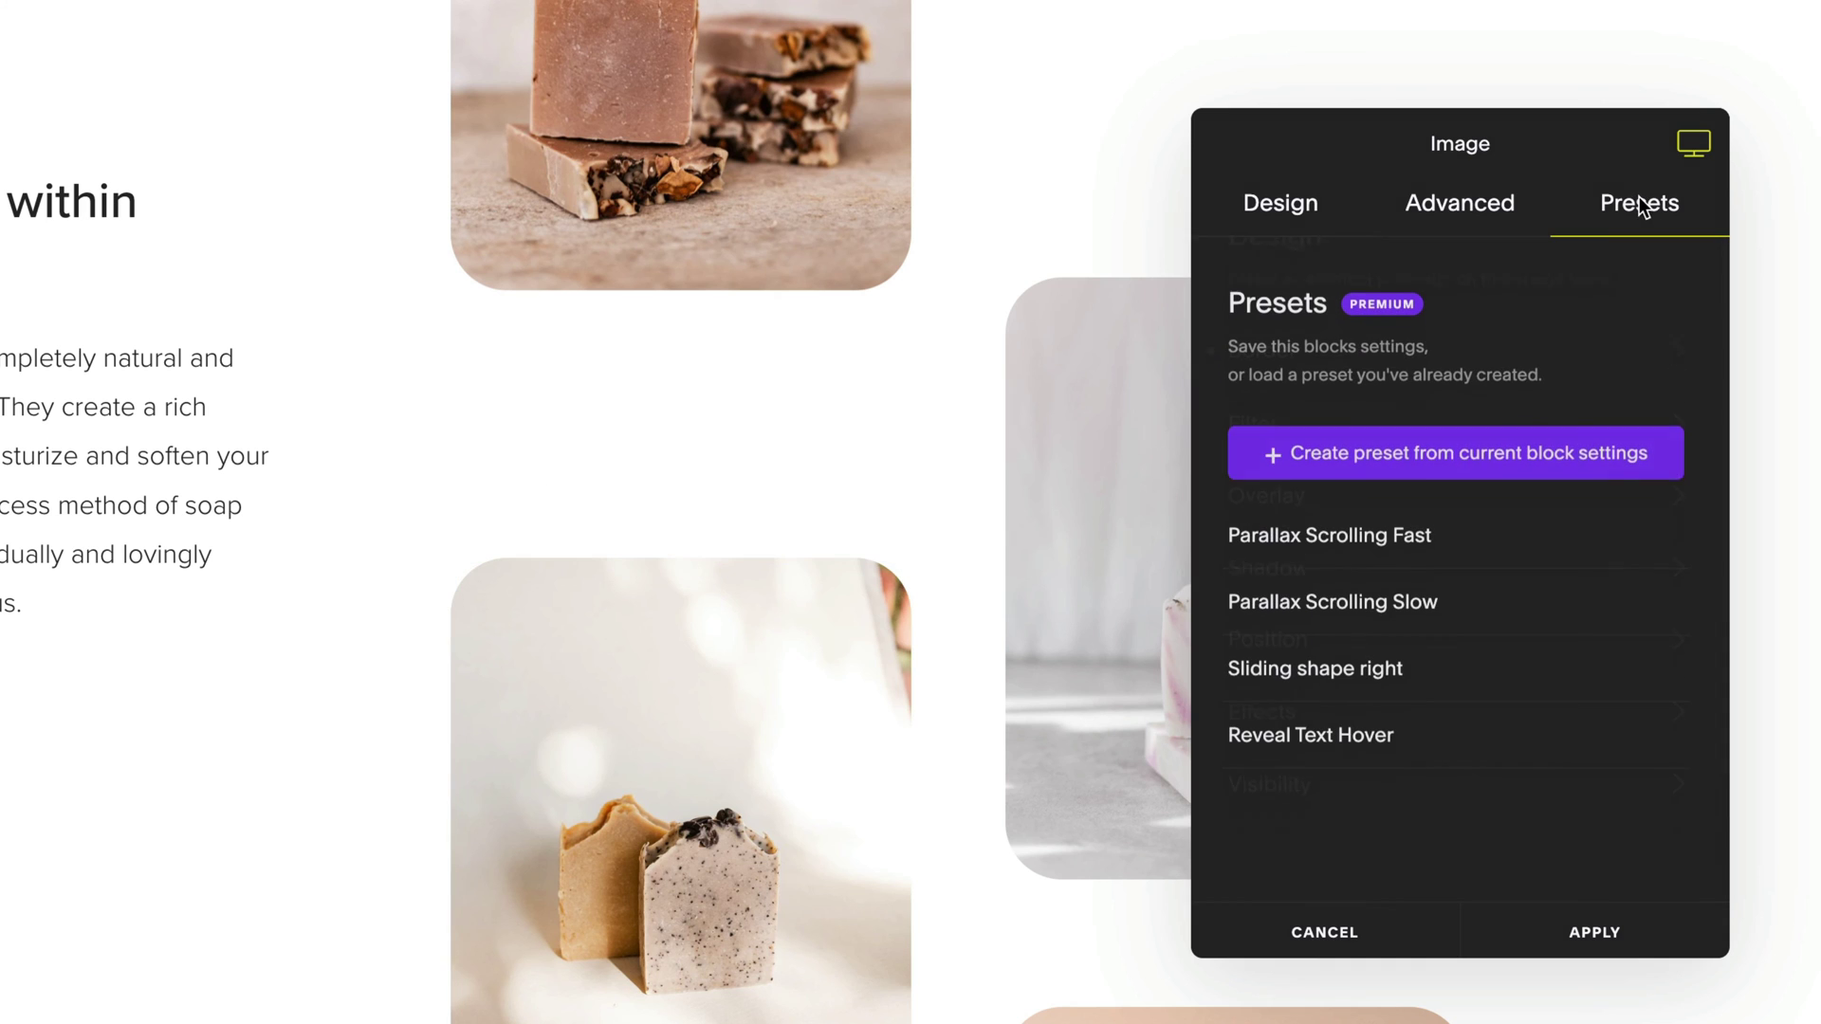
pyautogui.click(1593, 931)
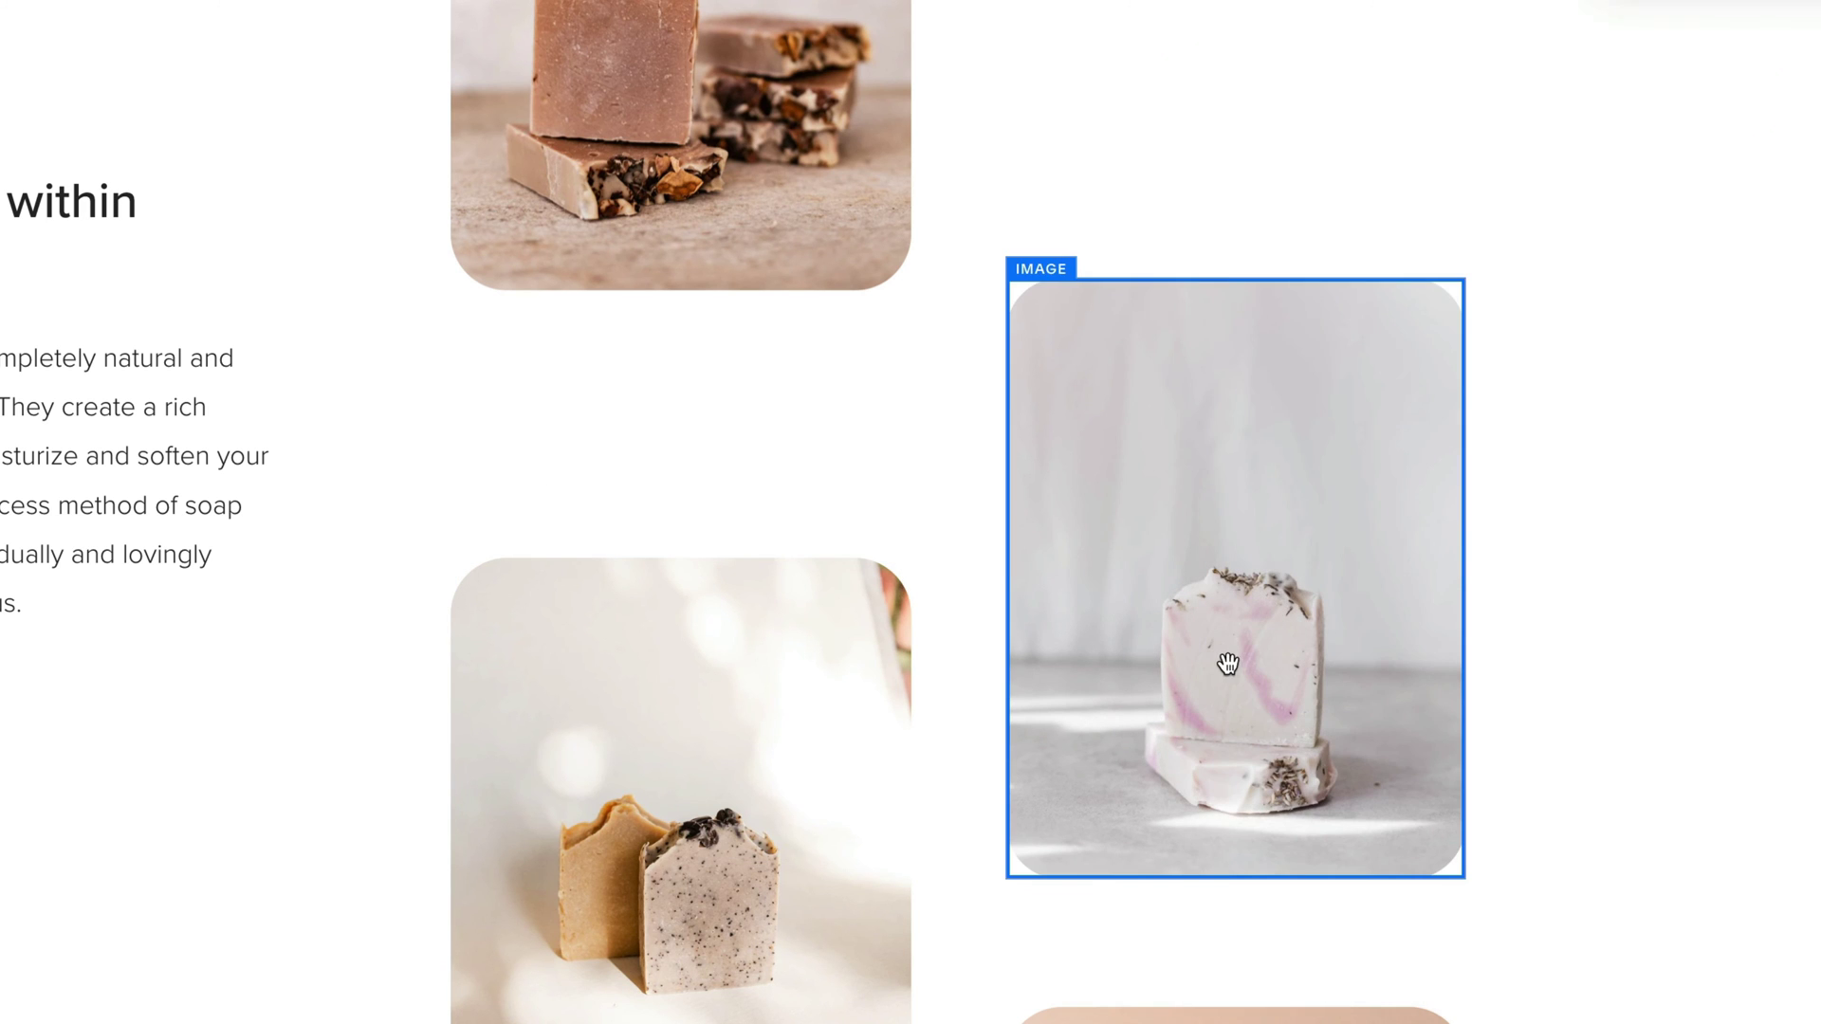
pyautogui.click(1227, 216)
pyautogui.click(1639, 205)
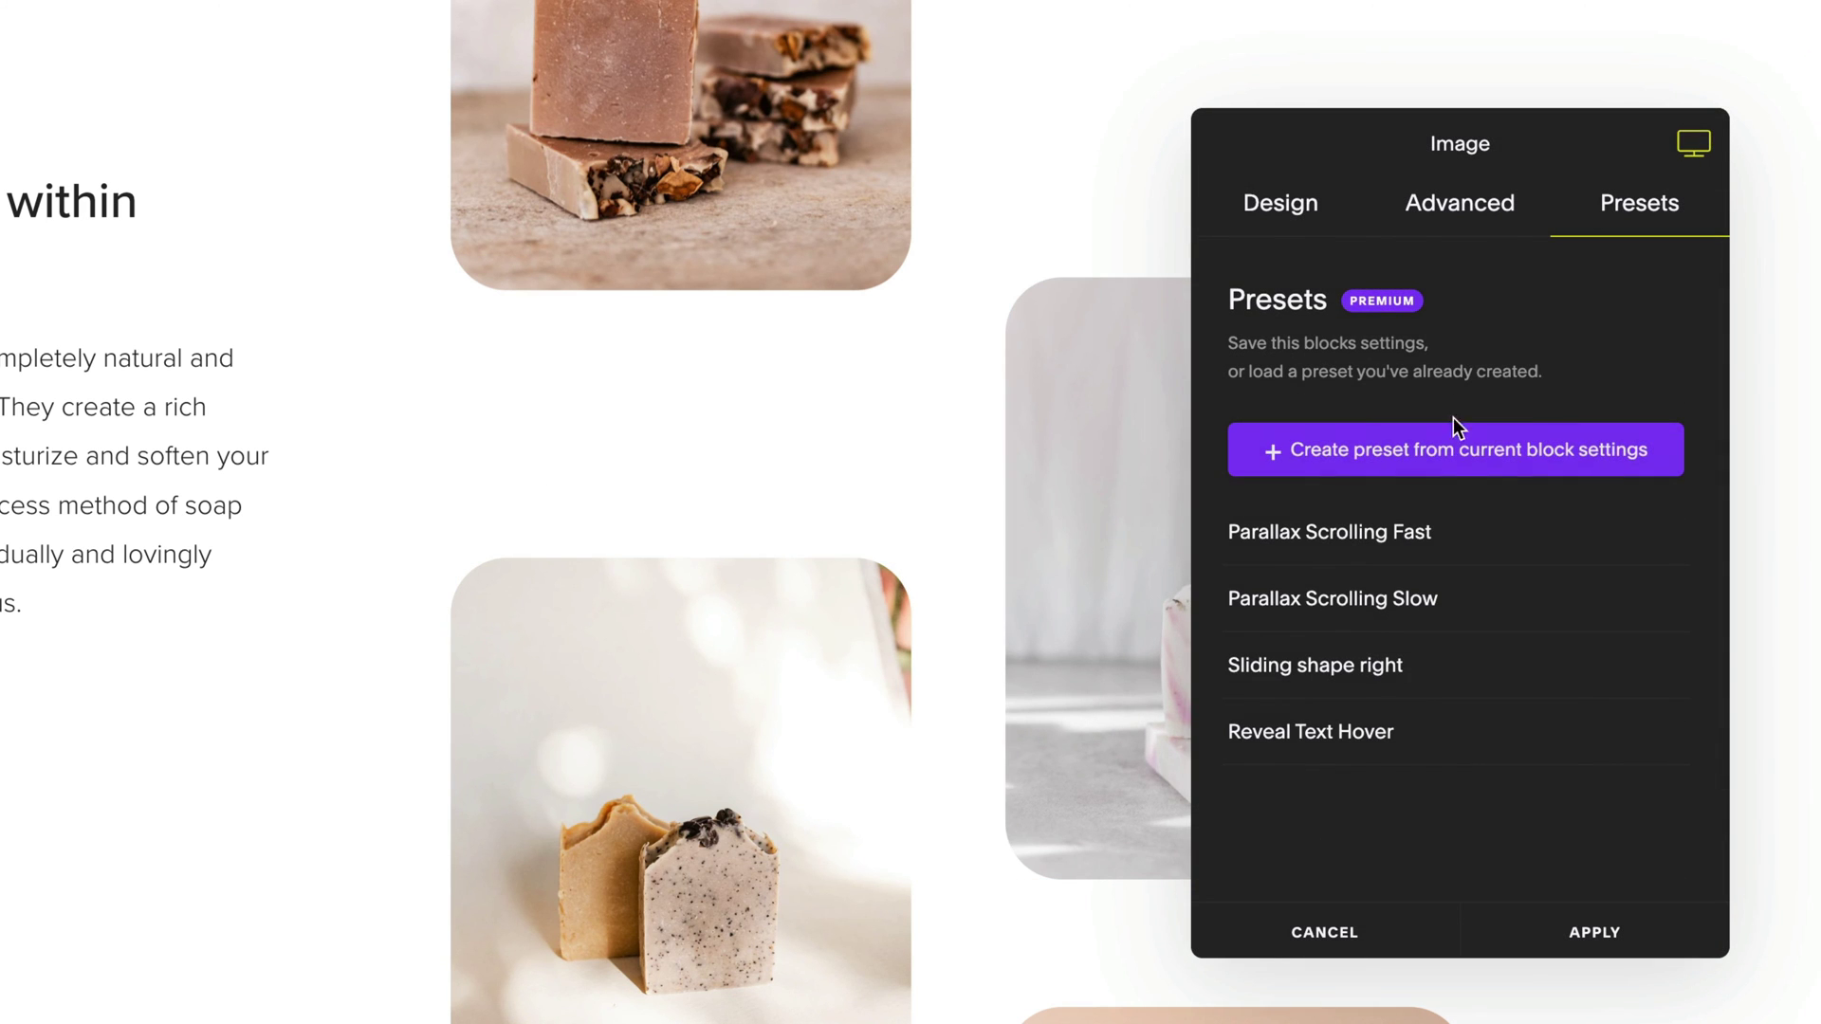
pyautogui.click(1624, 949)
# Step: Select the stacked soap image further down and bring up its saved presets list
pyautogui.scroll(-5, 1069, 866)
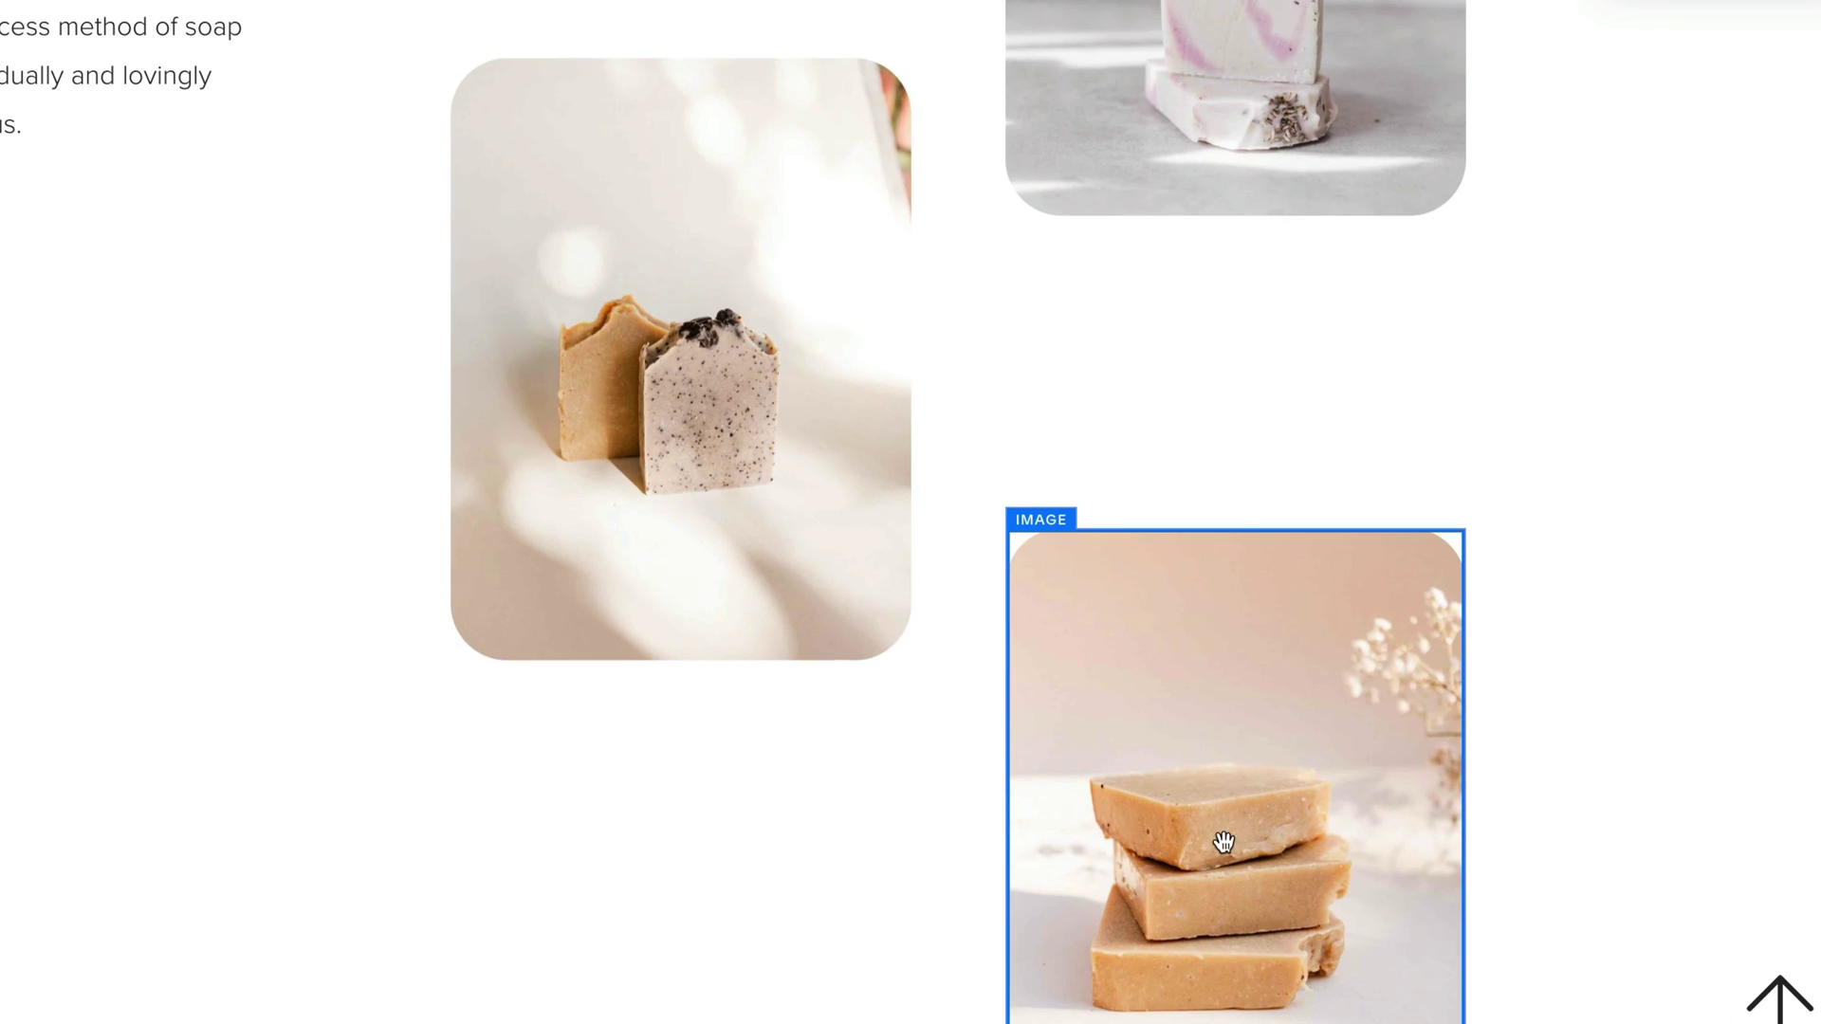
pyautogui.click(1233, 816)
pyautogui.click(1228, 468)
pyautogui.click(1615, 214)
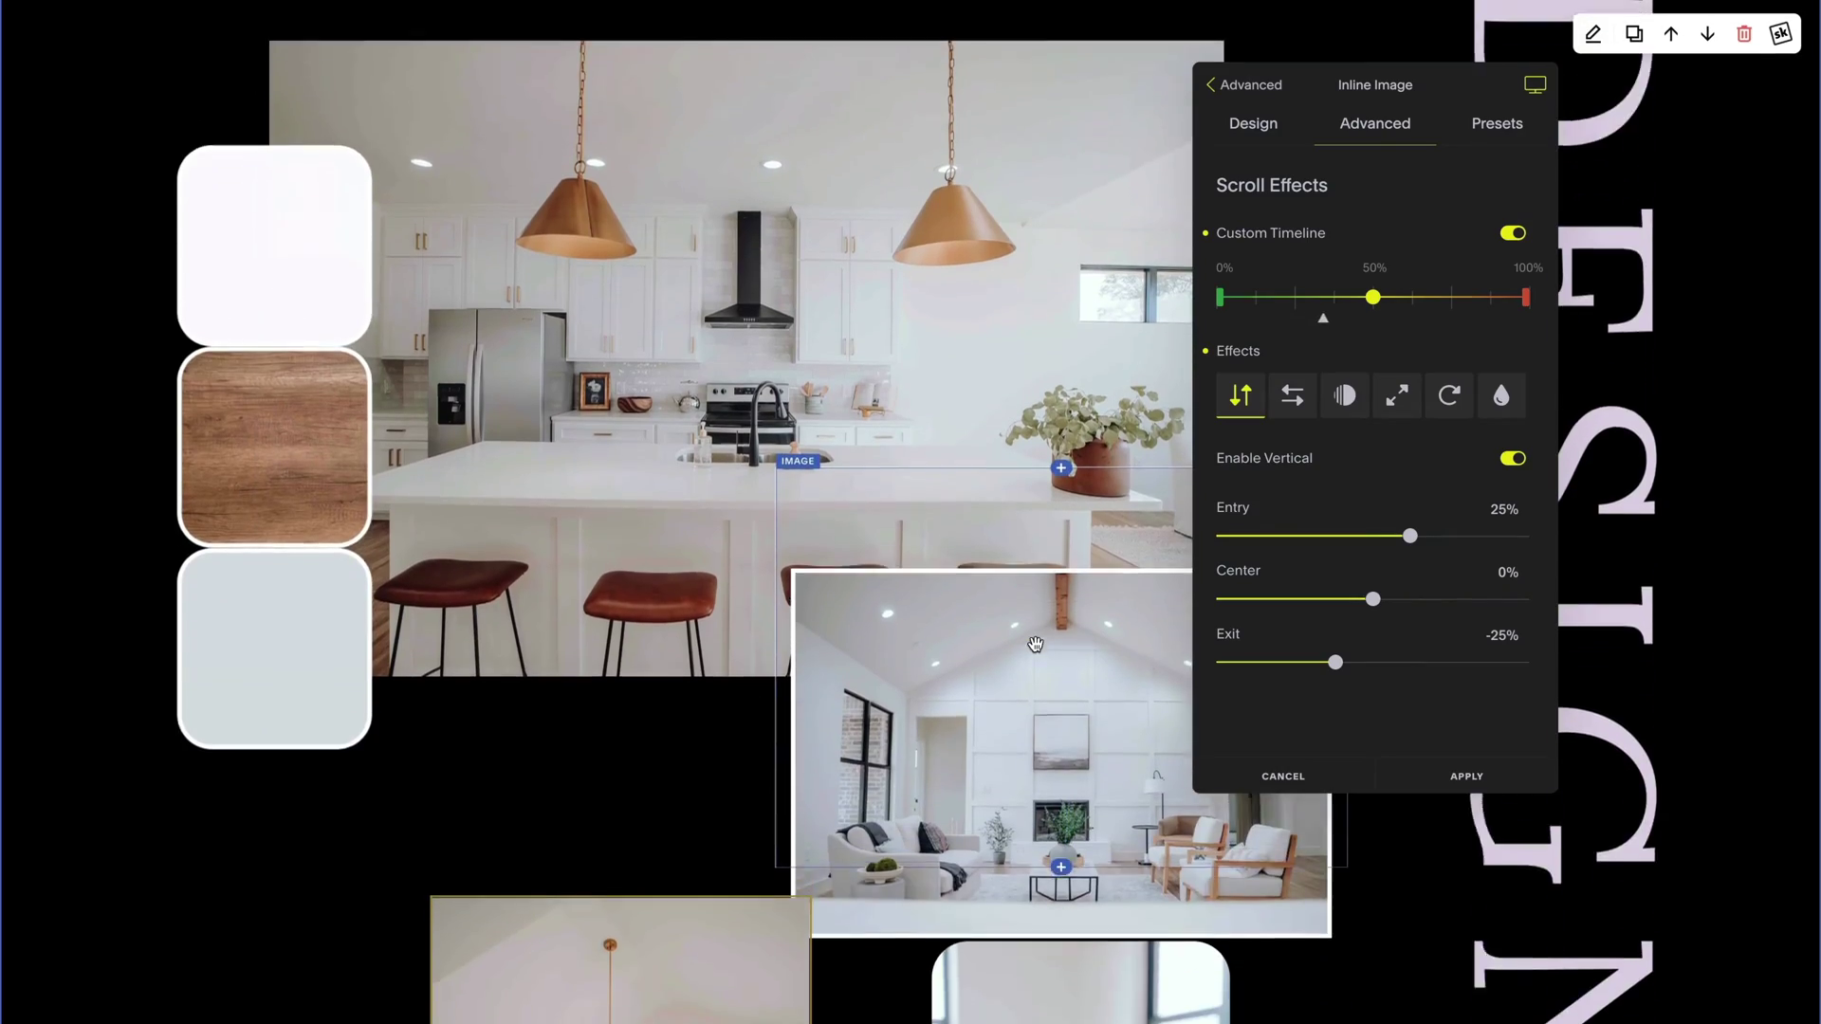
# Step: Adjust the exit strength of the Architecture image's scale effect (Entry 0%, Center 100%, Exit 0%)
pyautogui.scroll(-2, 1034, 645)
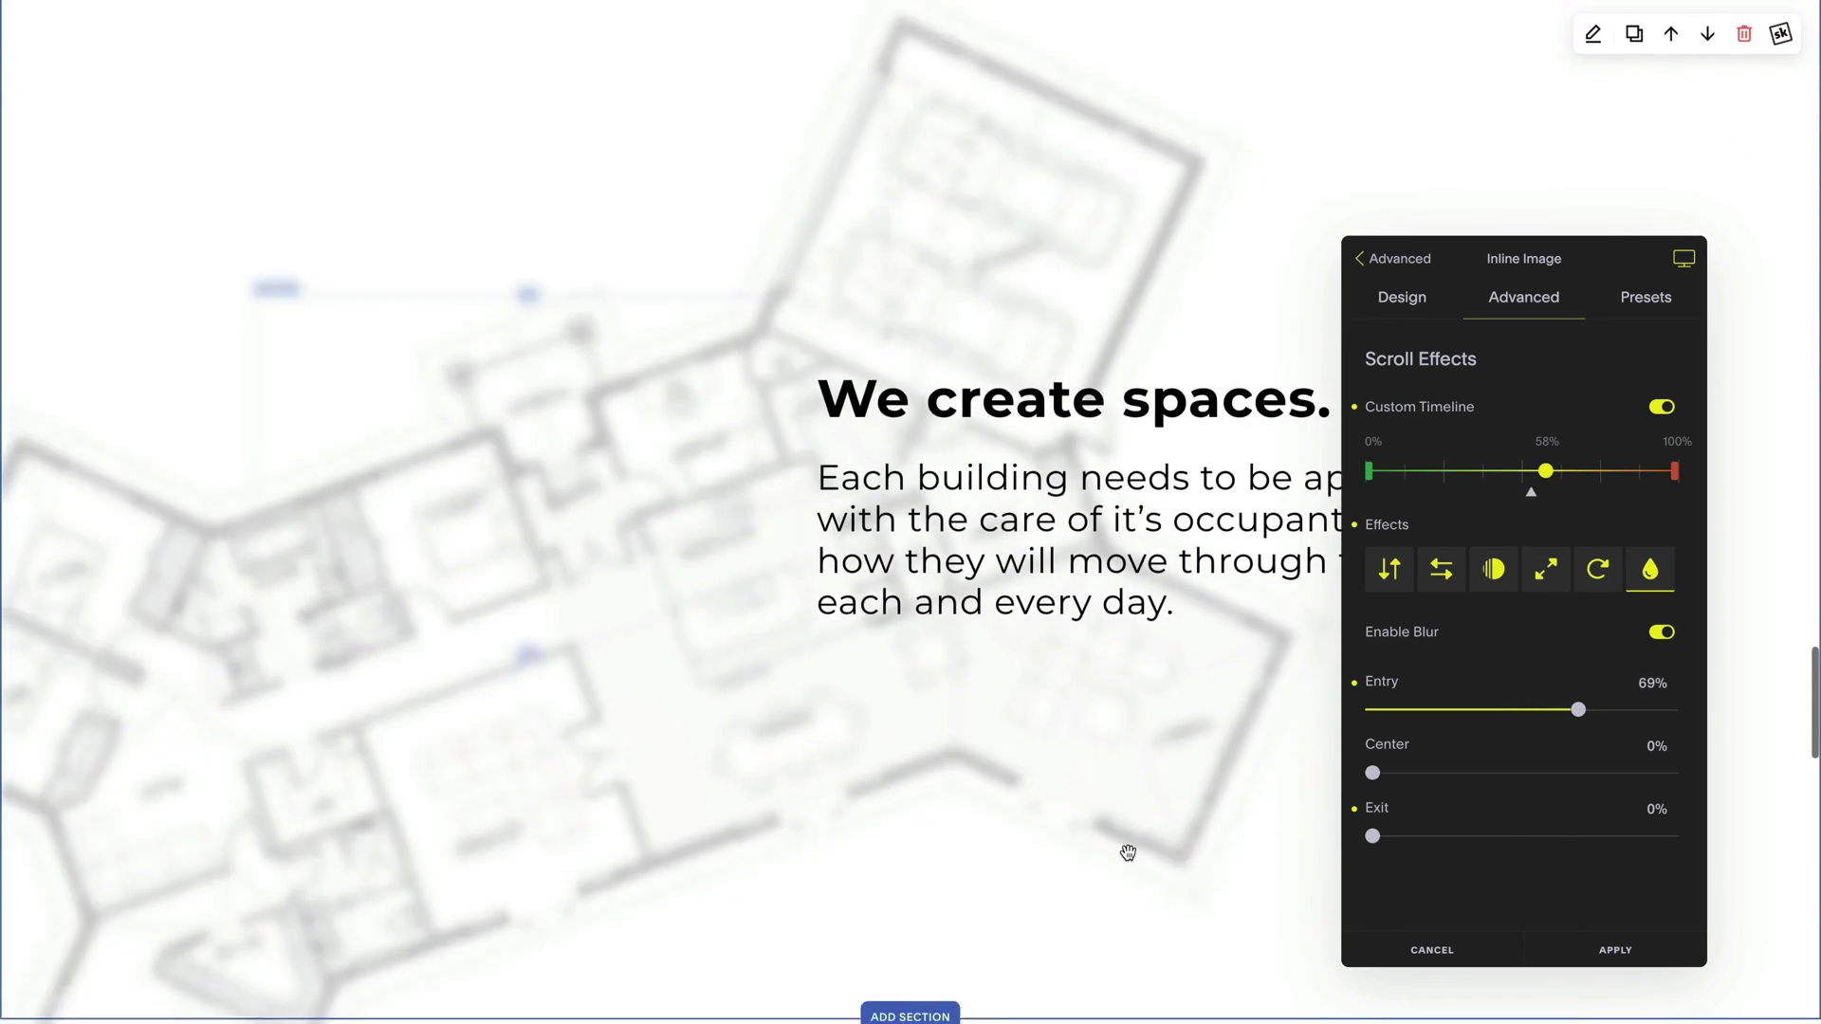
pyautogui.scroll(2, 1142, 912)
pyautogui.scroll(-2, 1142, 912)
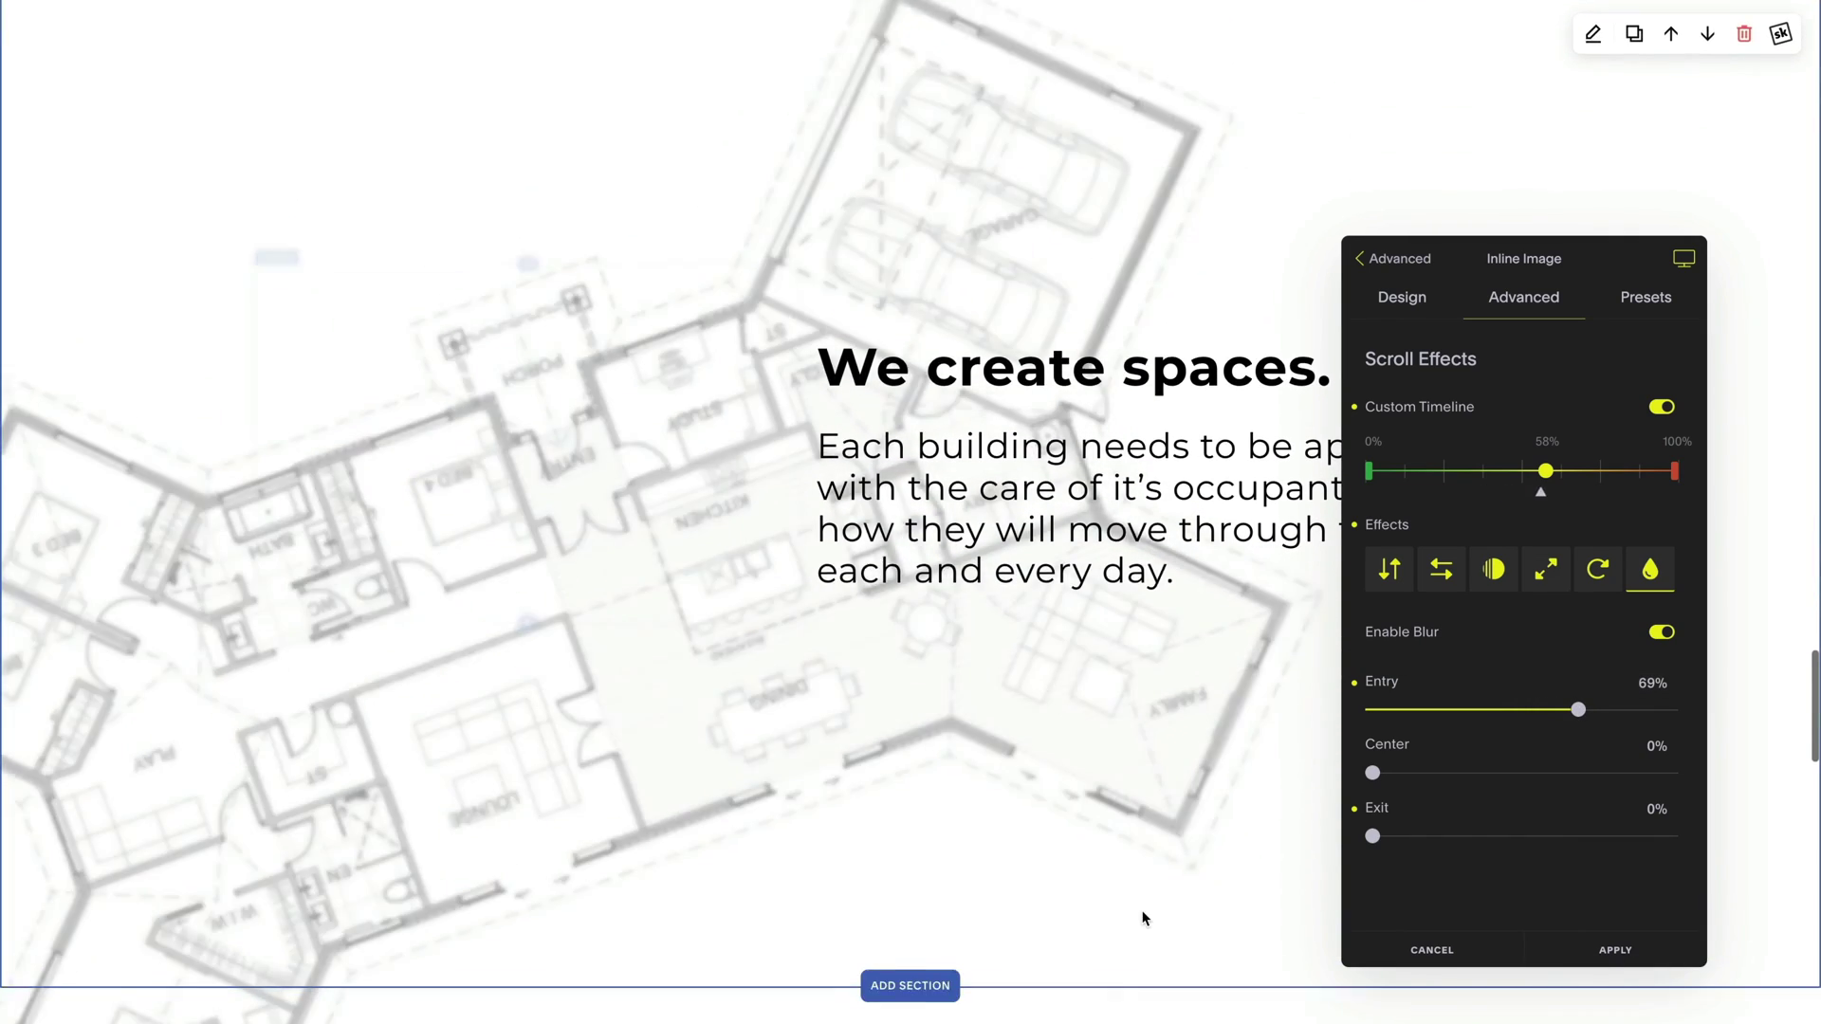
pyautogui.moveTo(1372, 836); pyautogui.dragTo(1489, 835)
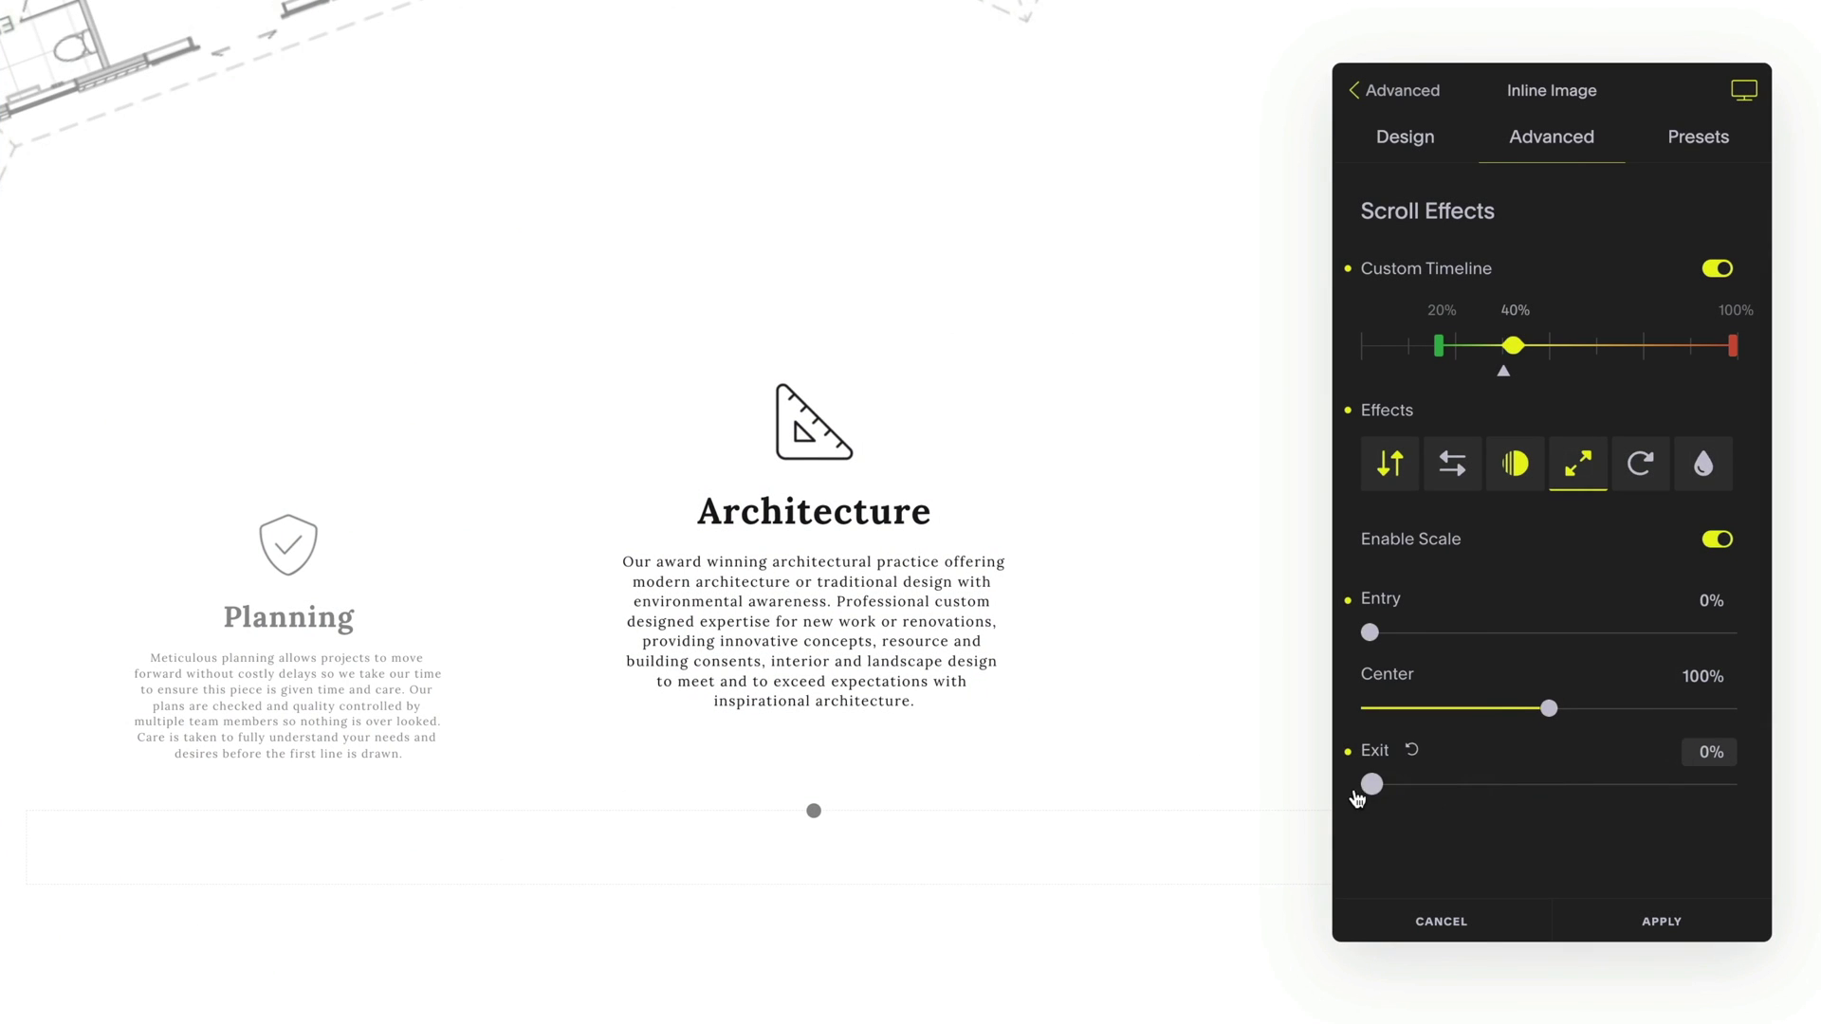
pyautogui.scroll(1, 1170, 756)
pyautogui.scroll(-2, 1171, 756)
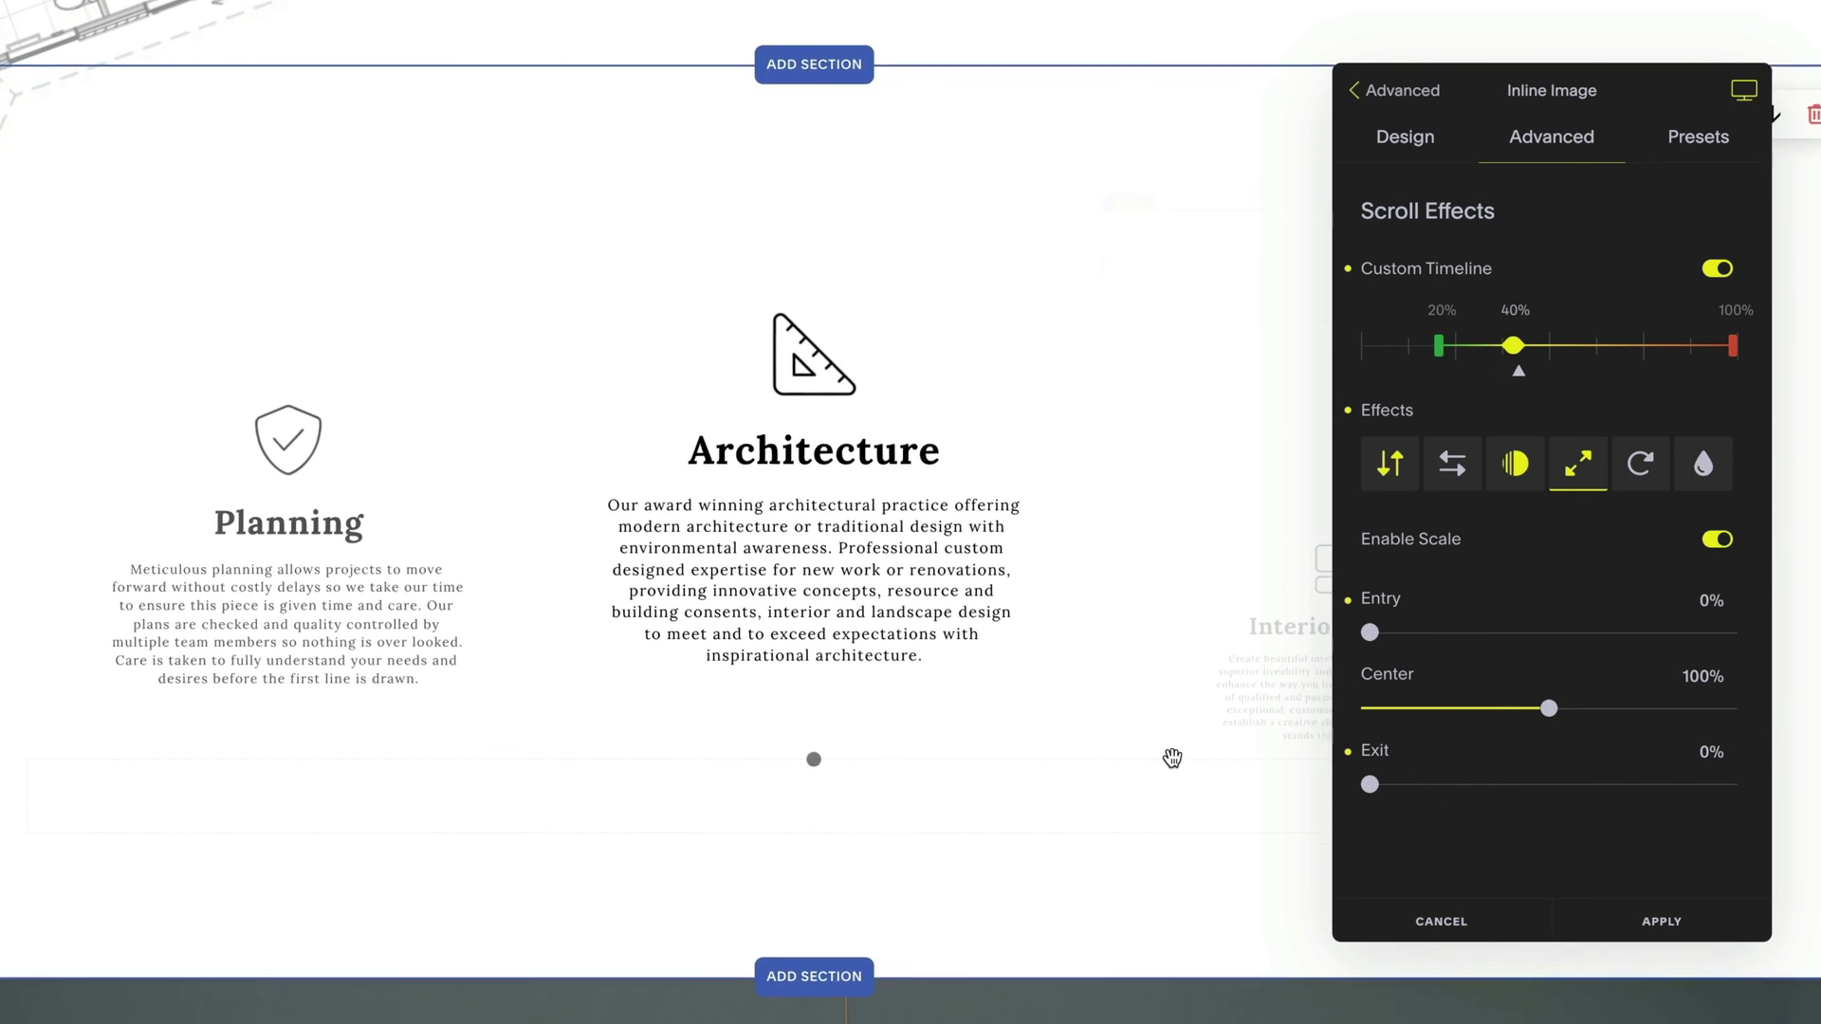
pyautogui.scroll(-3, 1172, 758)
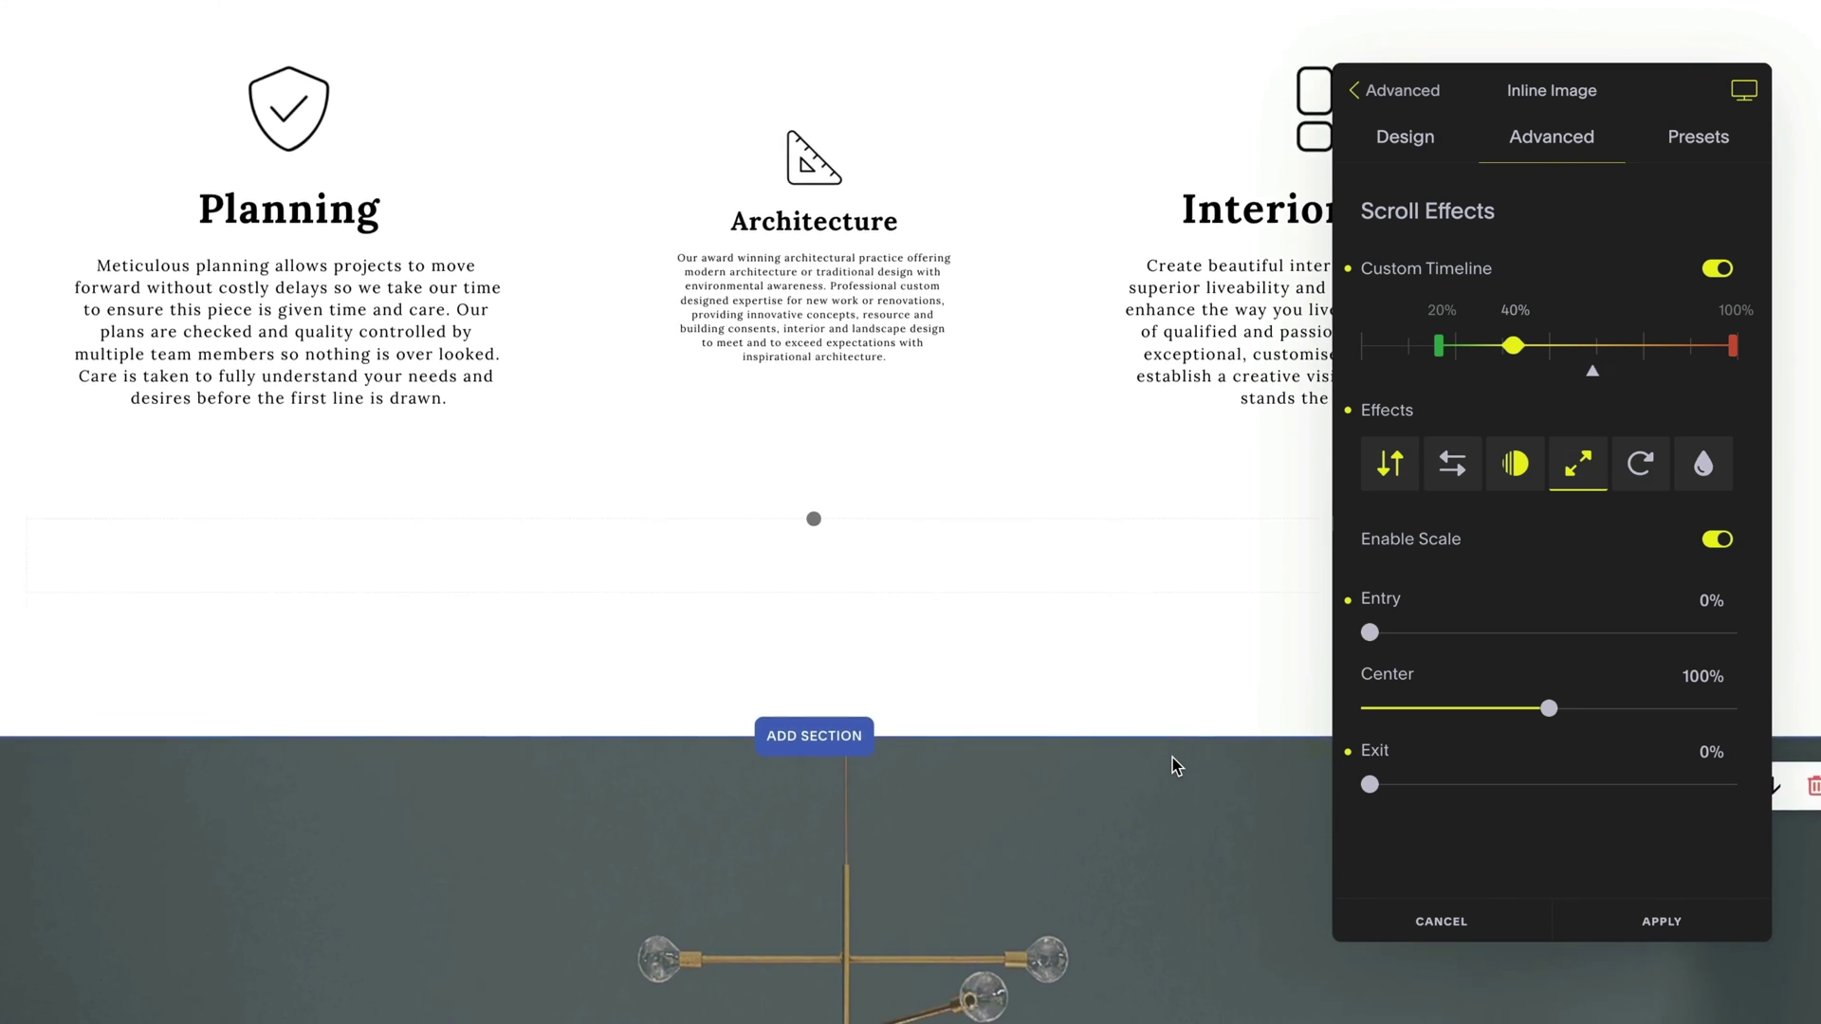